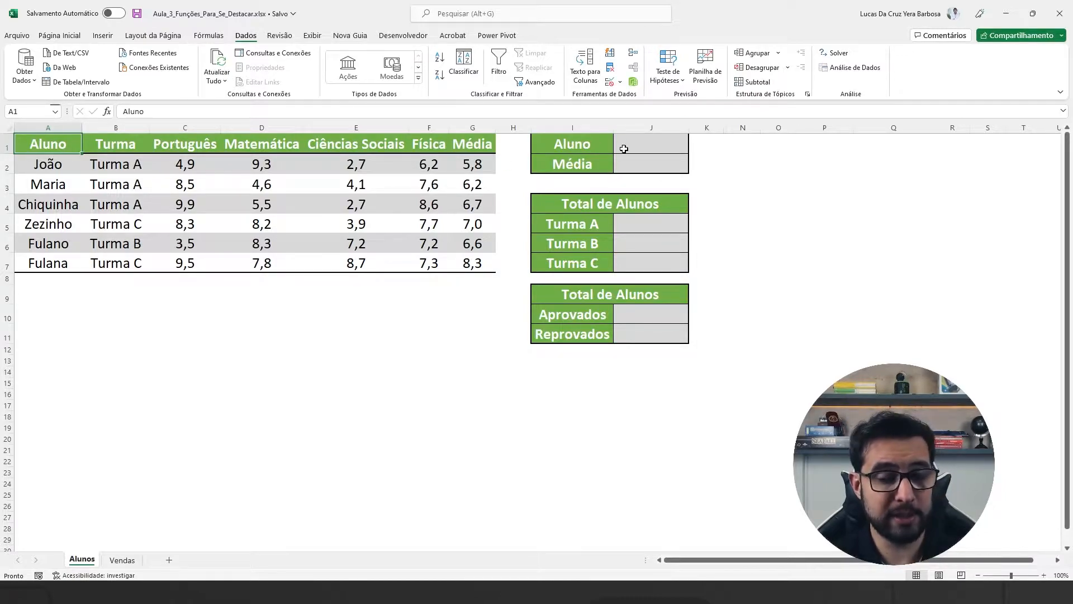
Step: Choose the second student of the grade table in the Aluno drop-down cell J1
{"action": "left_click", "coordinate": [647, 148]}
{"action": "left_click", "coordinate": [693, 148]}
{"action": "left_click", "coordinate": [651, 165]}
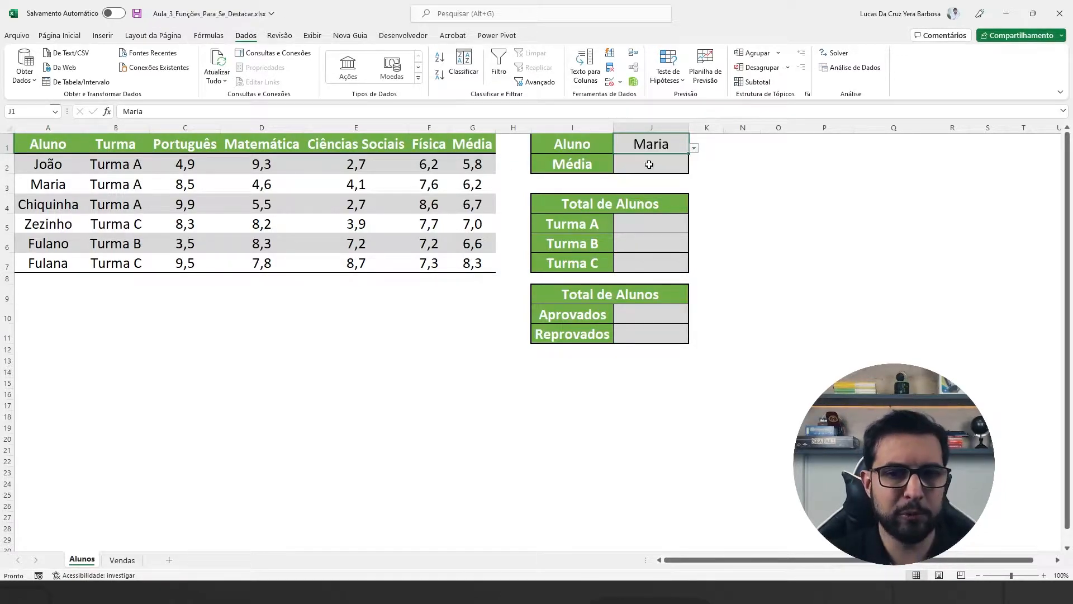
{"action": "left_click", "coordinate": [640, 165]}
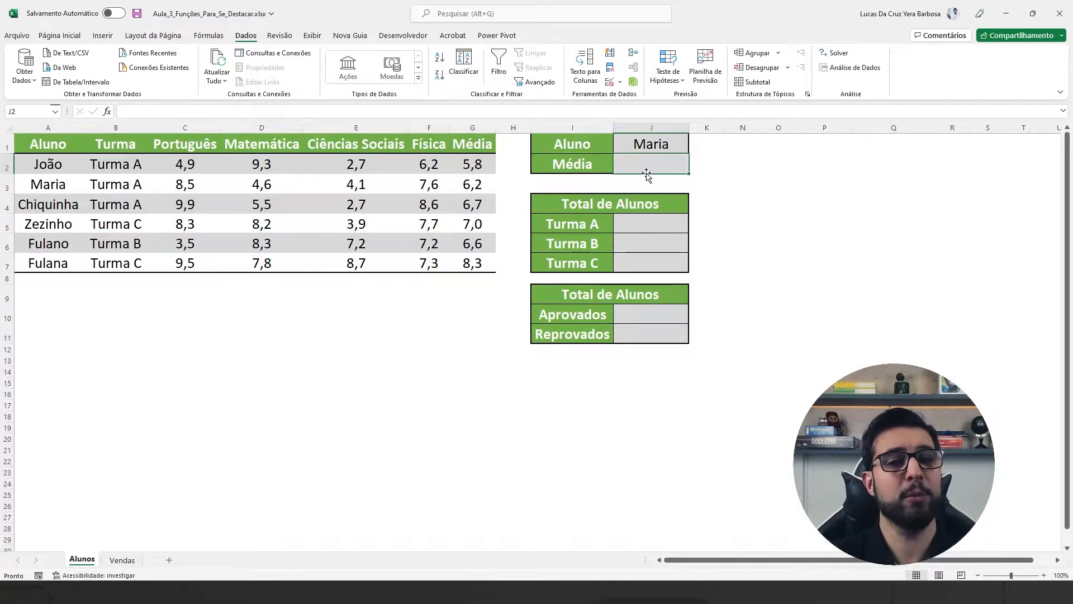
Step: Set the Aluno drop-down cell J1 to the first student of the grade table
{"action": "left_click", "coordinate": [662, 145]}
{"action": "left_click", "coordinate": [693, 148]}
{"action": "left_click", "coordinate": [643, 158]}
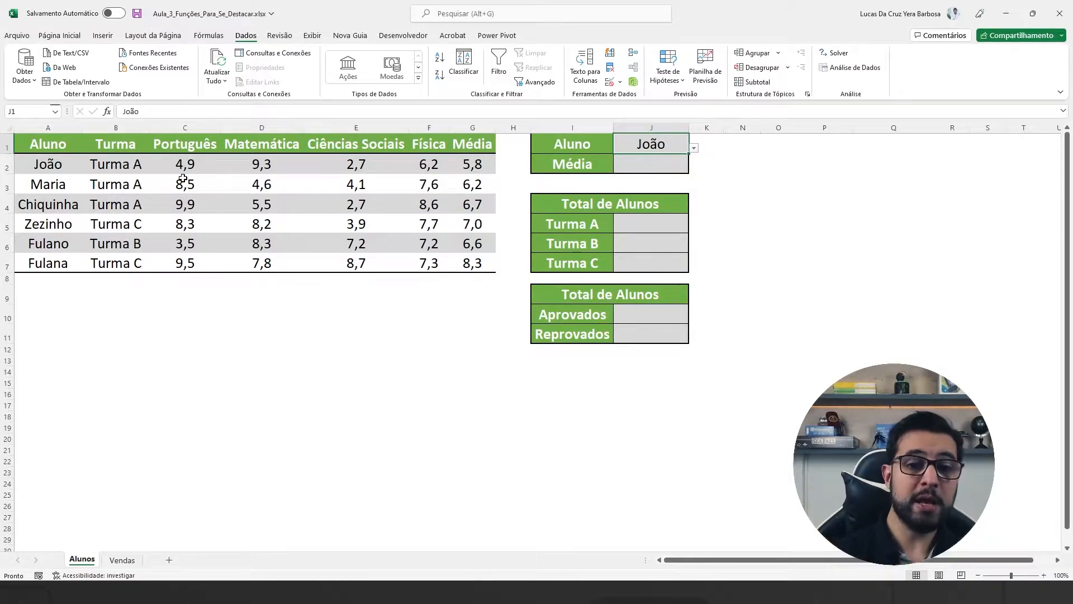
Step: Examine the two Total de Alunos summary tables, covering Turma A to C and Aprovados/Reprovados
{"action": "left_click_drag", "start_coordinate": [632, 210], "coordinate": [631, 265]}
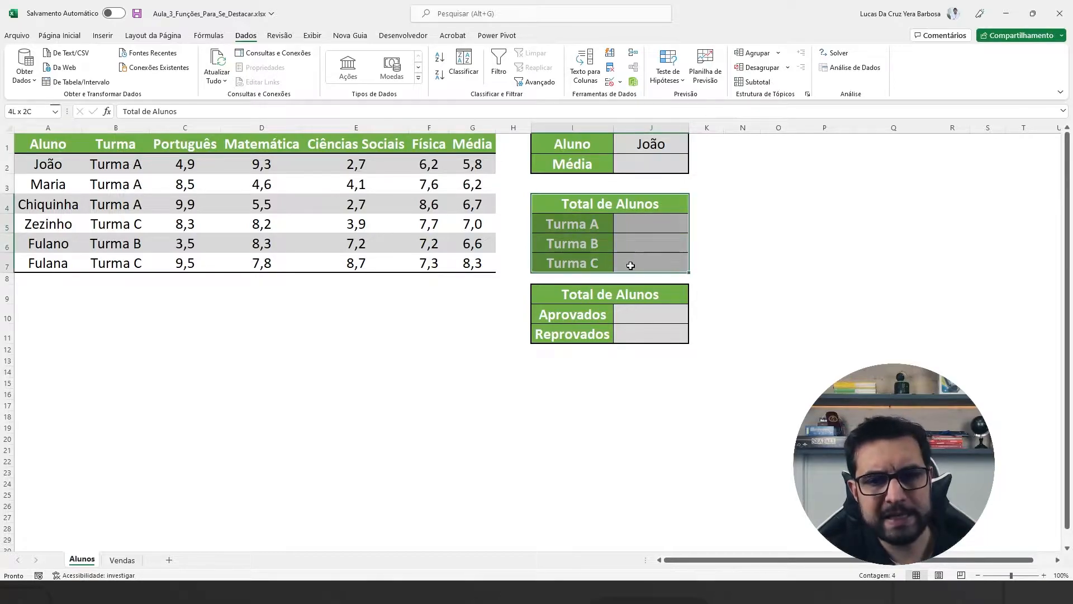
{"action": "left_click", "coordinate": [639, 224]}
{"action": "left_click", "coordinate": [580, 226]}
{"action": "left_click_drag", "start_coordinate": [620, 224], "coordinate": [649, 225]}
{"action": "left_click_drag", "start_coordinate": [582, 243], "coordinate": [660, 242]}
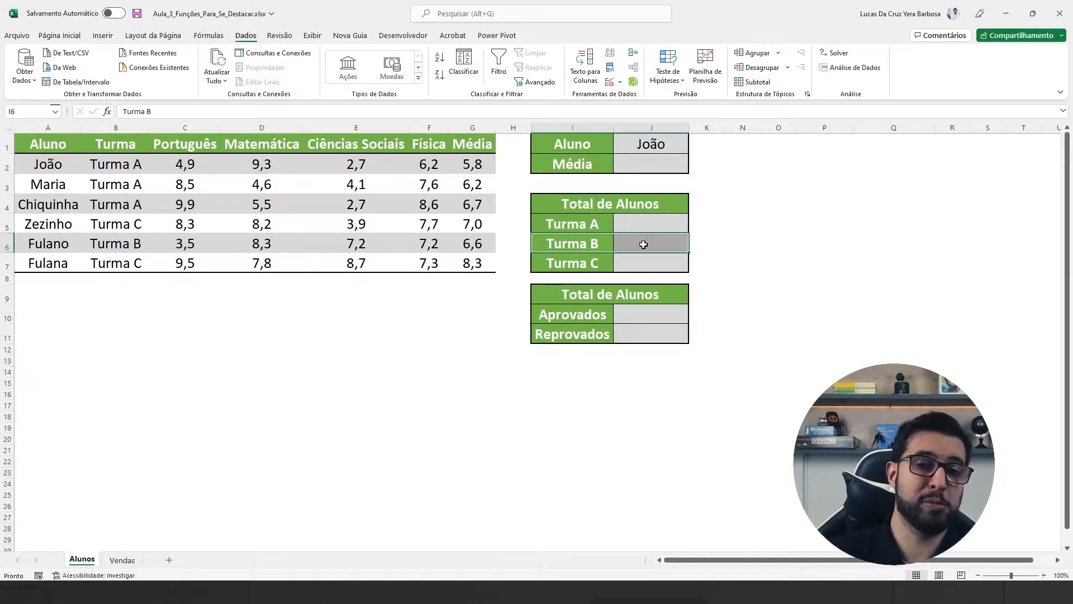
{"action": "left_click", "coordinate": [587, 263]}
{"action": "left_click", "coordinate": [619, 297]}
{"action": "left_click_drag", "start_coordinate": [619, 300], "coordinate": [620, 331]}
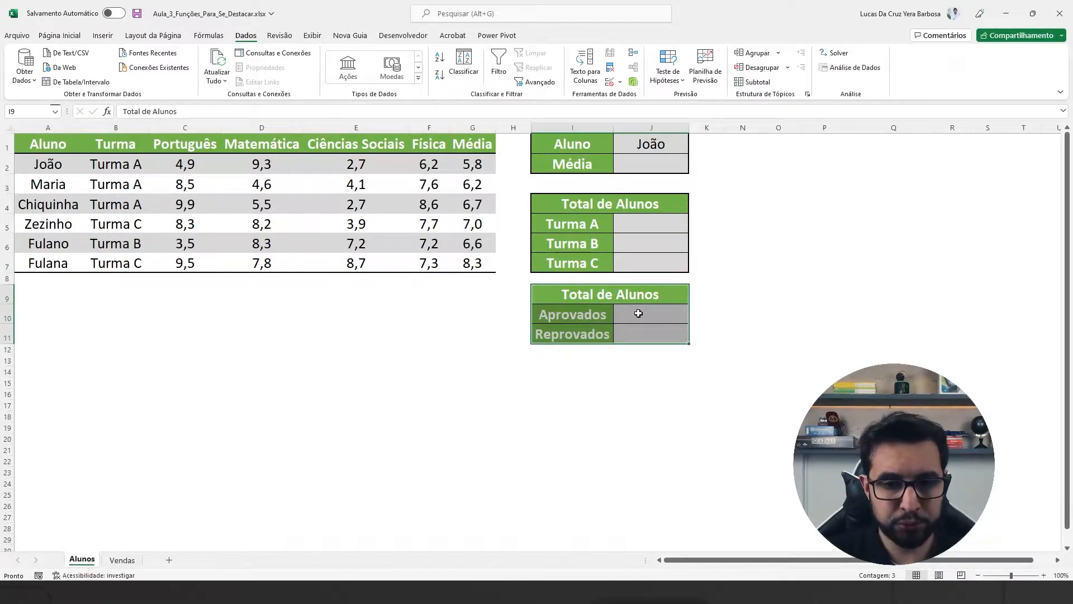
{"action": "left_click", "coordinate": [599, 320]}
{"action": "left_click", "coordinate": [606, 339]}
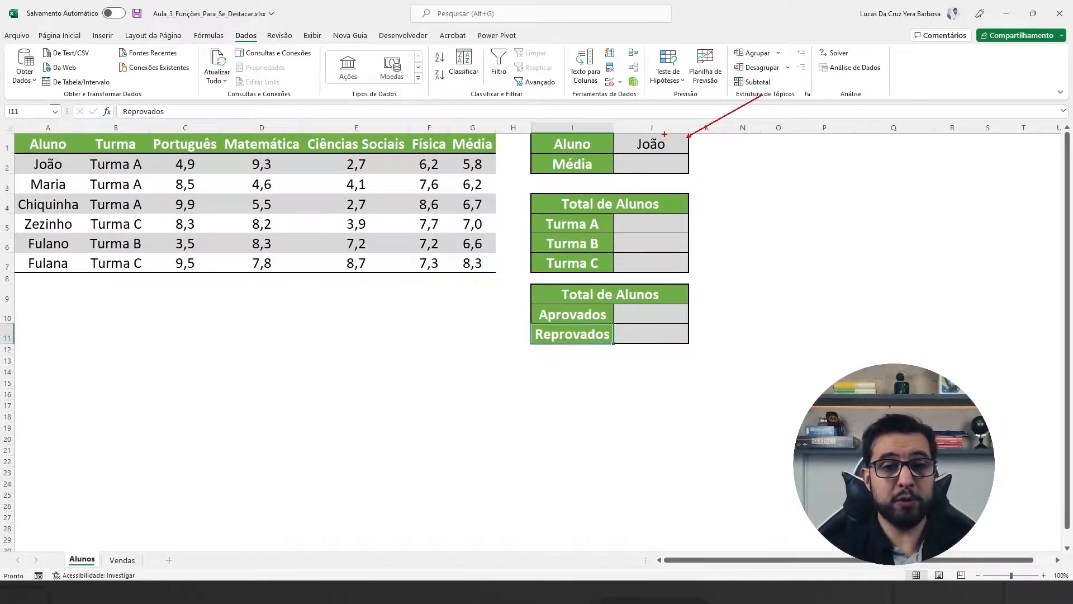
{"action": "left_click_drag", "start_coordinate": [699, 170], "coordinate": [724, 189]}
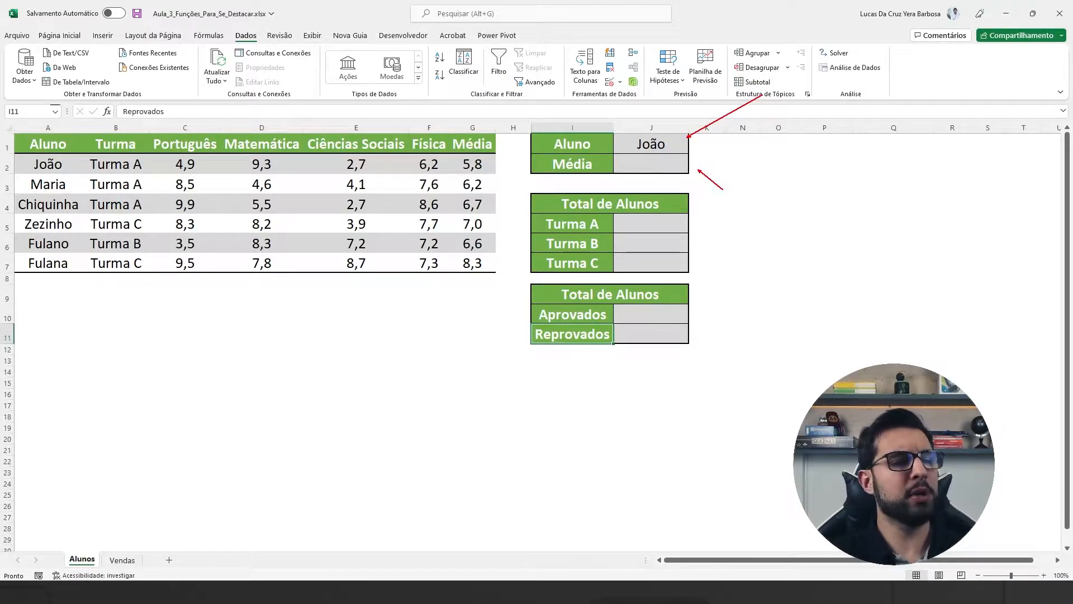
{"action": "left_click_drag", "start_coordinate": [12, 135], "coordinate": [508, 279]}
{"action": "left_click_drag", "start_coordinate": [31, 163], "coordinate": [6, 153]}
{"action": "left_click_drag", "start_coordinate": [489, 164], "coordinate": [497, 164]}
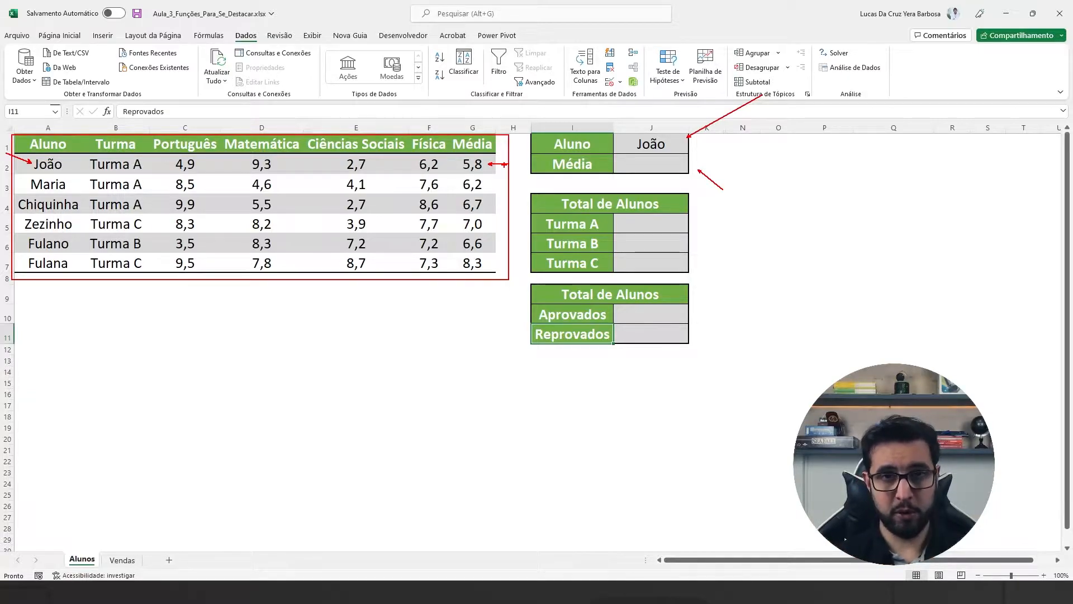
{"action": "left_click_drag", "start_coordinate": [620, 132], "coordinate": [635, 138]}
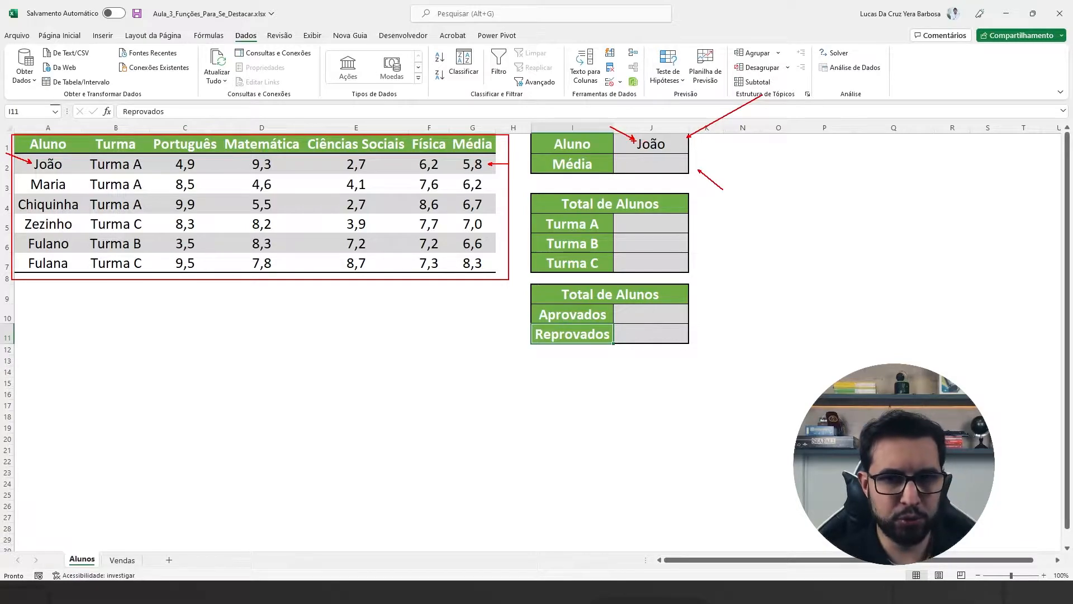
{"action": "left_click_drag", "start_coordinate": [633, 134], "coordinate": [673, 151]}
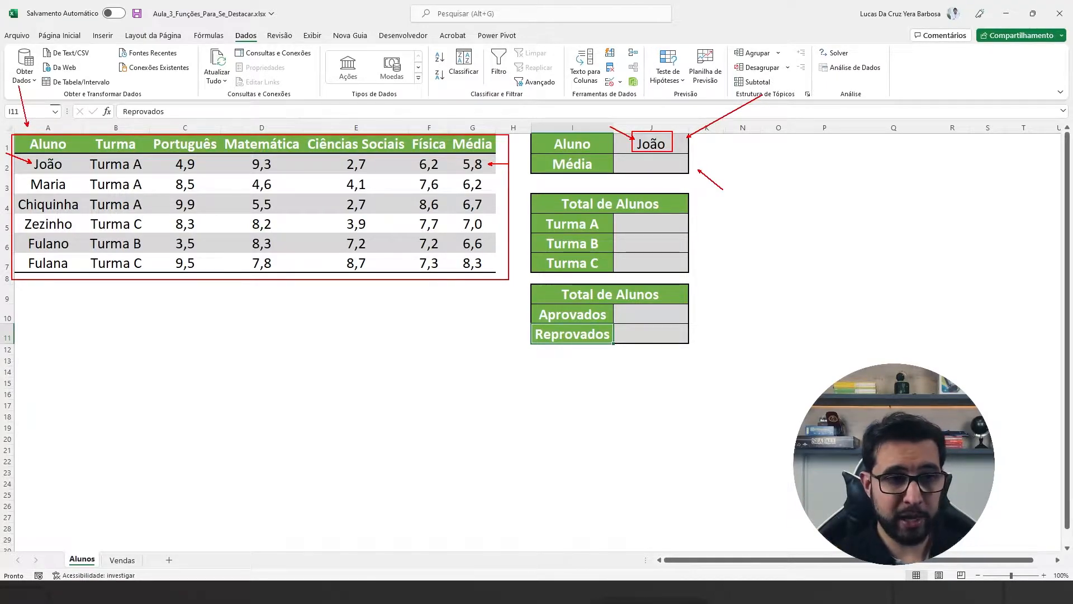
{"action": "mouse_move", "coordinate": [12, 133]}
{"action": "left_mouse_down"}
{"action": "mouse_move", "coordinate": [47, 161]}
{"action": "mouse_move", "coordinate": [87, 276]}
{"action": "left_mouse_up"}
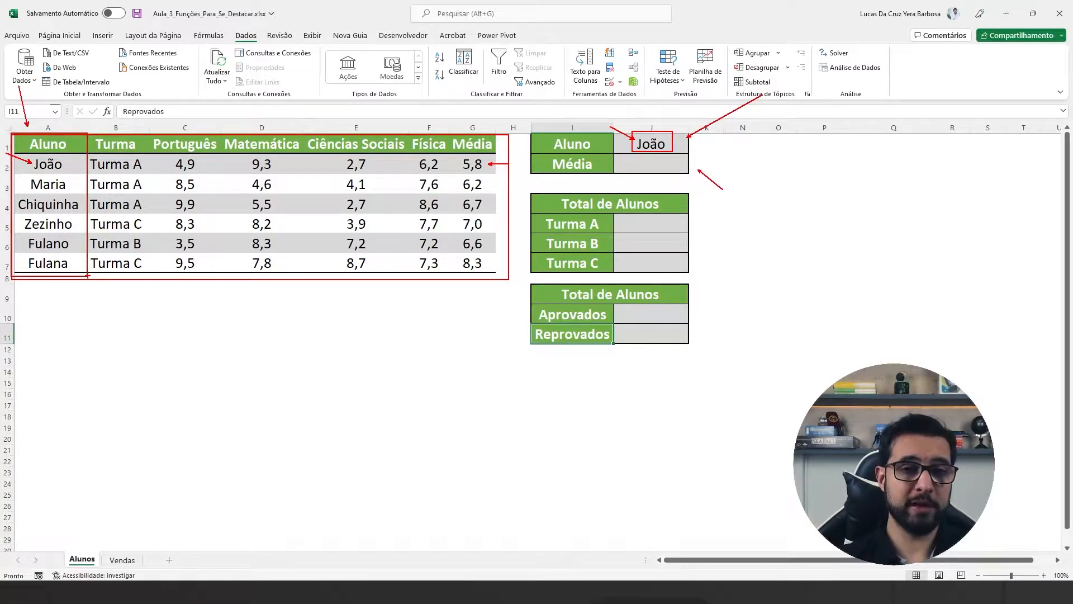
{"action": "left_click_drag", "start_coordinate": [486, 111], "coordinate": [67, 113]}
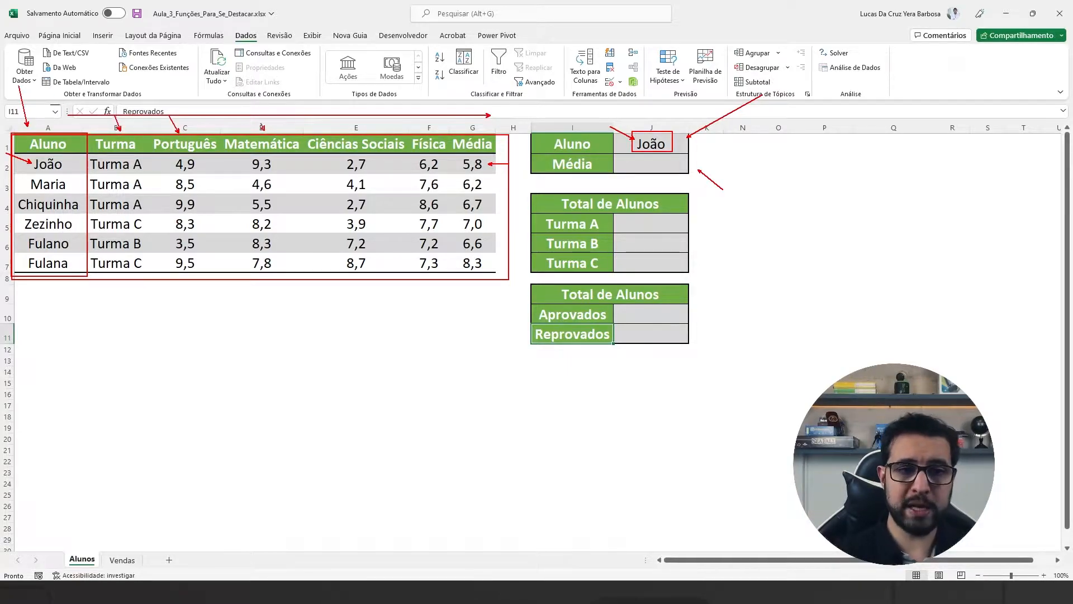
{"action": "left_click_drag", "start_coordinate": [348, 120], "coordinate": [354, 132]}
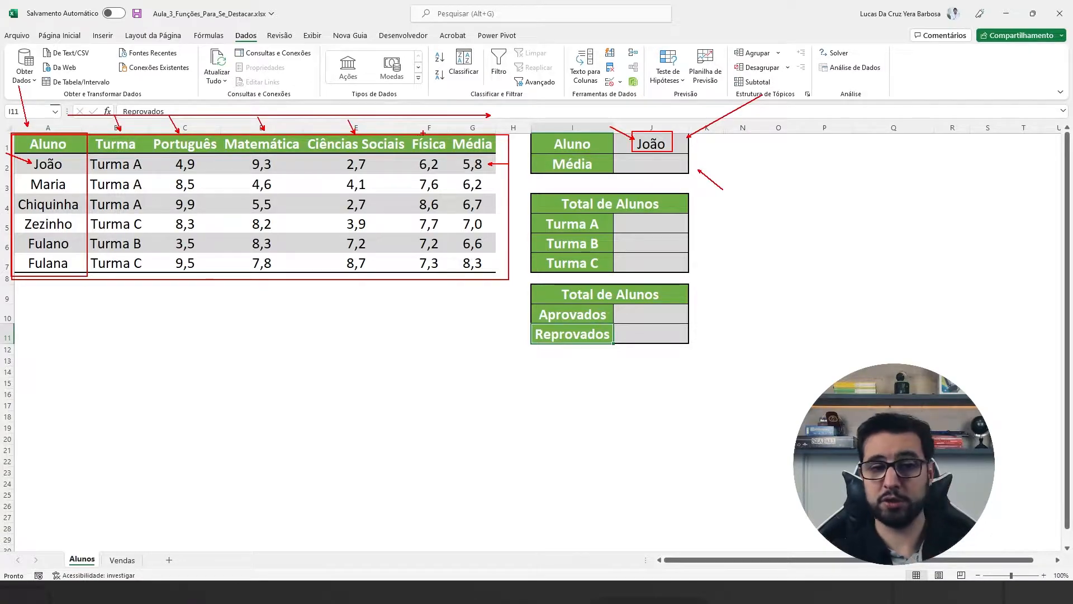
{"action": "left_click_drag", "start_coordinate": [425, 124], "coordinate": [473, 129]}
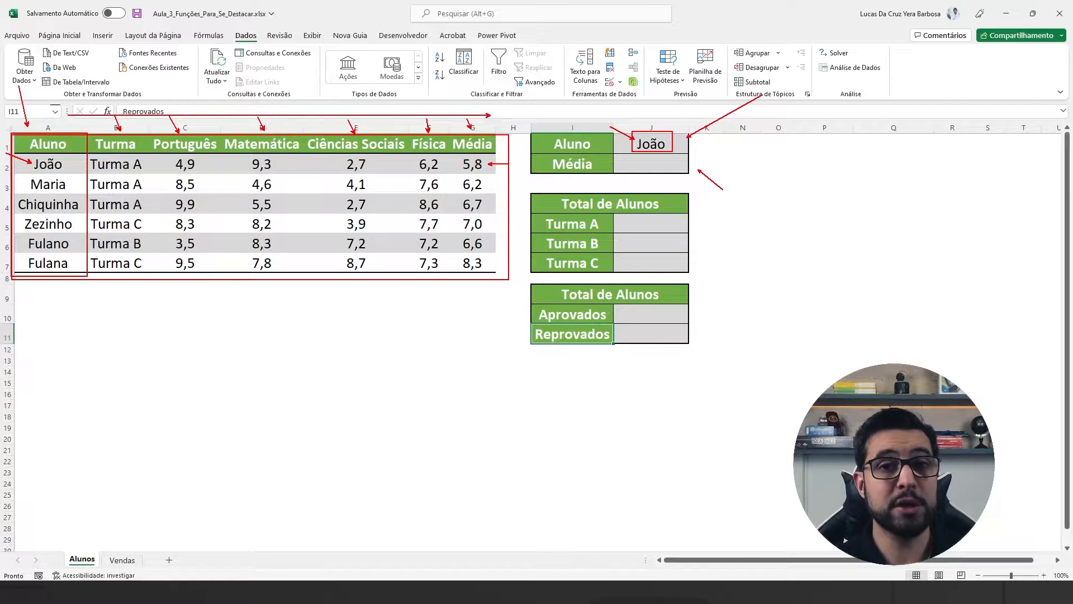
{"action": "key", "text": "Escape"}
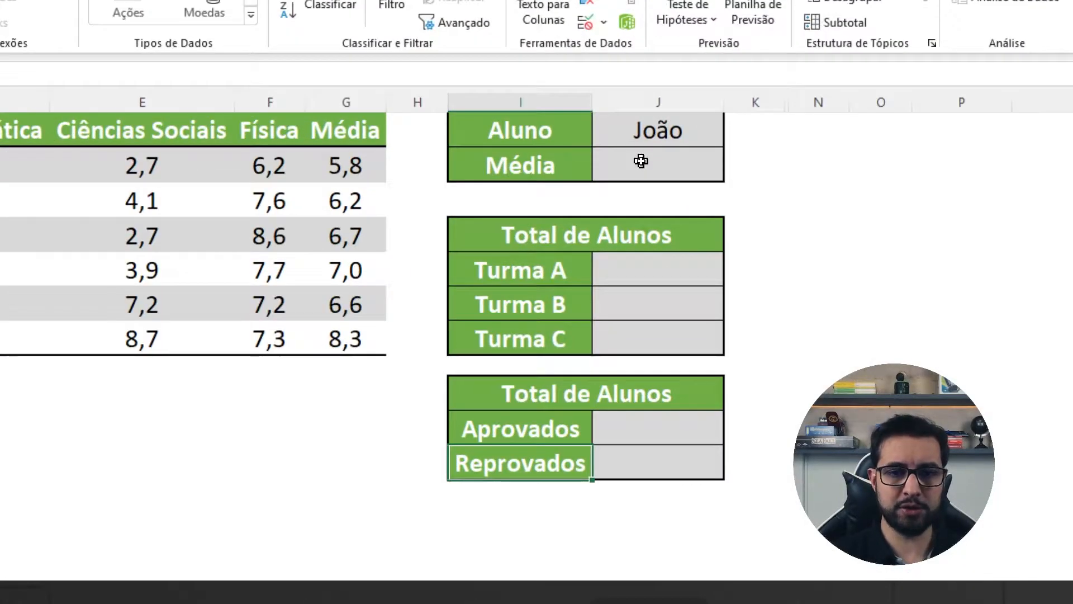
Step: Begin a PROCV formula in the Média cell J2 with J1 as lookup value and A1:G7 as table range
{"action": "left_click", "coordinate": [649, 164]}
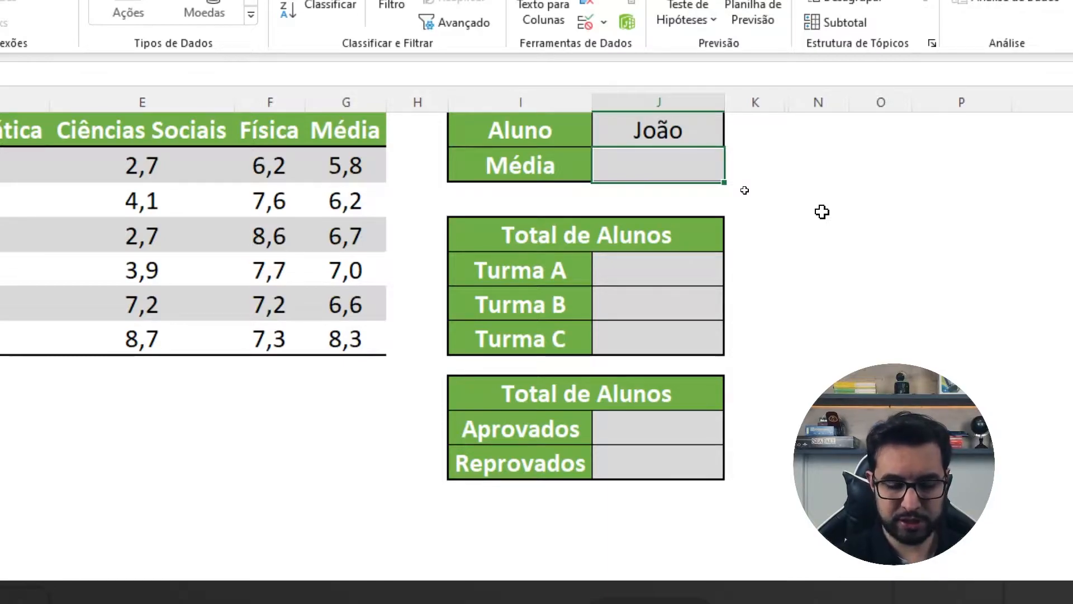
{"action": "type", "text": "=PROCV("}
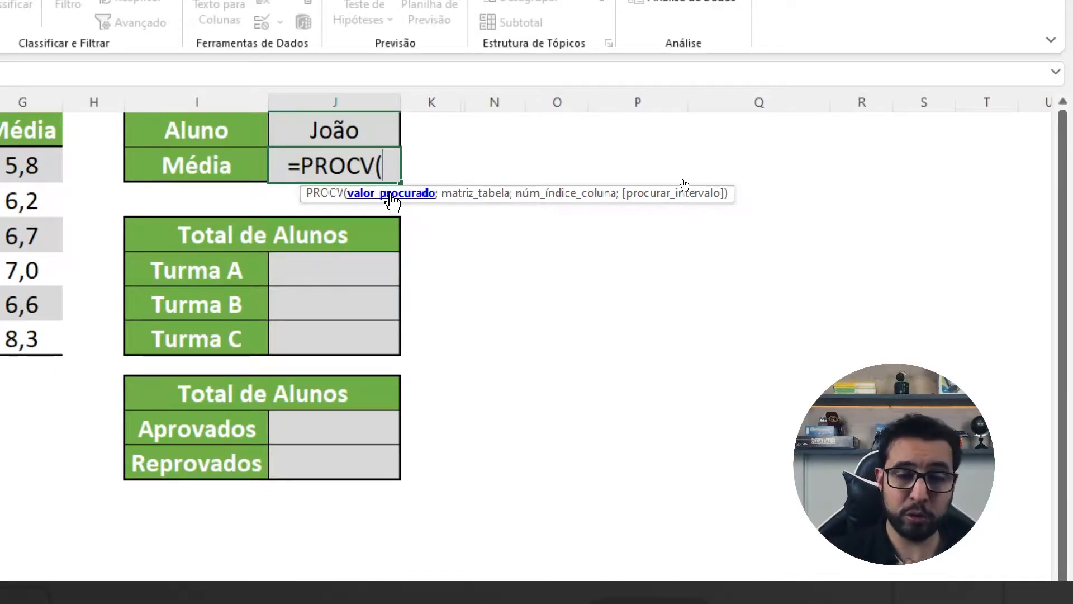
{"action": "left_click", "coordinate": [365, 131]}
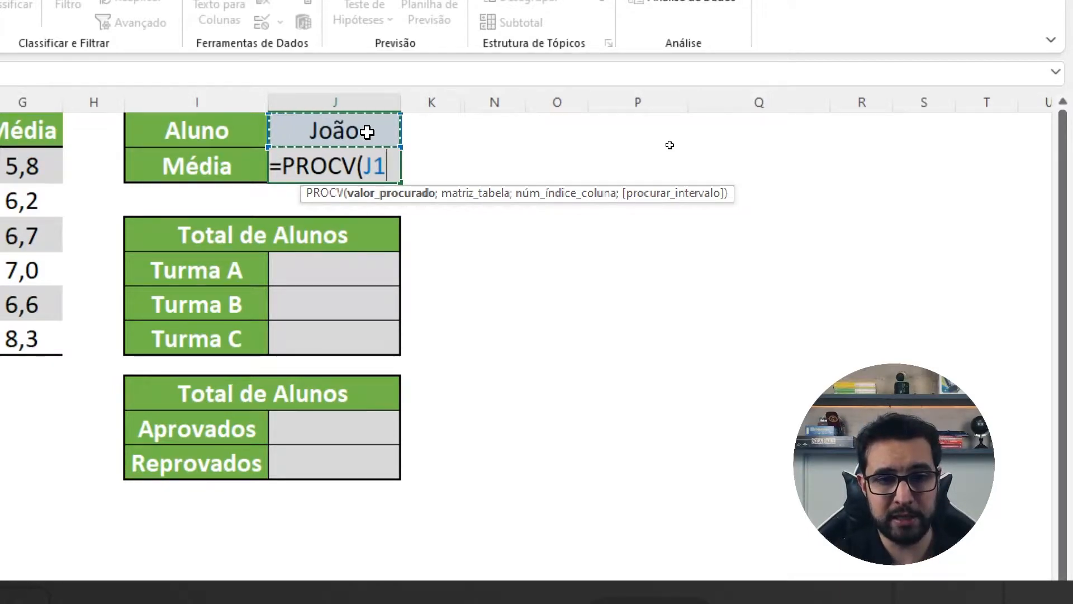
{"action": "type", "text": ";"}
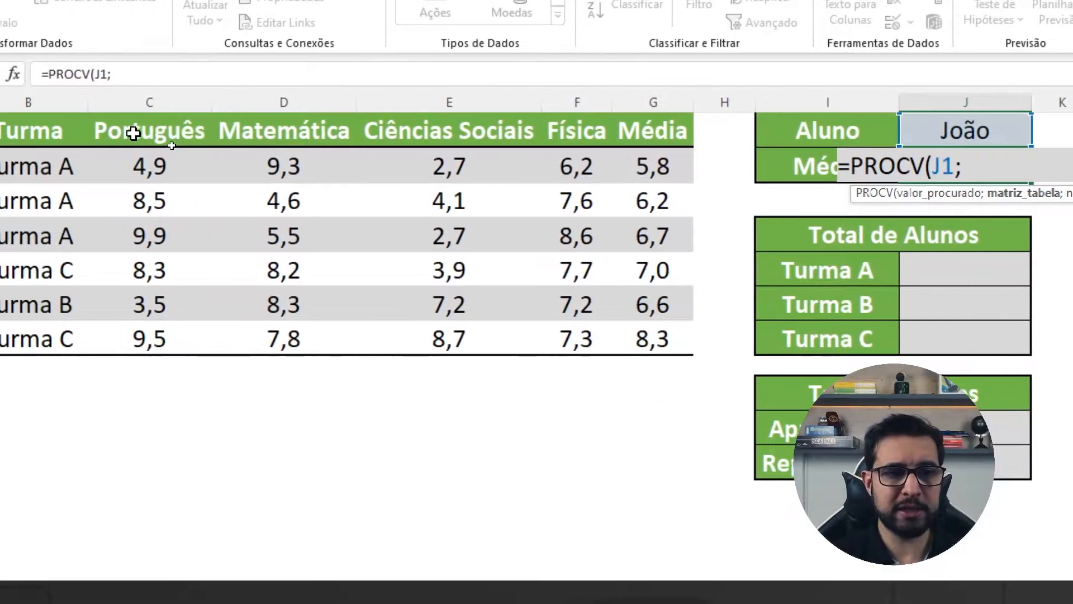
{"action": "left_click_drag", "start_coordinate": [32, 127], "coordinate": [810, 335]}
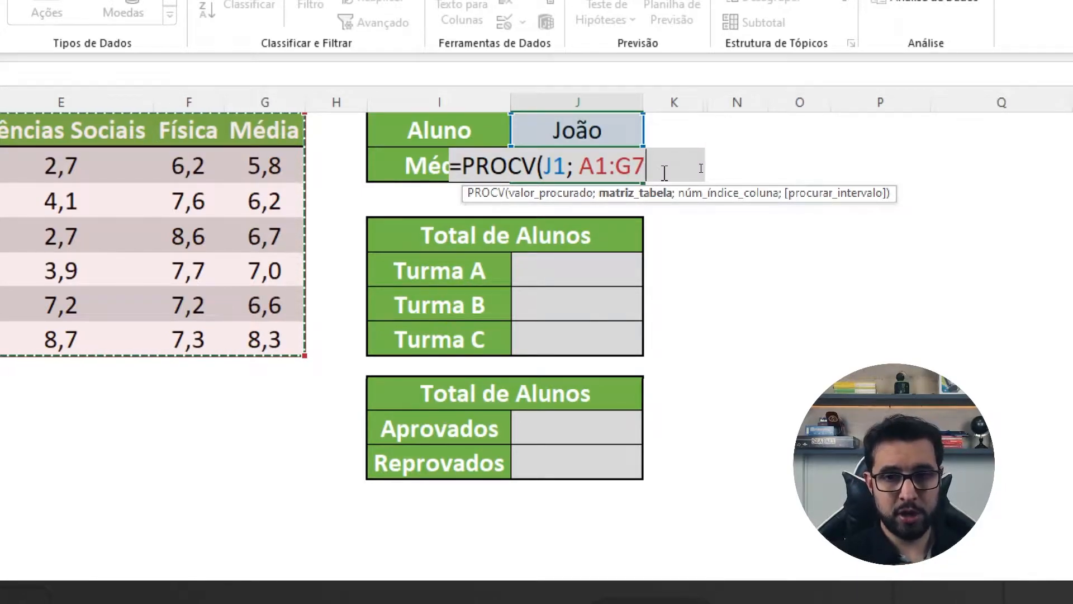
{"action": "type", "text": ";"}
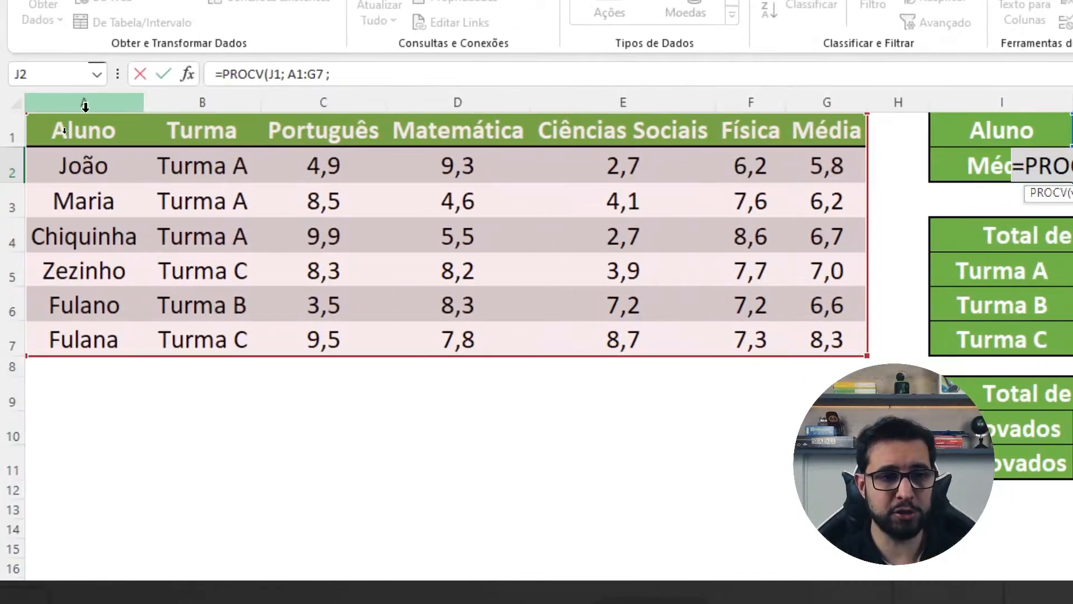
{"action": "left_click_drag", "start_coordinate": [97, 376], "coordinate": [103, 394]}
{"action": "left_click_drag", "start_coordinate": [320, 371], "coordinate": [321, 387]}
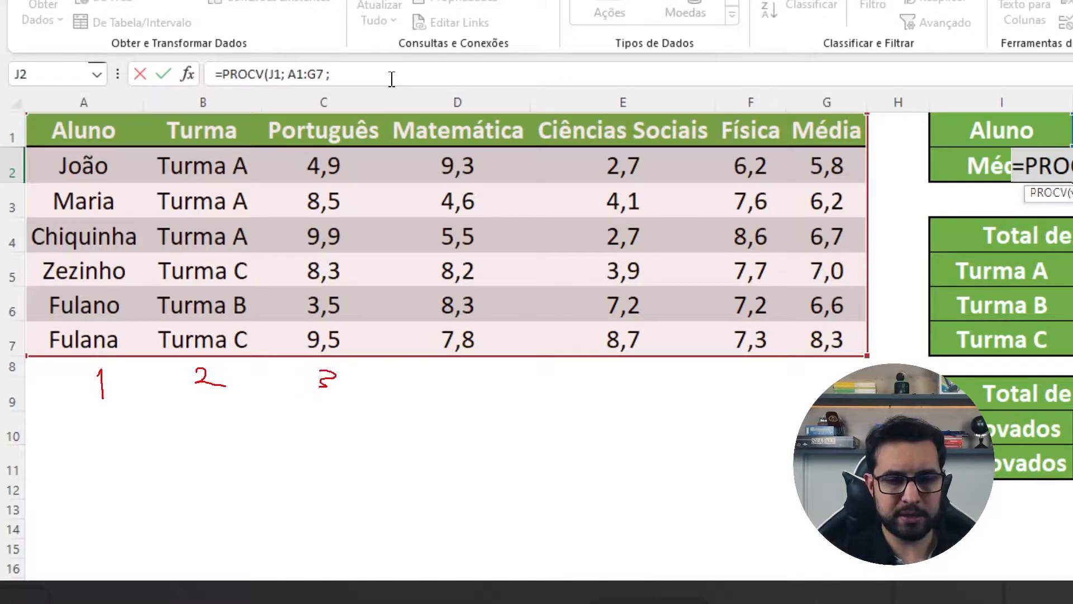
{"action": "left_click_drag", "start_coordinate": [449, 367], "coordinate": [457, 371]}
{"action": "left_click_drag", "start_coordinate": [463, 362], "coordinate": [464, 385]}
{"action": "left_click_drag", "start_coordinate": [597, 364], "coordinate": [603, 383]}
{"action": "mouse_move", "coordinate": [684, 364]}
{"action": "left_mouse_down"}
{"action": "mouse_move", "coordinate": [677, 385]}
{"action": "mouse_move", "coordinate": [692, 386]}
{"action": "left_mouse_up"}
{"action": "left_click_drag", "start_coordinate": [822, 364], "coordinate": [829, 383]}
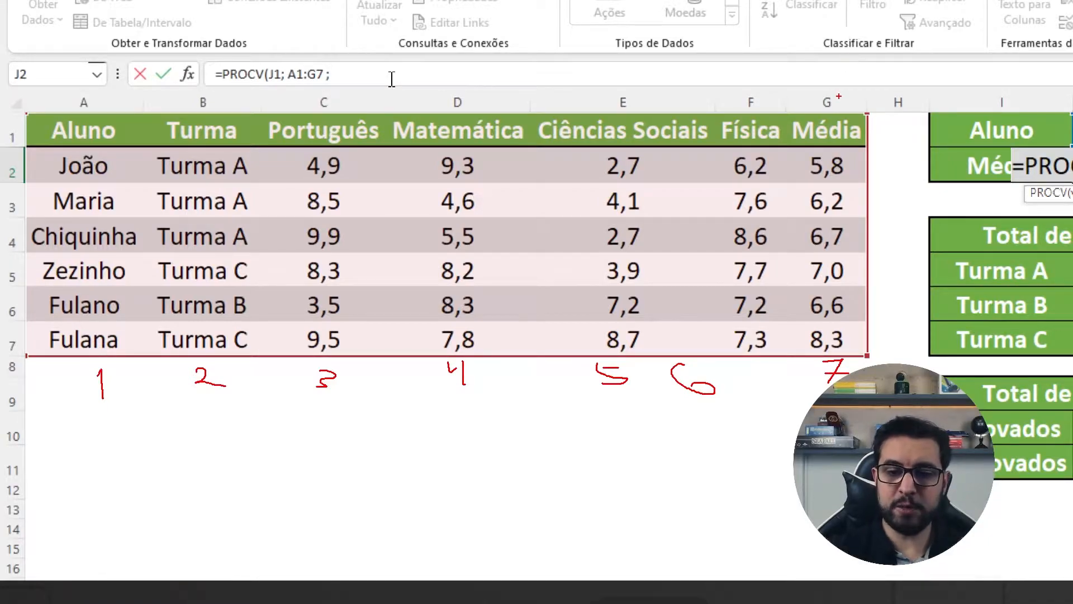
{"action": "mouse_move", "coordinate": [783, 88]}
{"action": "left_mouse_down"}
{"action": "mouse_move", "coordinate": [869, 336]}
{"action": "mouse_move", "coordinate": [873, 425]}
{"action": "left_mouse_up"}
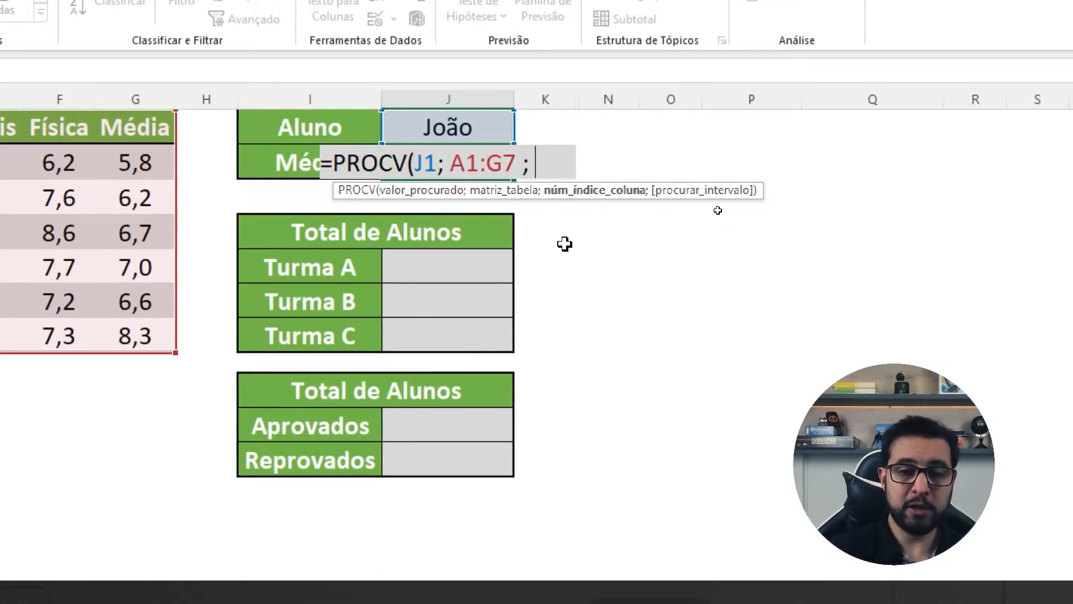
Step: Complete the PROCV formula in J2 with column index 7 and exact match (FALSO), and enter it
{"action": "type", "text": "7 ;"}
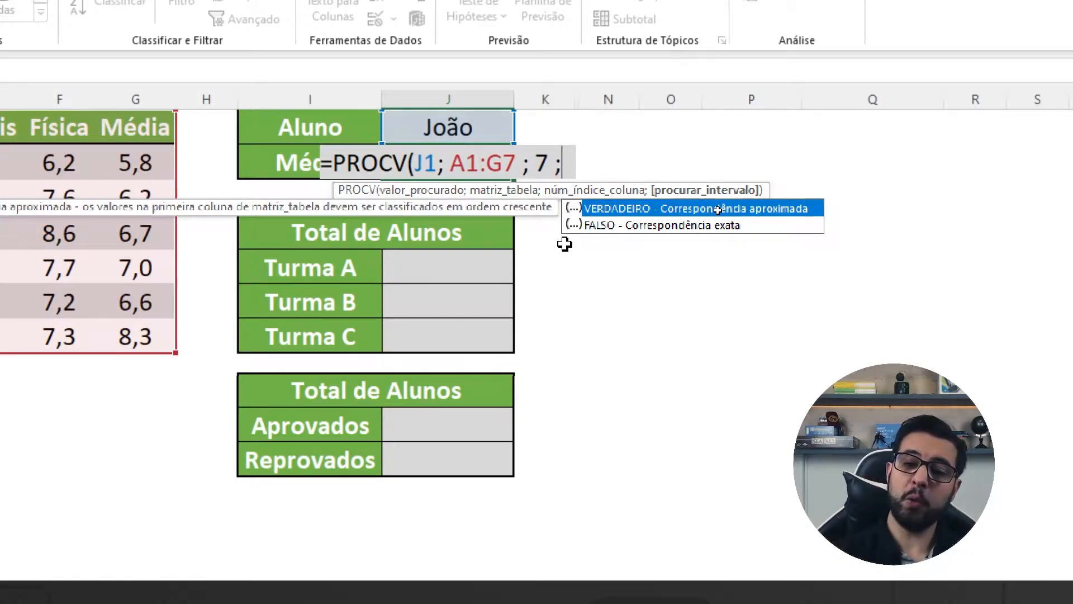
{"action": "left_click", "coordinate": [660, 228]}
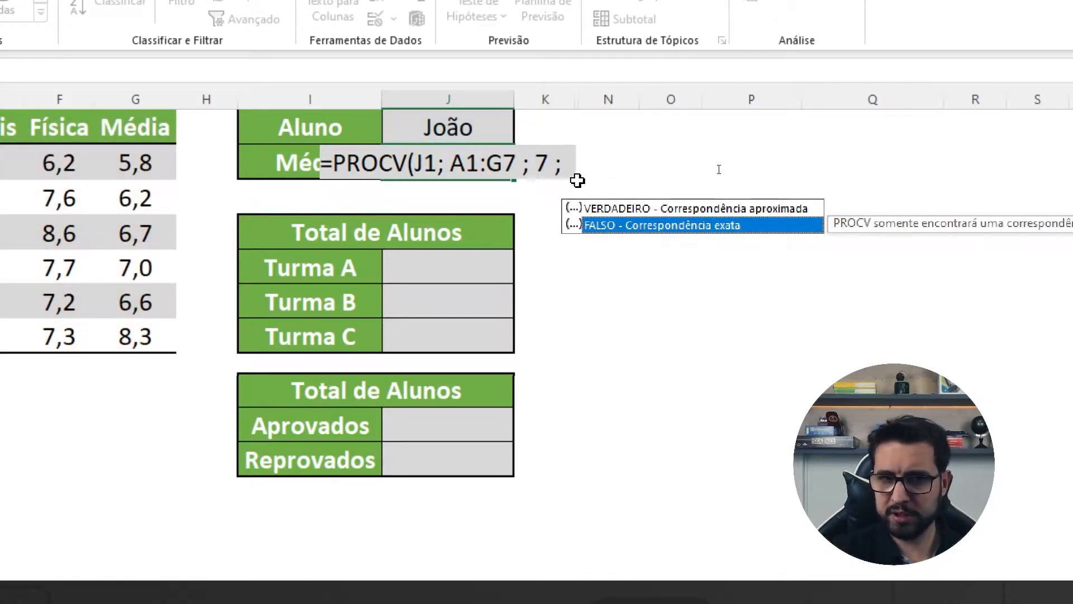
{"action": "double_click", "coordinate": [625, 225]}
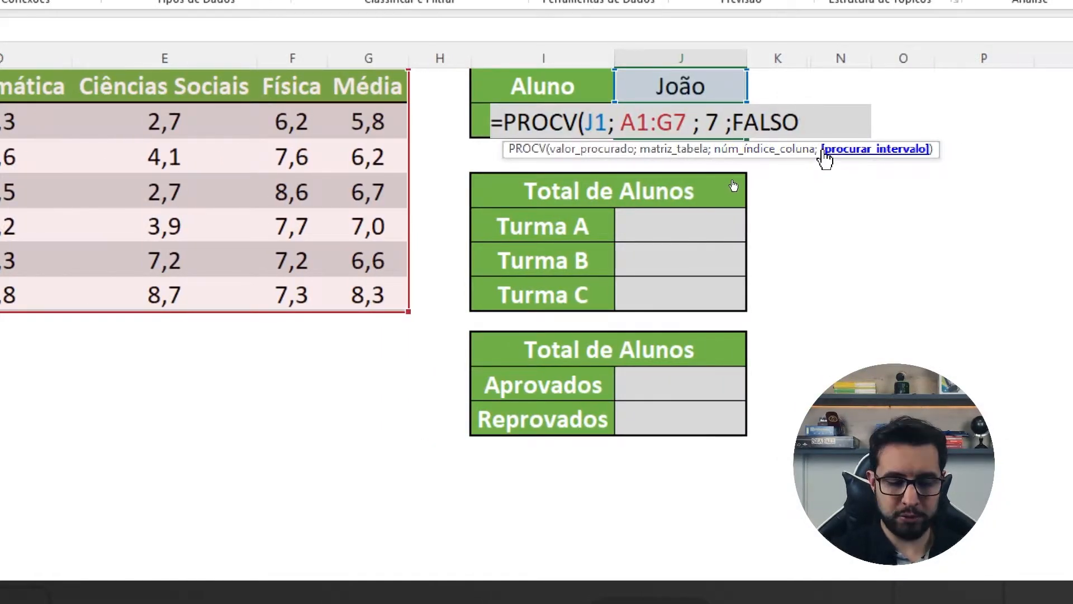
{"action": "type", "text": ")"}
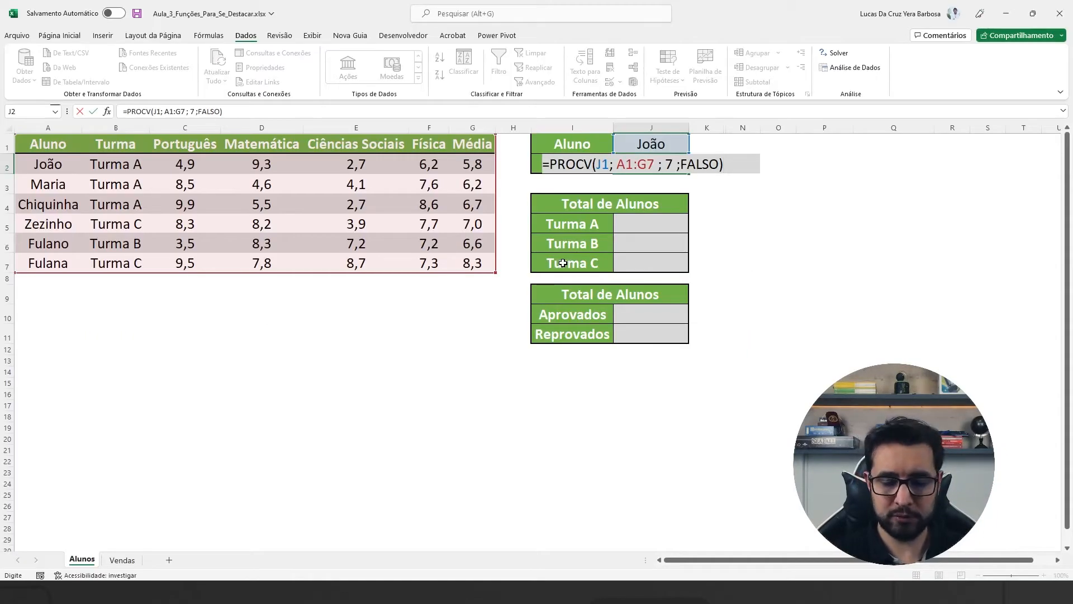
{"action": "key", "text": "Return"}
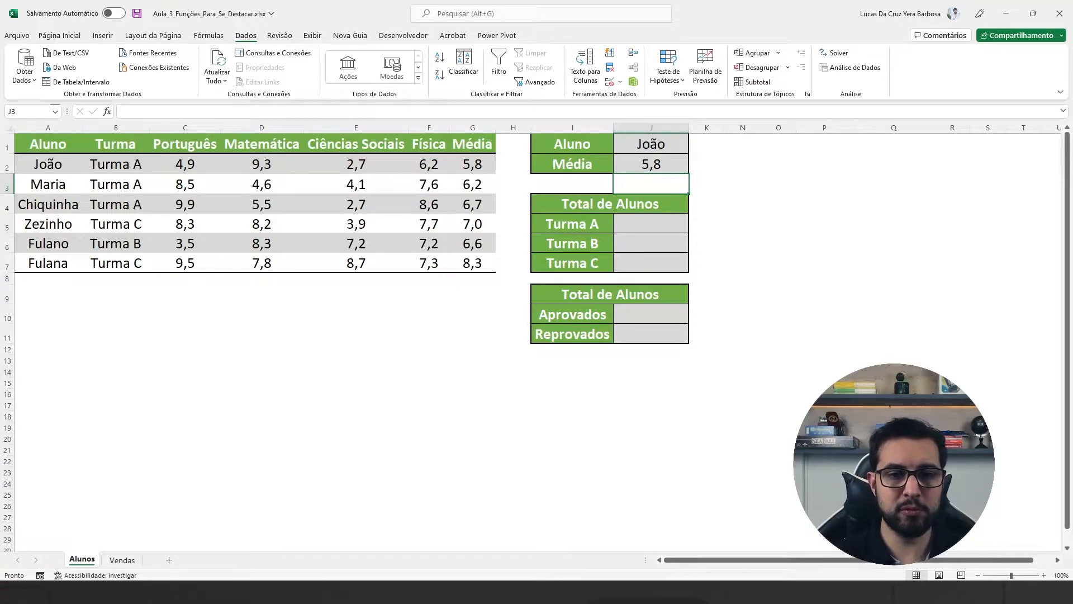
Step: Review the lookup value and table range arguments of the PROCV formula in J2, leaving the formula as it is
{"action": "left_click_drag", "start_coordinate": [491, 174], "coordinate": [513, 183]}
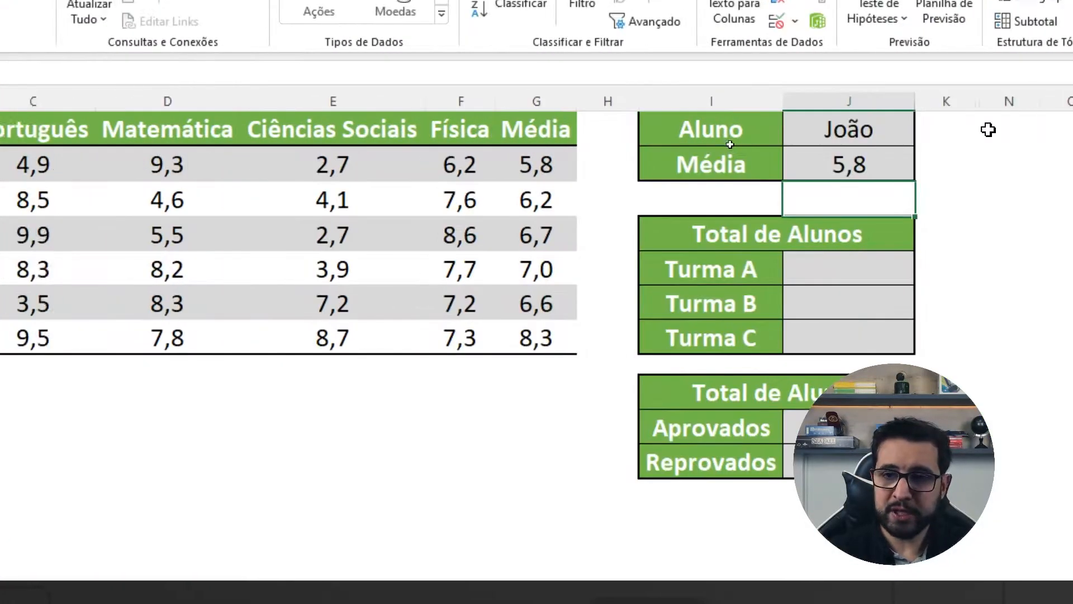
{"action": "left_click", "coordinate": [806, 144]}
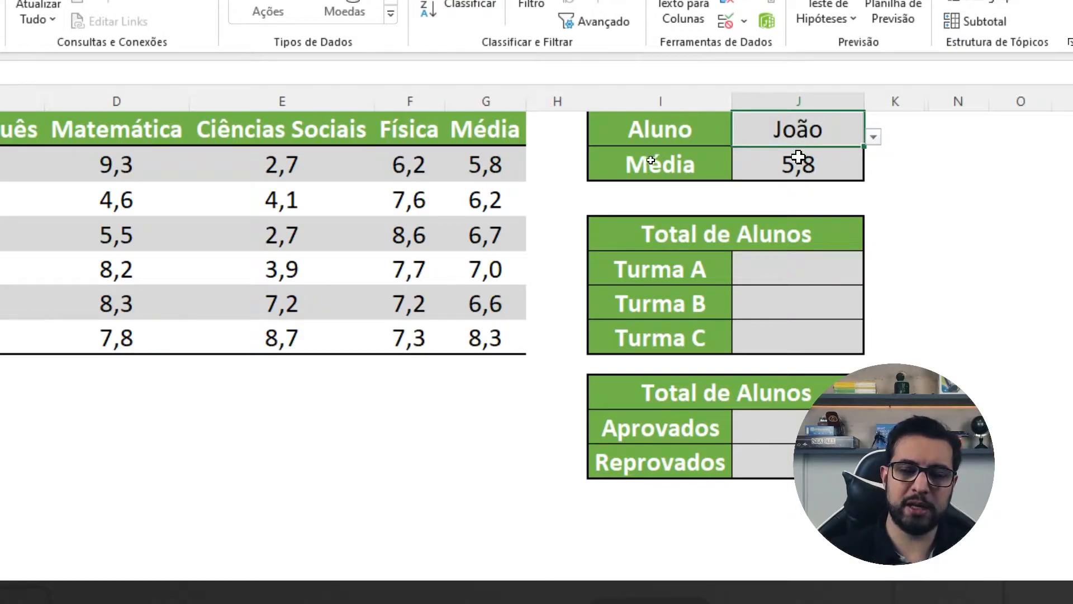
{"action": "left_click", "coordinate": [797, 159]}
{"action": "double_click", "coordinate": [798, 158]}
{"action": "double_click", "coordinate": [715, 166]}
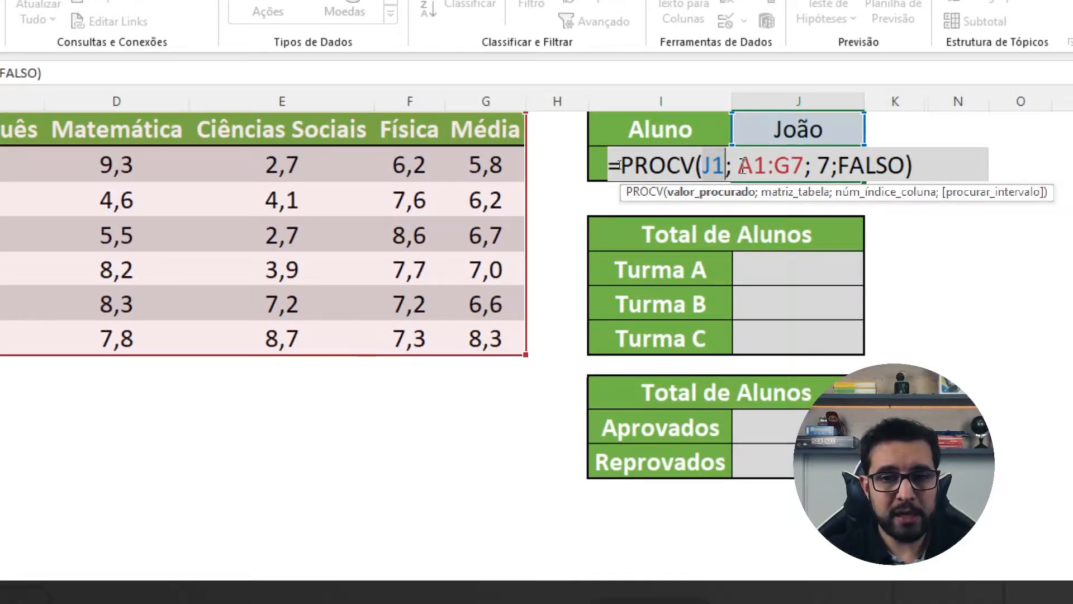
{"action": "left_click", "coordinate": [739, 166]}
{"action": "key", "text": "BackSpace"}
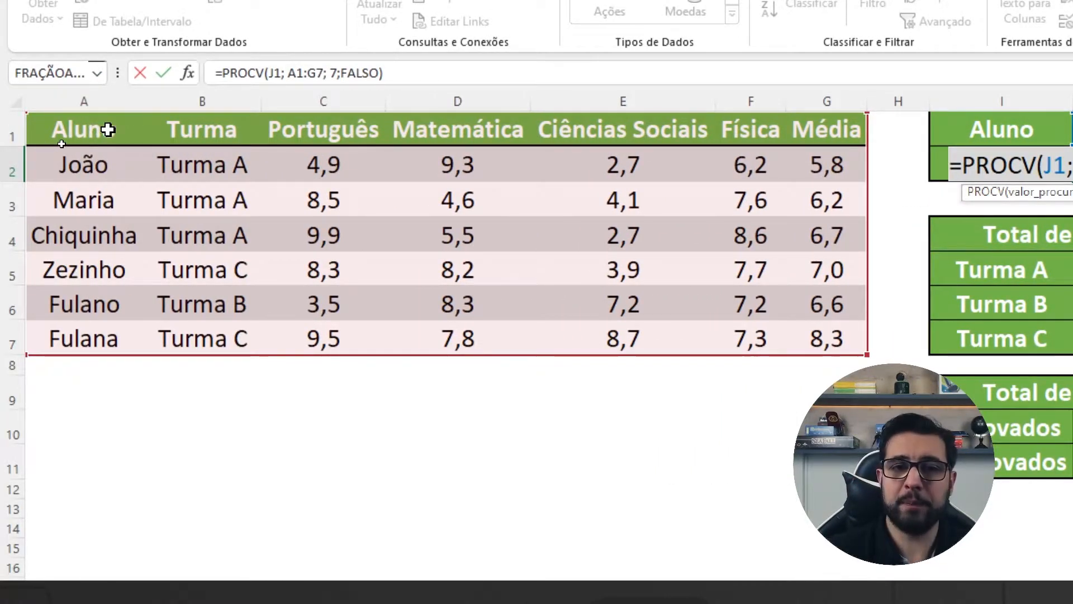
{"action": "key", "text": "ctrl+Return"}
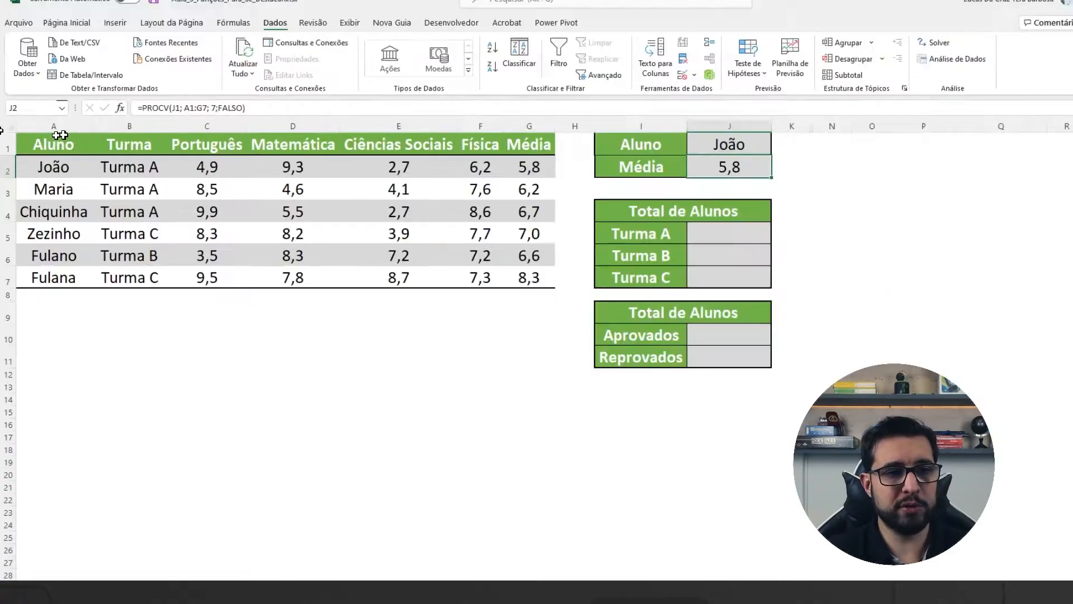
Step: Insert three blank columns before column A, shifting the student tables over
{"action": "right_click", "coordinate": [52, 125]}
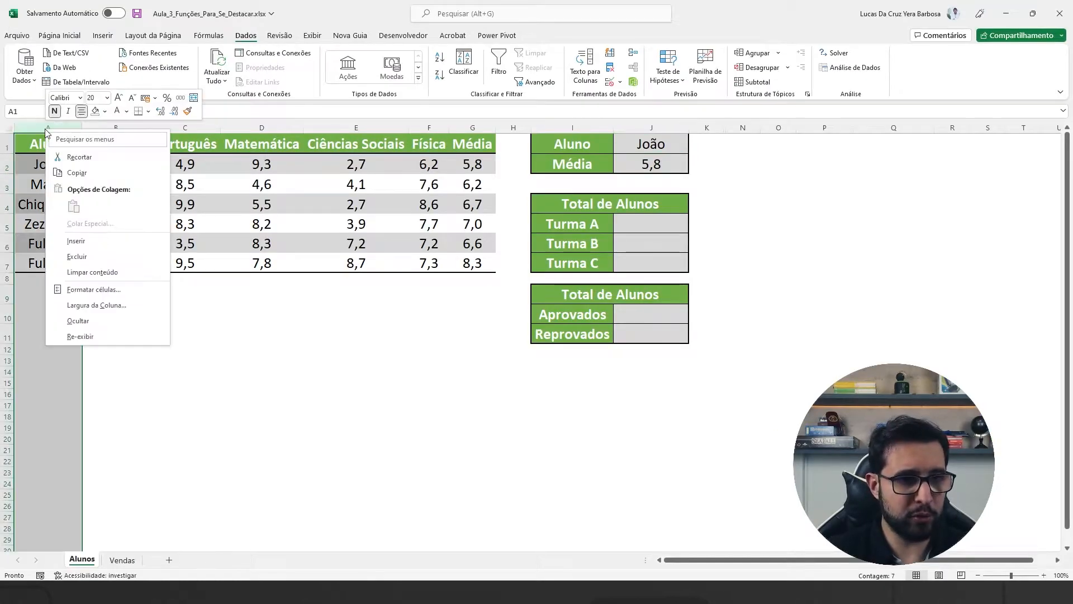
{"action": "left_click", "coordinate": [78, 241]}
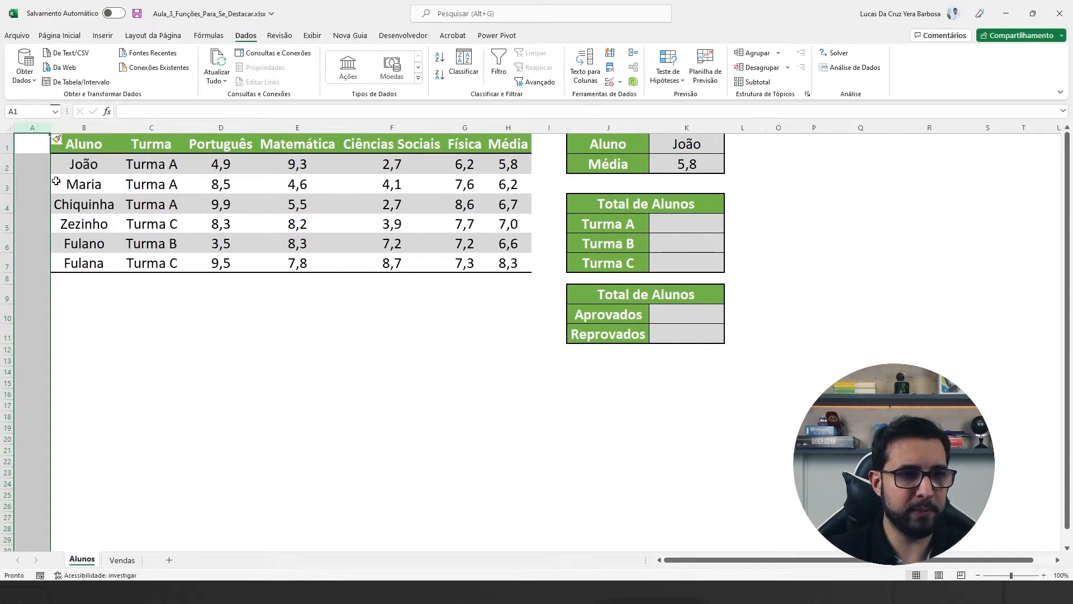
{"action": "right_click", "coordinate": [39, 127]}
{"action": "left_click", "coordinate": [69, 241]}
{"action": "right_click", "coordinate": [39, 128]}
{"action": "left_click", "coordinate": [79, 239]}
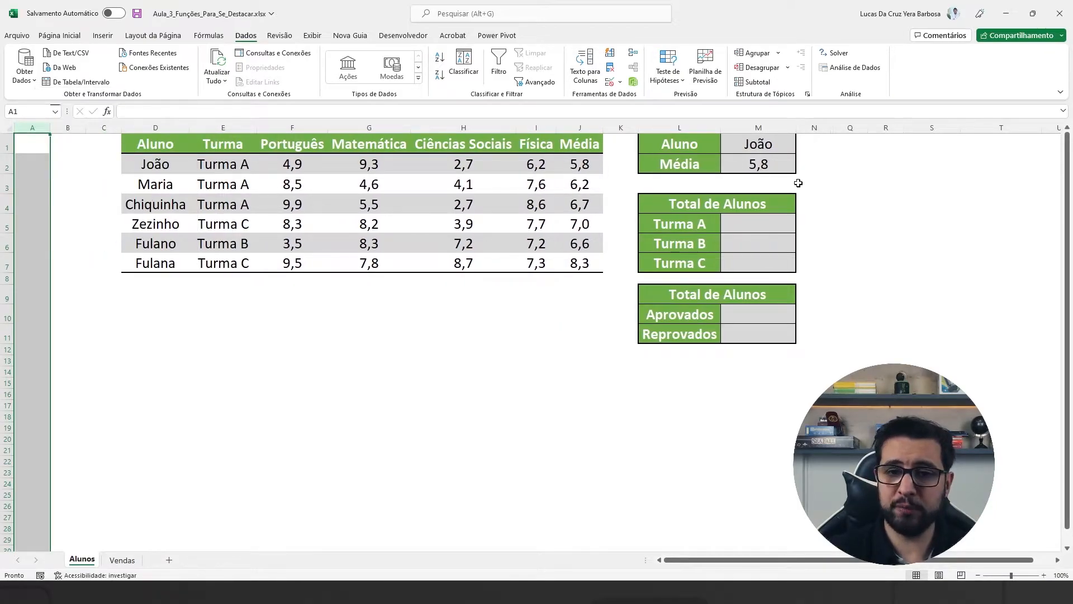
Step: Review the table range argument of the PROCV formula in M2, leaving the formula as it is
{"action": "left_click", "coordinate": [779, 164]}
{"action": "double_click", "coordinate": [779, 164]}
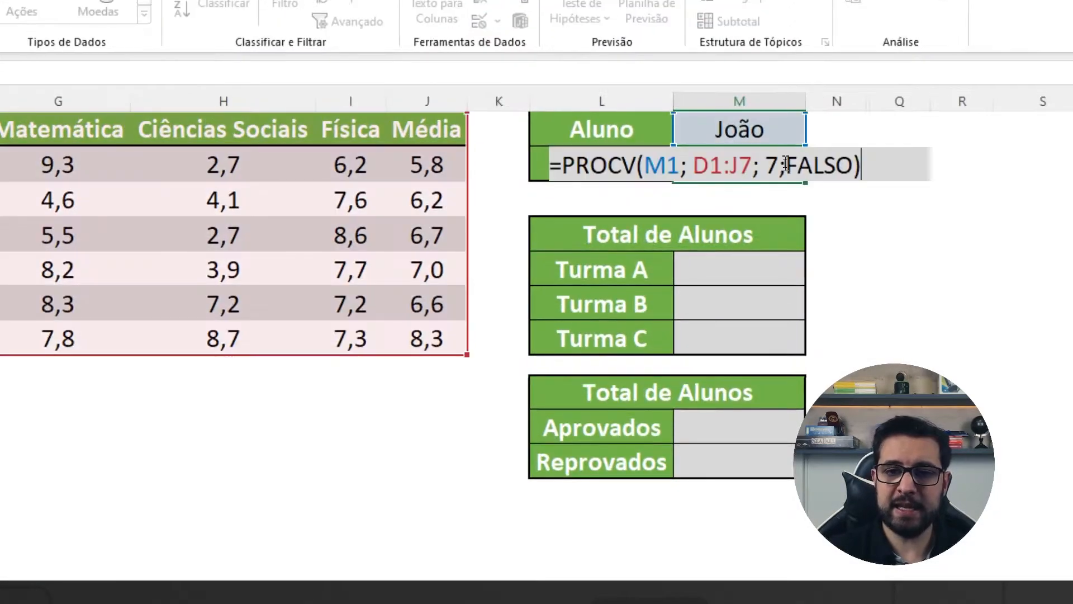
{"action": "left_click_drag", "start_coordinate": [695, 162], "coordinate": [755, 164]}
{"action": "left_click", "coordinate": [763, 164]}
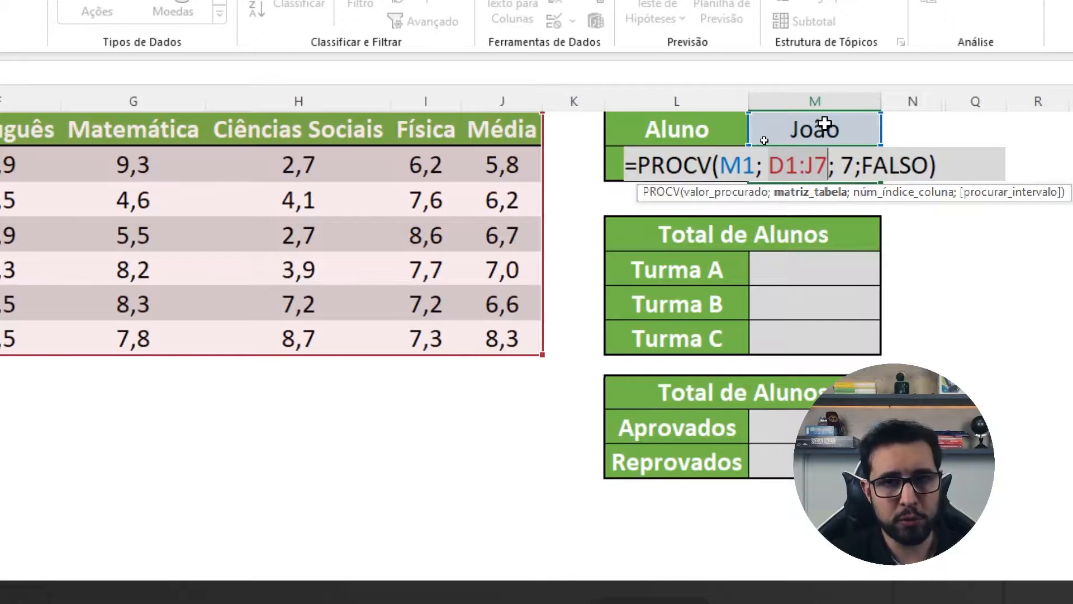
{"action": "mouse_move", "coordinate": [779, 169]}
{"action": "left_mouse_down"}
{"action": "mouse_move", "coordinate": [793, 169]}
{"action": "mouse_move", "coordinate": [730, 168]}
{"action": "mouse_move", "coordinate": [797, 170]}
{"action": "left_mouse_up"}
{"action": "left_click", "coordinate": [777, 169]}
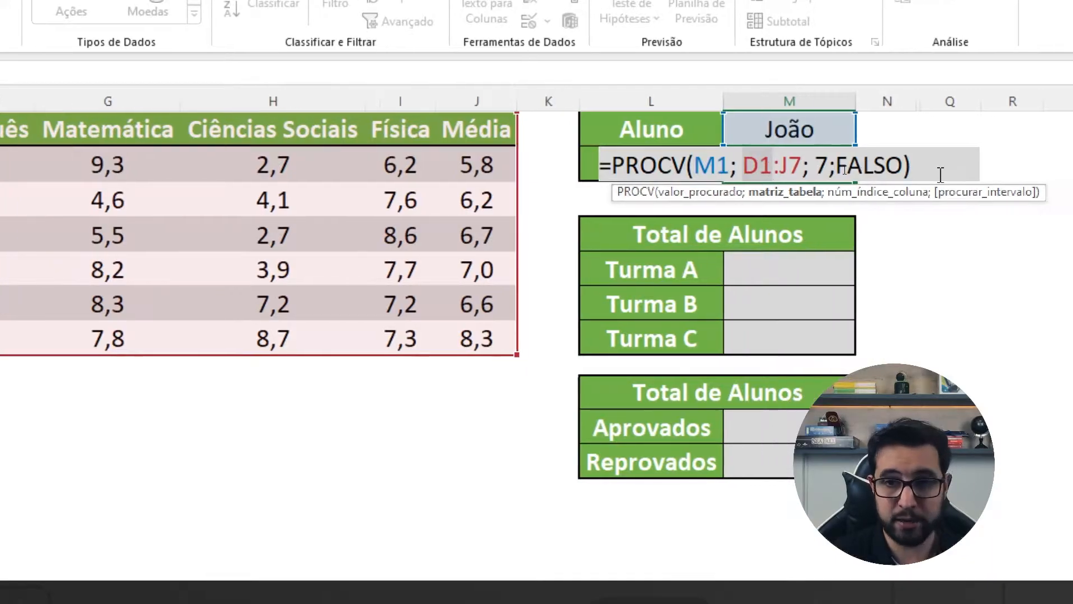
{"action": "left_click", "coordinate": [917, 169]}
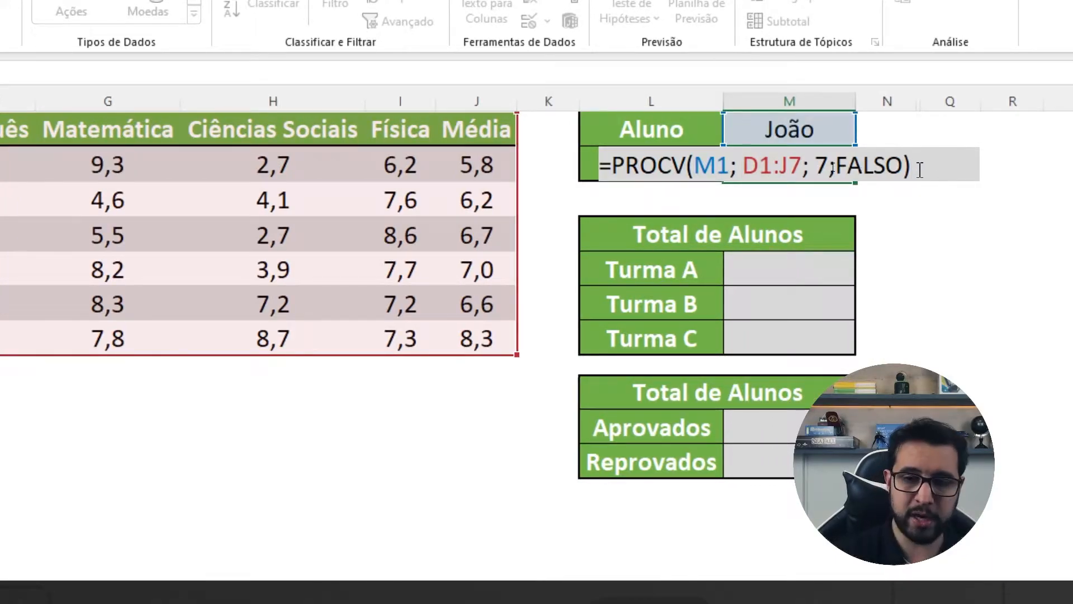
{"action": "key", "text": "Return"}
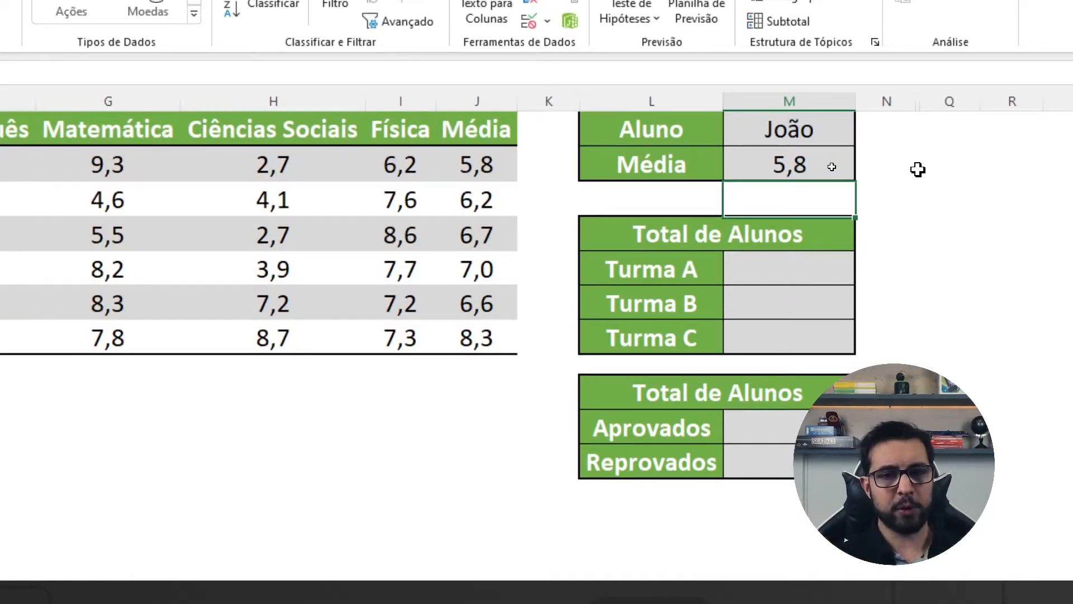
Step: Choose Fulano from the Aluno list in cell M1
{"action": "left_click", "coordinate": [816, 128]}
{"action": "left_click", "coordinate": [863, 137]}
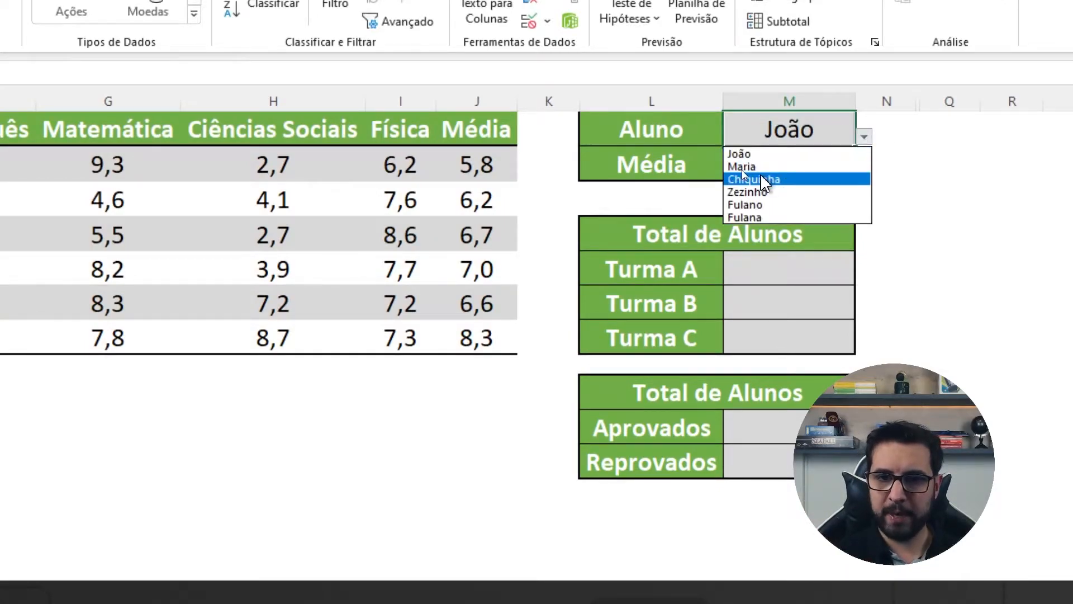
{"action": "left_click", "coordinate": [773, 205]}
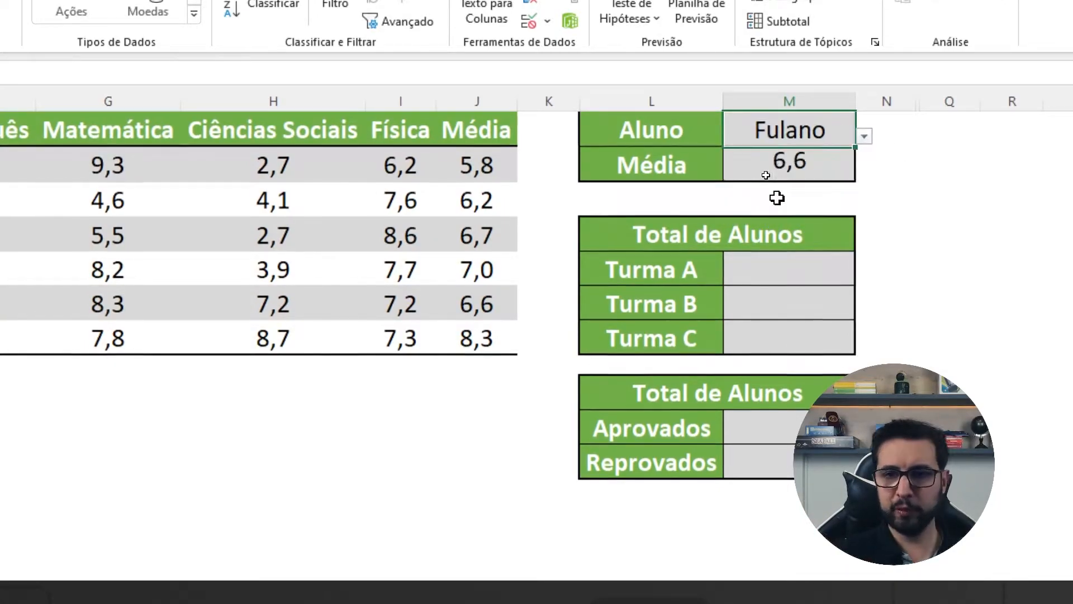
Step: Examine how the PROCV in M2 finds the selected student's row and takes the Média from the seventh table column
{"action": "double_click", "coordinate": [788, 166]}
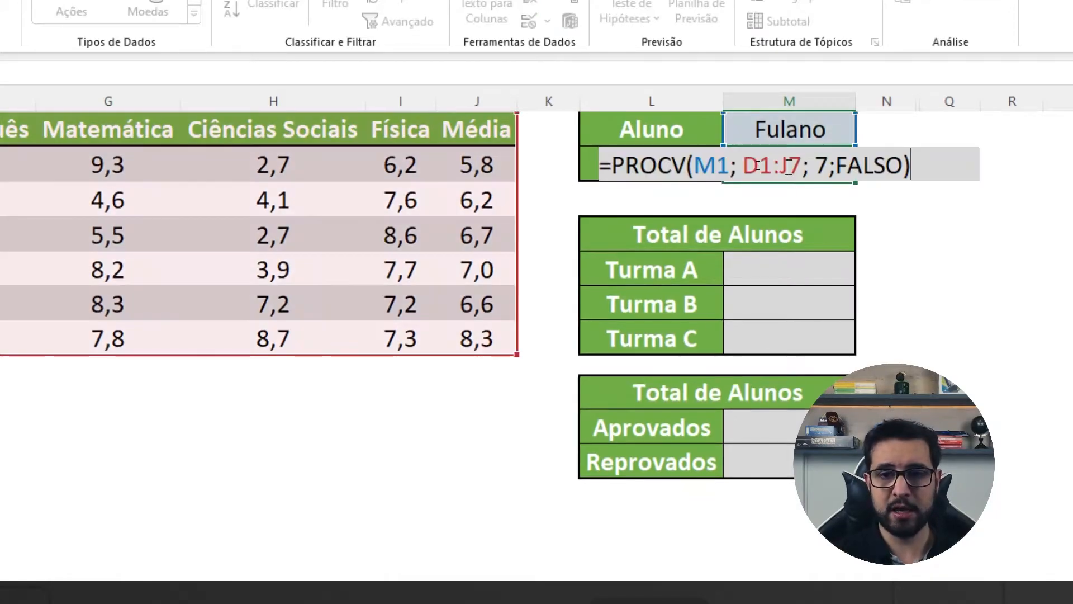
{"action": "key", "text": "Escape"}
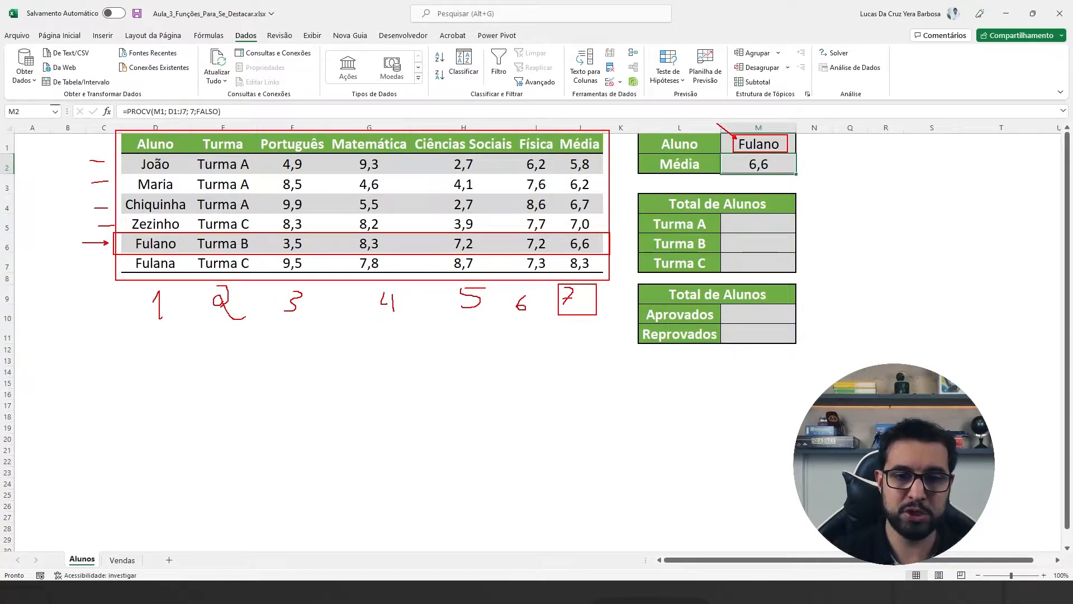
{"action": "left_click_drag", "start_coordinate": [597, 251], "coordinate": [609, 258]}
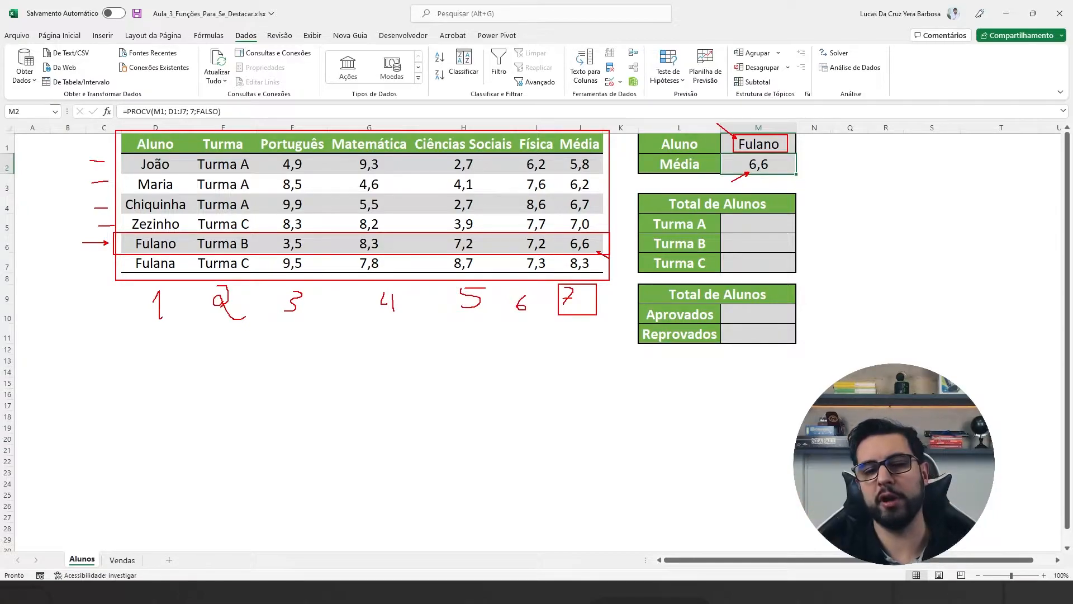
{"action": "key", "text": "Escape"}
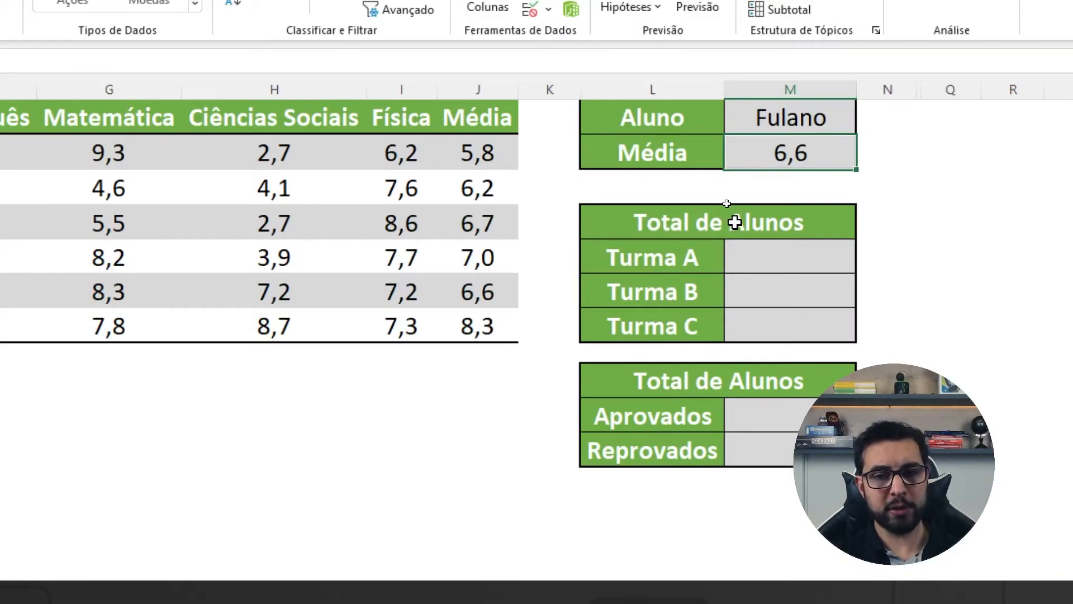
Step: Enter a CONT.SE formula in the Turma A cell M5 with range E2:E7 and criterion L5
{"action": "left_click", "coordinate": [746, 222]}
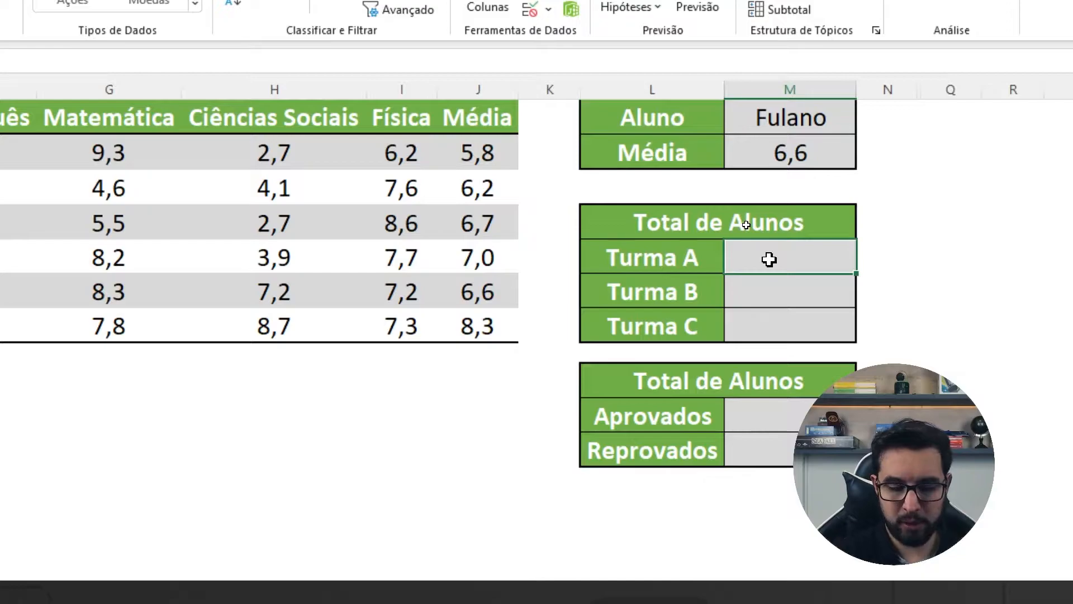
{"action": "type", "text": "=CONT.SE"}
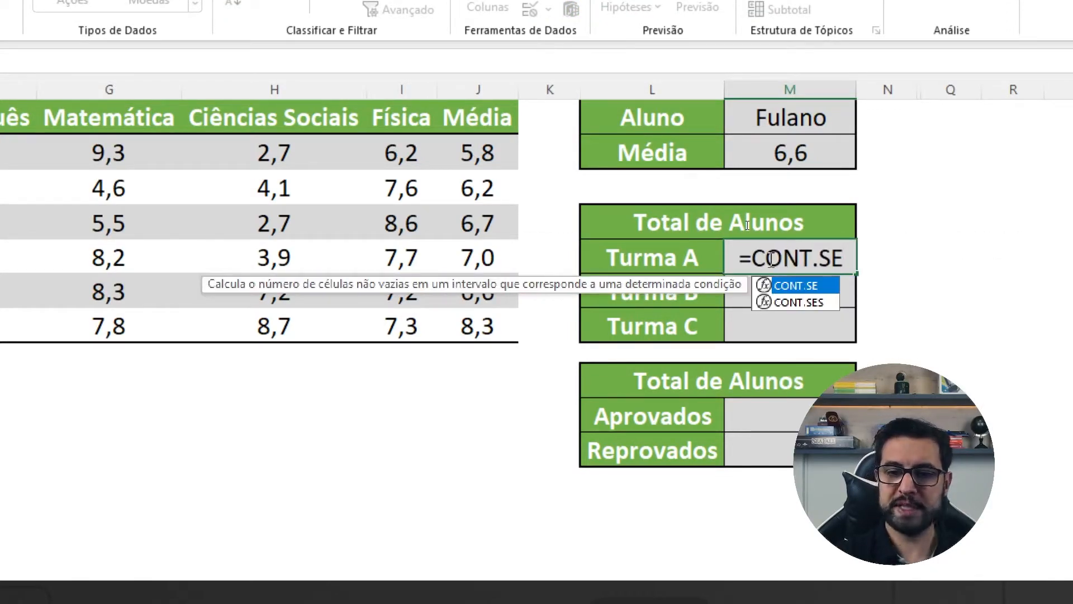
{"action": "type", "text": "("}
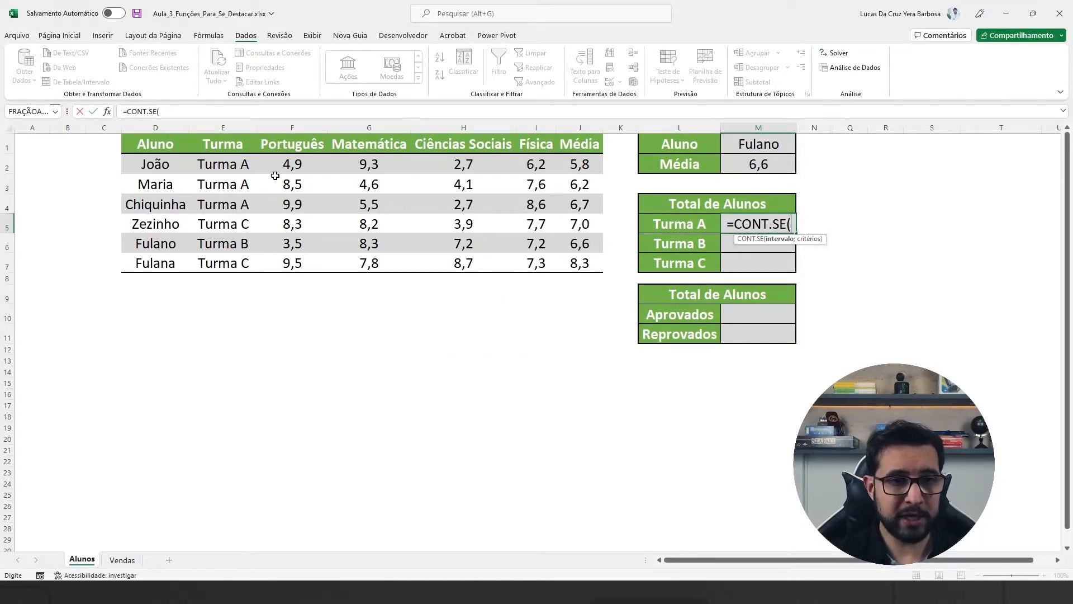
{"action": "left_click_drag", "start_coordinate": [223, 161], "coordinate": [224, 259]}
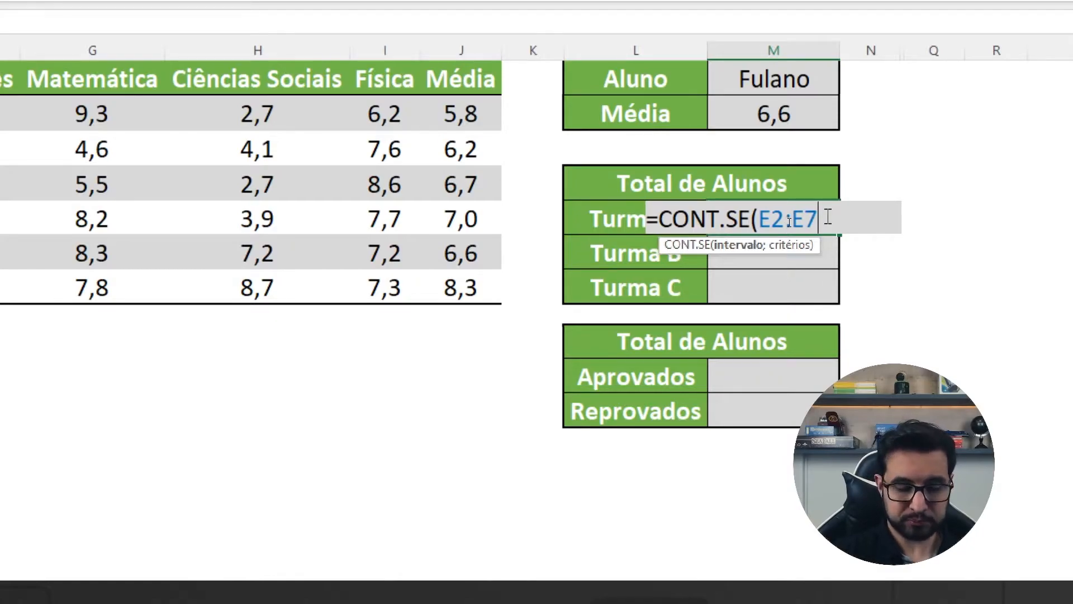
{"action": "type", "text": ";"}
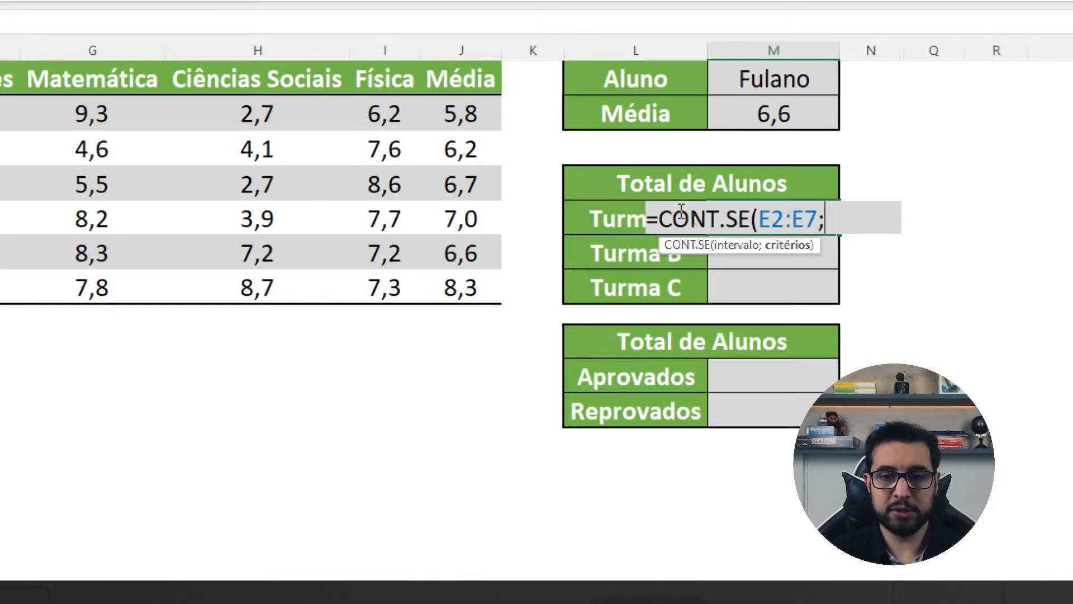
{"action": "left_click", "coordinate": [617, 219]}
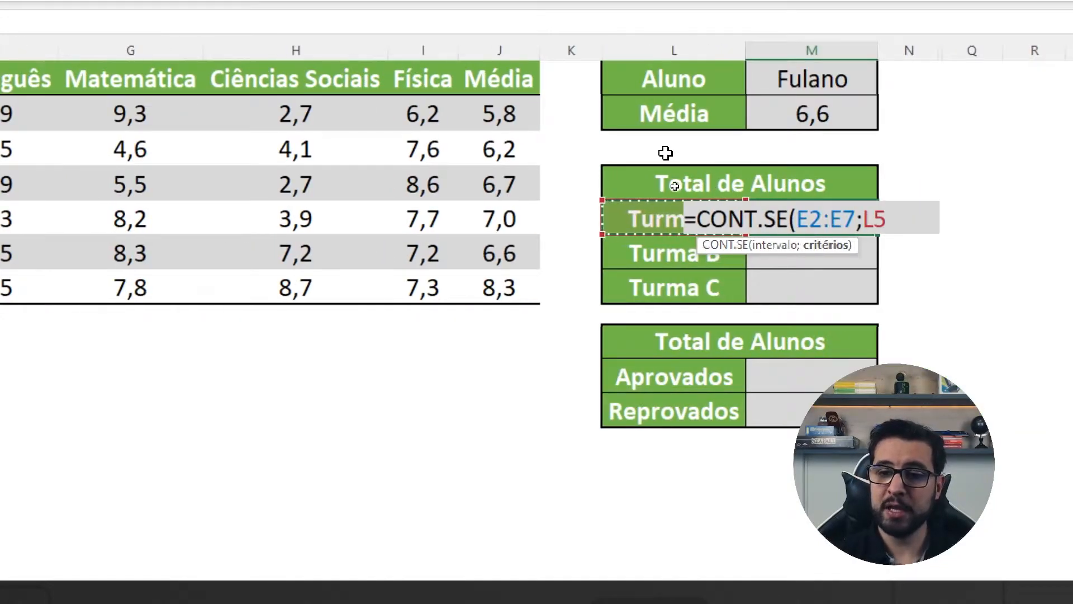
{"action": "type", "text": ")"}
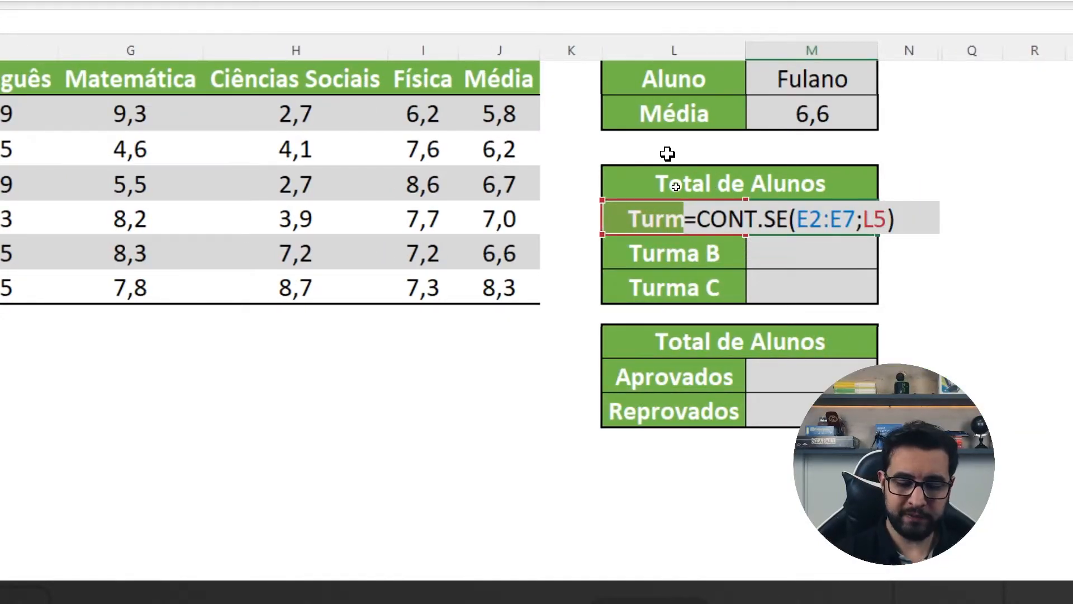
{"action": "key", "text": "Return"}
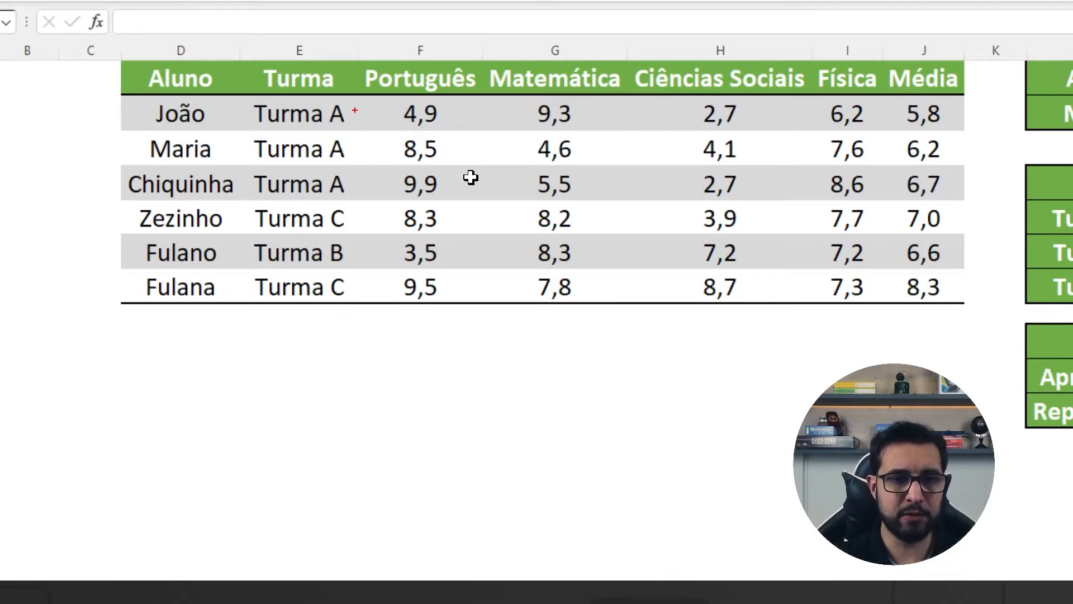
Step: Check the Turma A entries and review the range and criterion arguments of the CONT.SE formula in M5
{"action": "left_click_drag", "start_coordinate": [348, 181], "coordinate": [376, 174]}
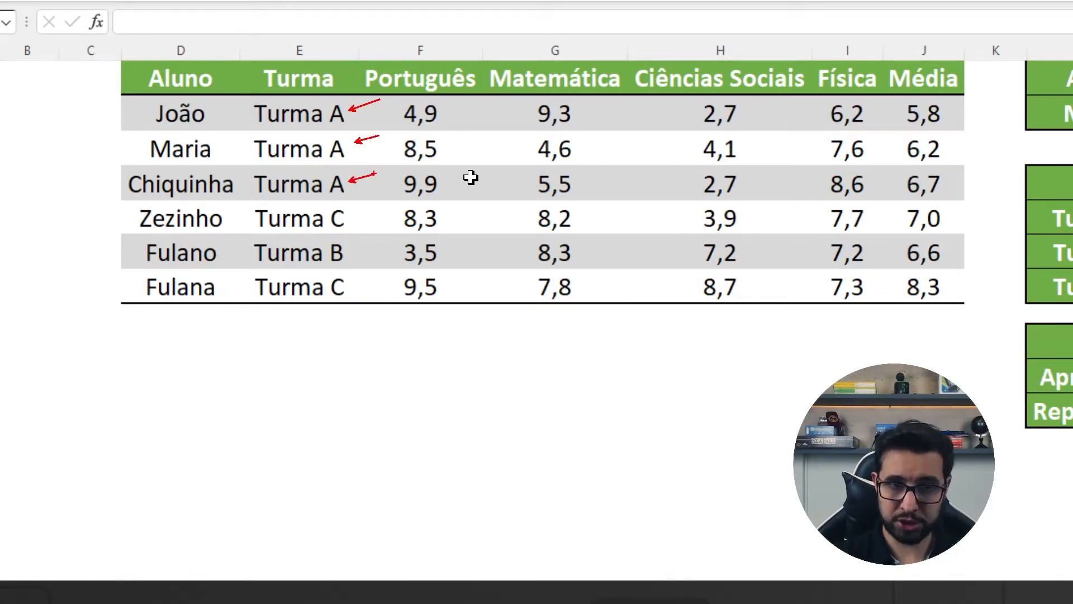
{"action": "key", "text": "Escape"}
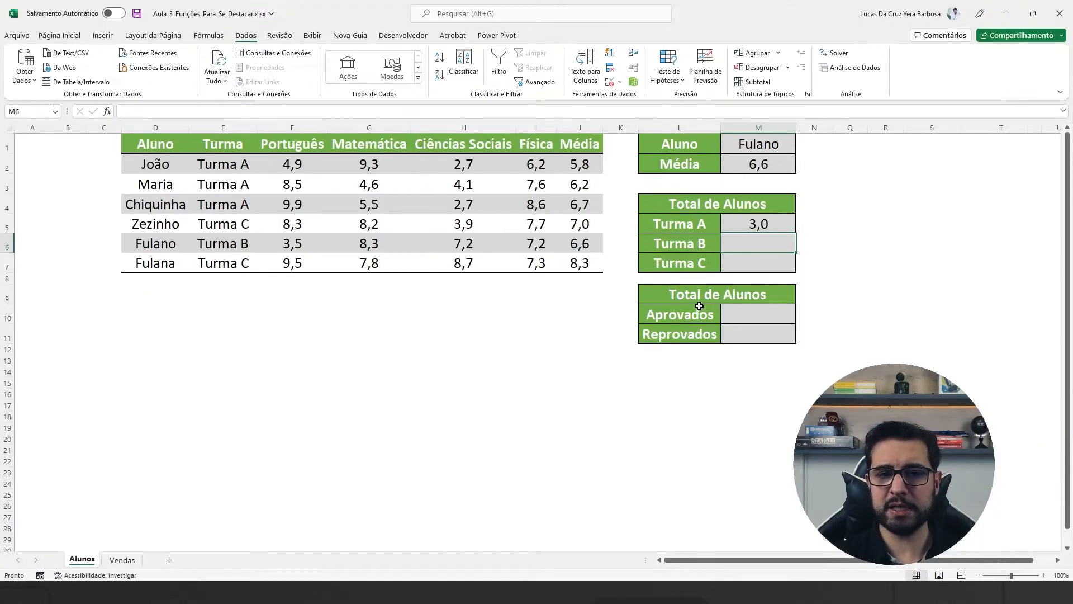
{"action": "key", "text": "ctrl+4"}
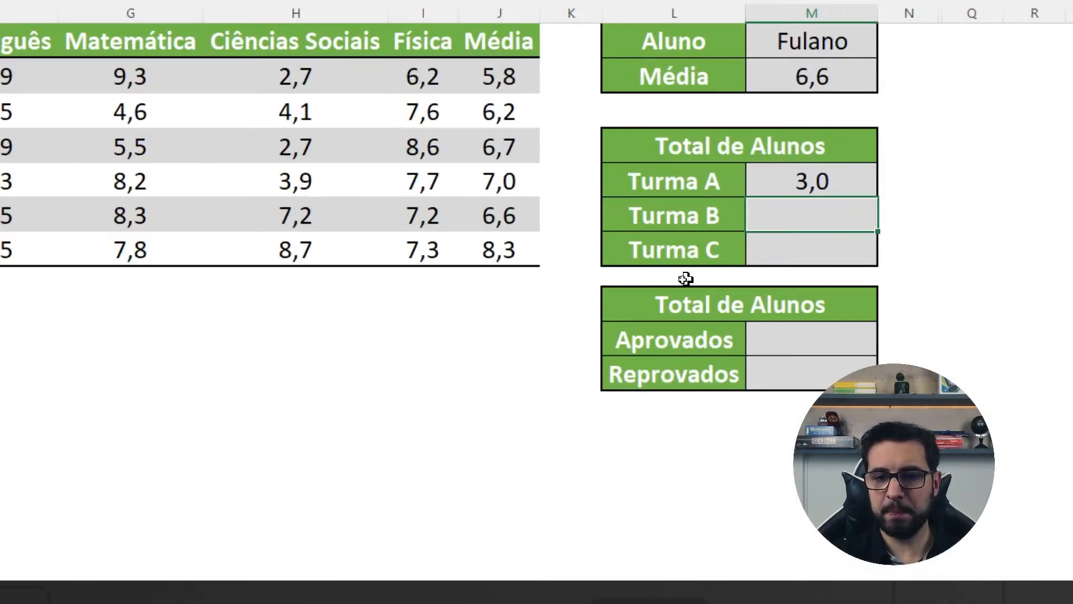
{"action": "double_click", "coordinate": [739, 230]}
{"action": "left_click_drag", "start_coordinate": [856, 180], "coordinate": [797, 179]}
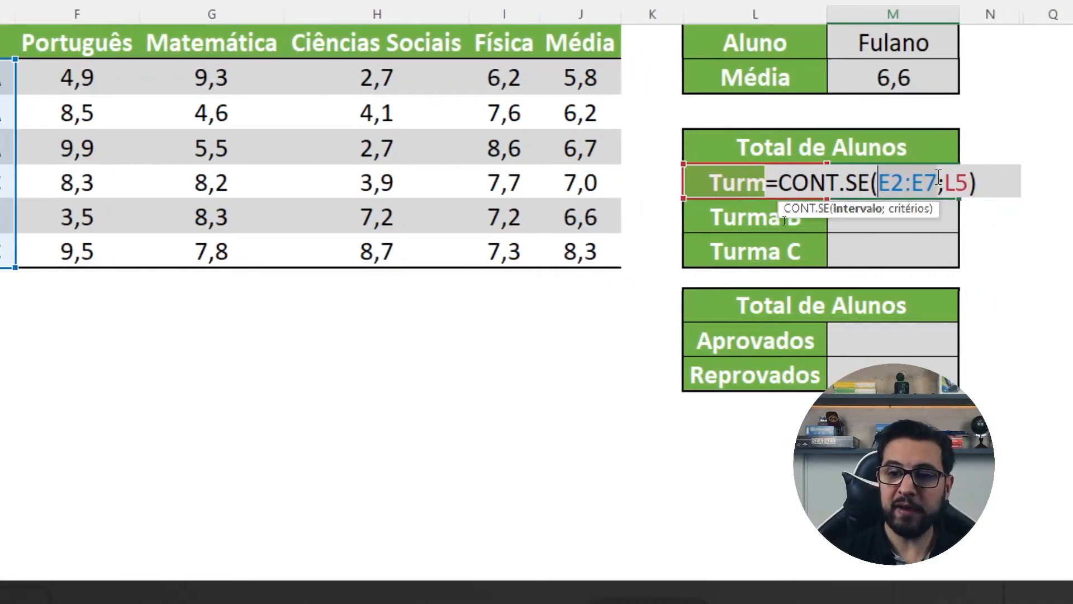
{"action": "double_click", "coordinate": [953, 182]}
{"action": "left_click_drag", "start_coordinate": [941, 183], "coordinate": [945, 184]}
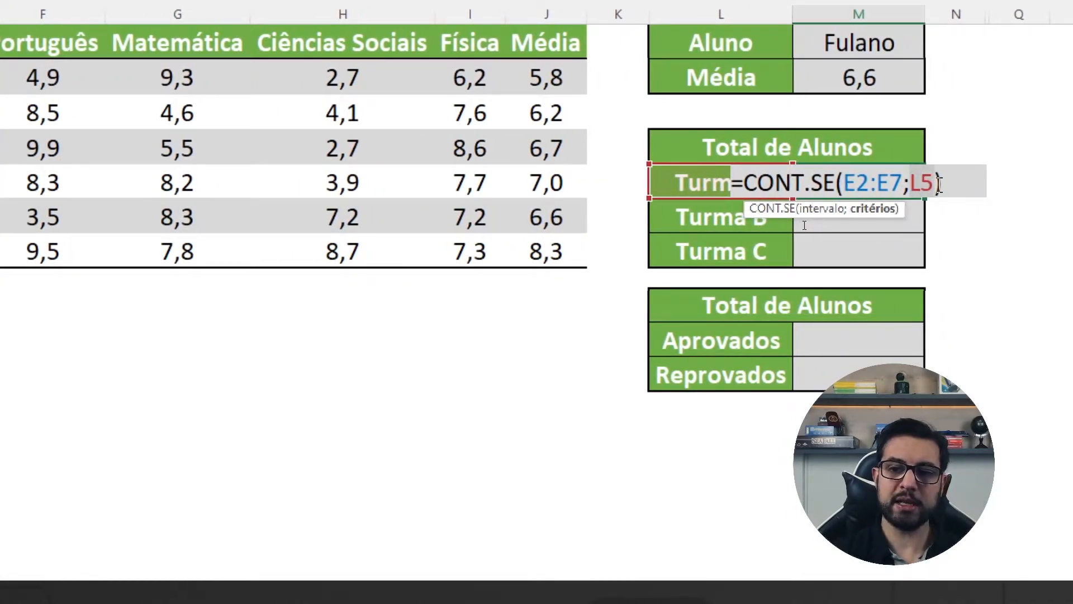
{"action": "key", "text": "ctrl+Return"}
Step: Compare the criterion text in L5 with the entries in the Turma column, leaving the cell as it is
{"action": "left_click", "coordinate": [740, 184]}
{"action": "double_click", "coordinate": [767, 184]}
{"action": "left_click_drag", "start_coordinate": [769, 183], "coordinate": [648, 184]}
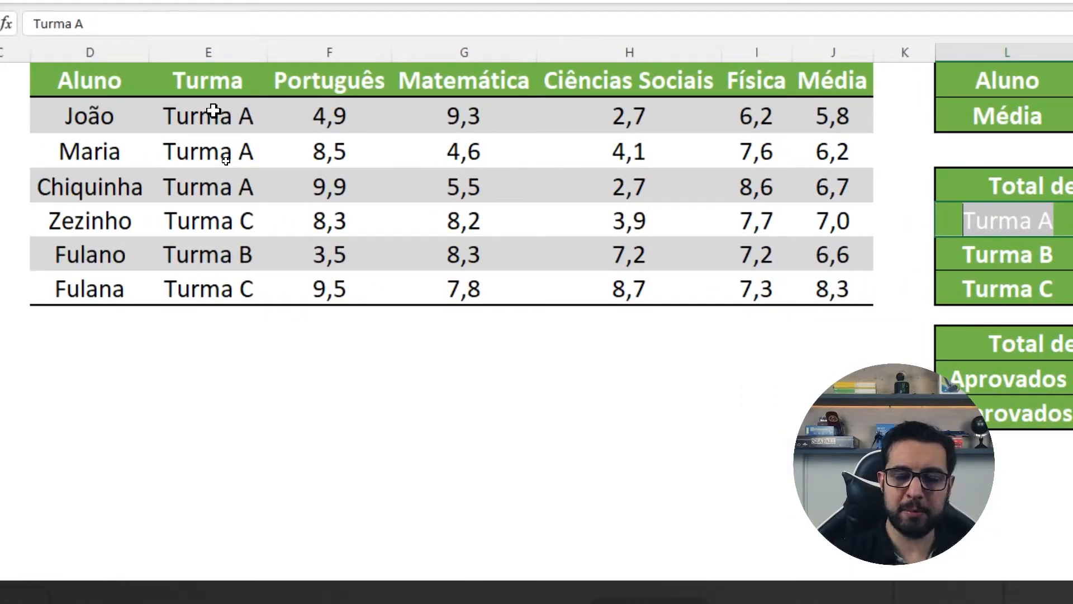
{"action": "key", "text": "Escape"}
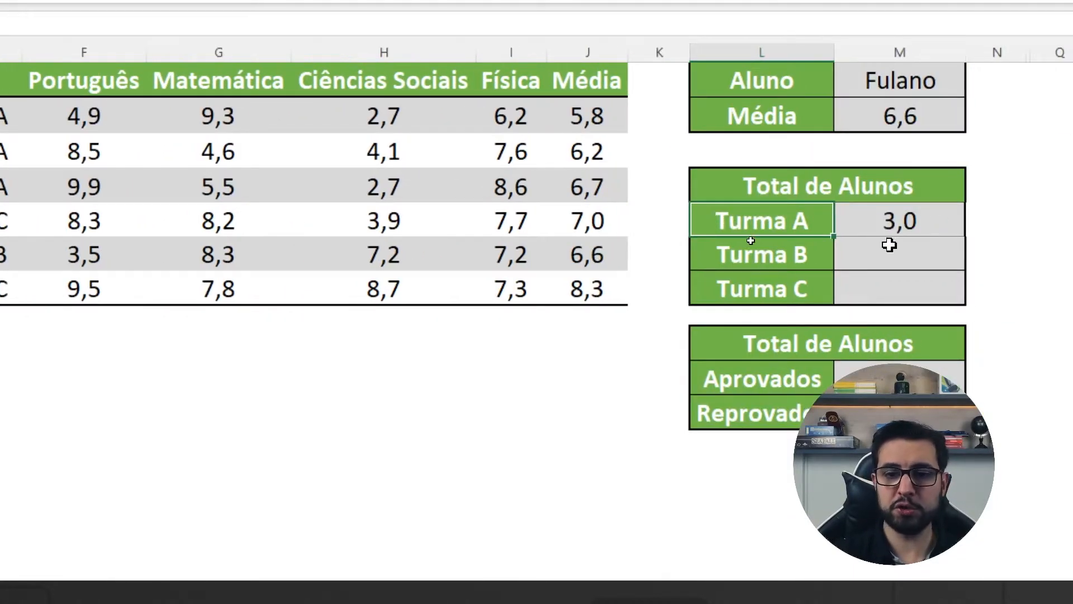
Step: Recheck the CONT.SE formula in M5 and copy it down to the Turma B and Turma C cells with Copiar células
{"action": "left_click", "coordinate": [881, 219]}
{"action": "double_click", "coordinate": [881, 219]}
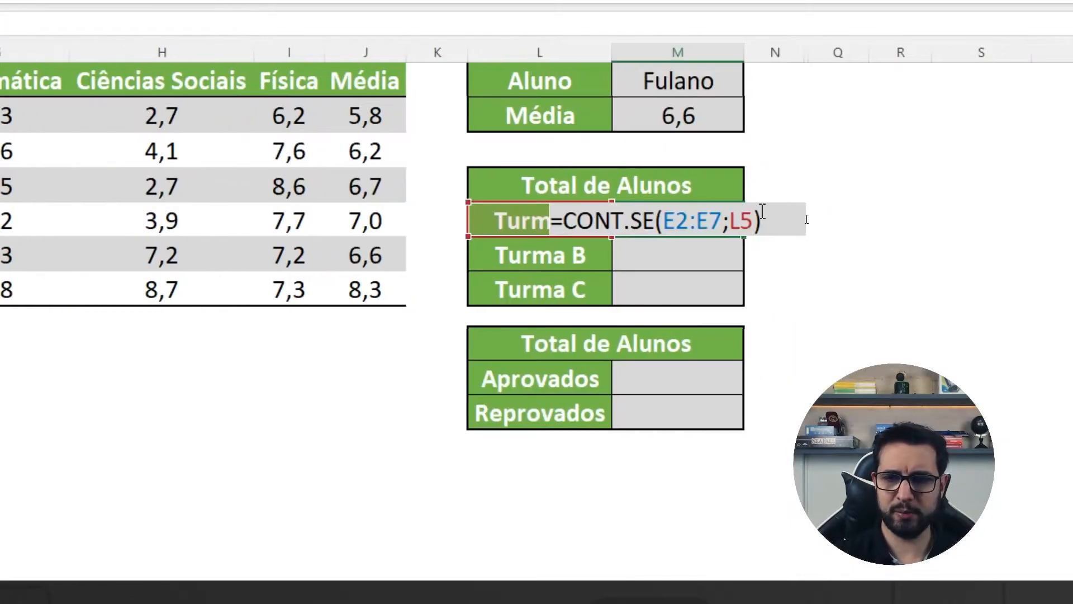
{"action": "key", "text": "ctrl+Return"}
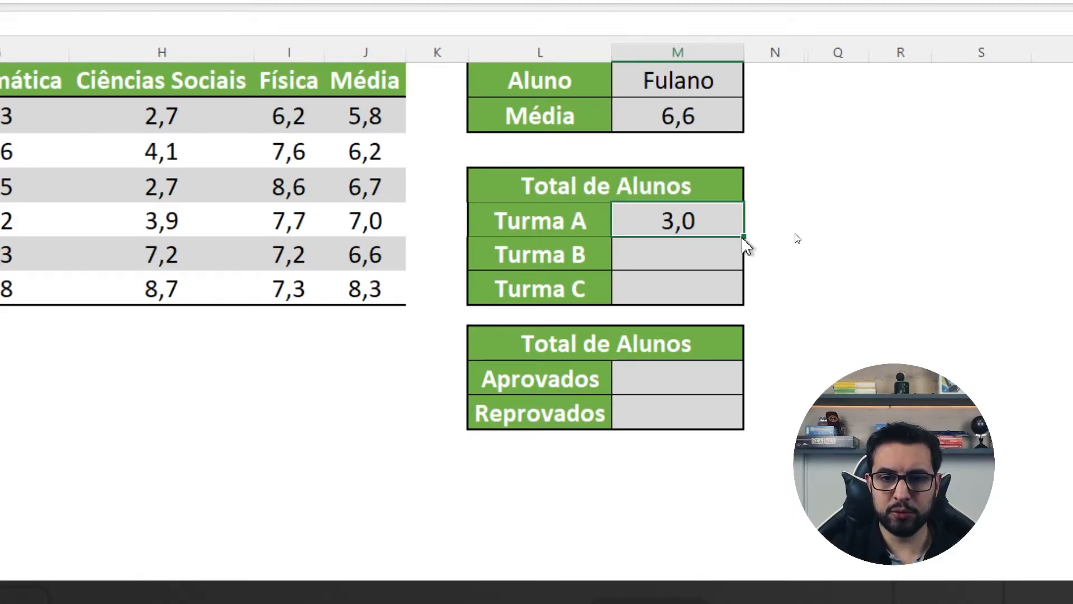
{"action": "left_click_drag", "start_coordinate": [744, 237], "coordinate": [749, 307]}
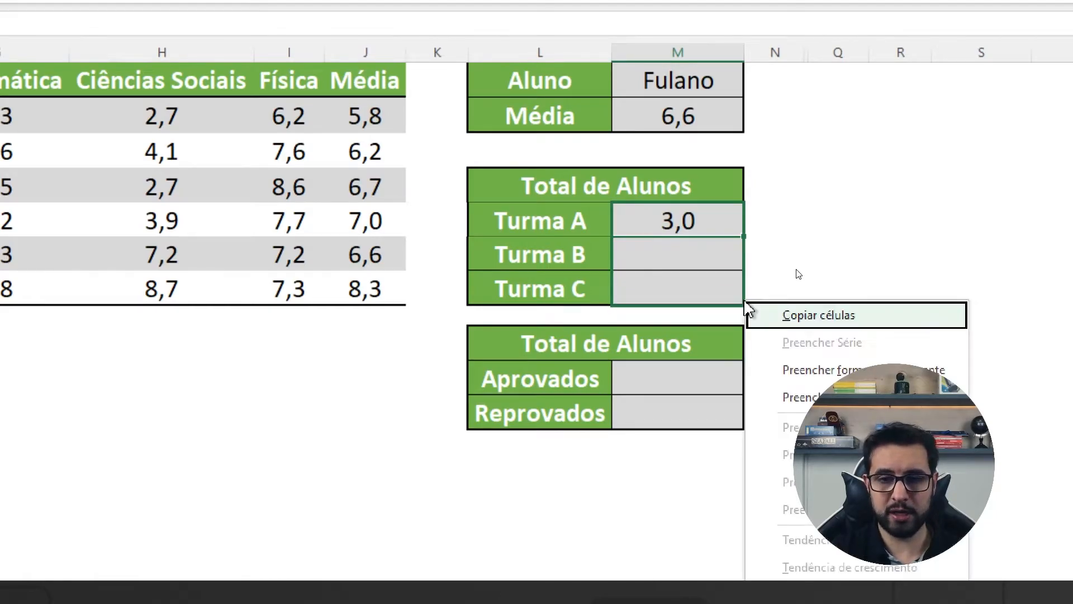
{"action": "left_click", "coordinate": [850, 318]}
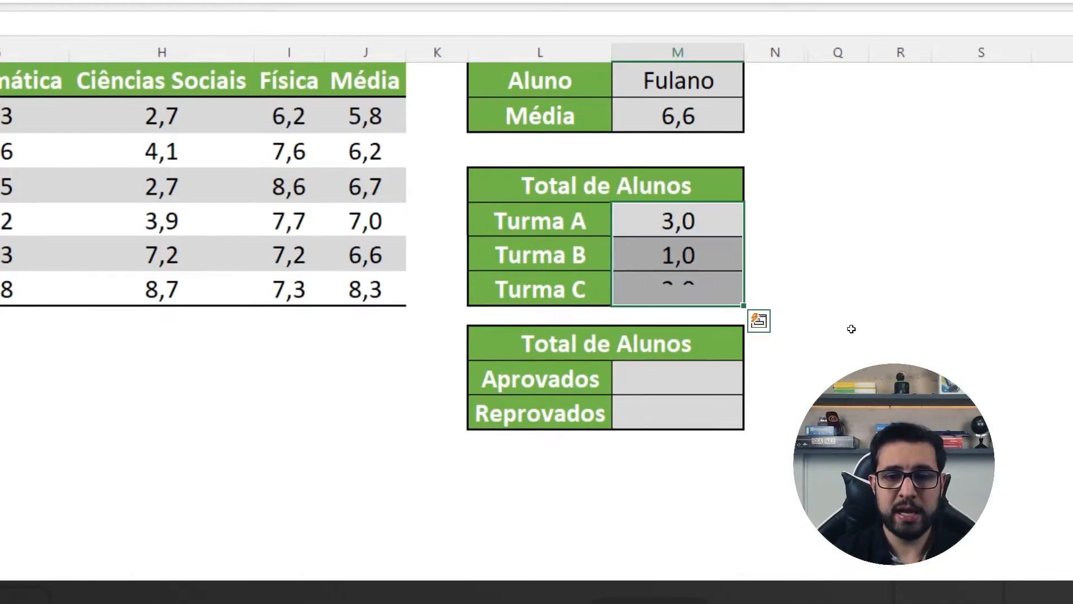
Step: Inspect the range used by the copied CONT.SE formula in the Turma B cell M6
{"action": "left_click", "coordinate": [671, 262]}
{"action": "double_click", "coordinate": [671, 262]}
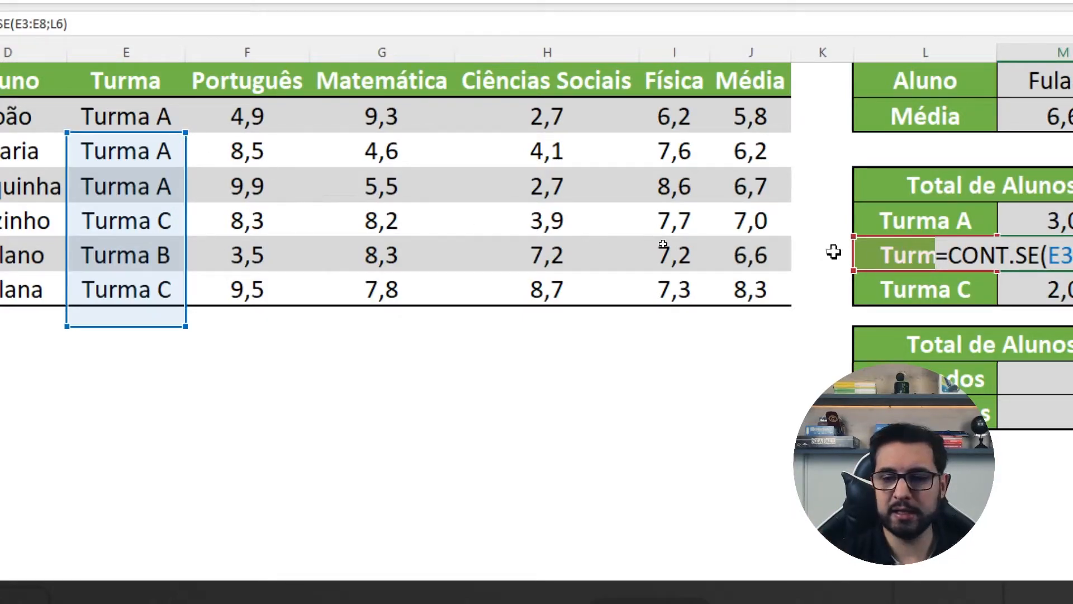
{"action": "key", "text": "Escape"}
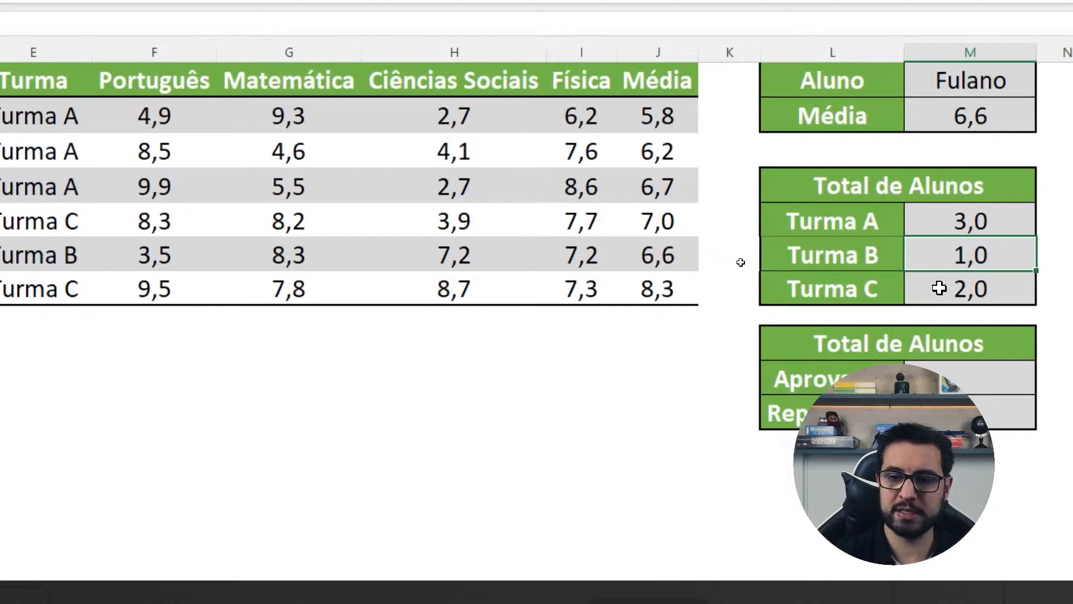
Step: Inspect the range in the Turma C formula in M7 and undo copying the CONT.SE formula to M6 and M7
{"action": "double_click", "coordinate": [961, 287]}
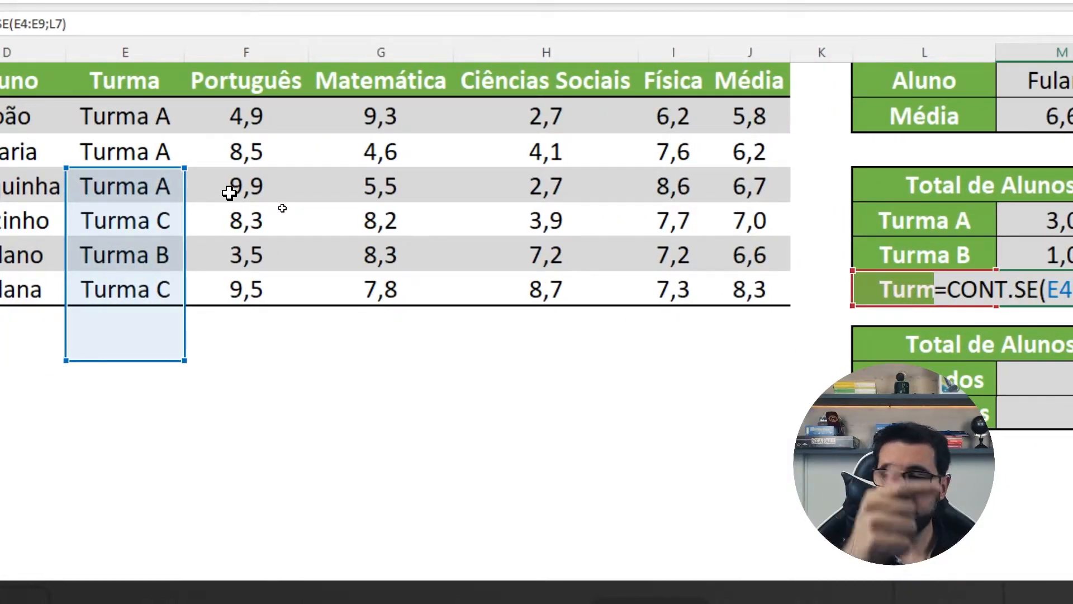
{"action": "key", "text": "Return"}
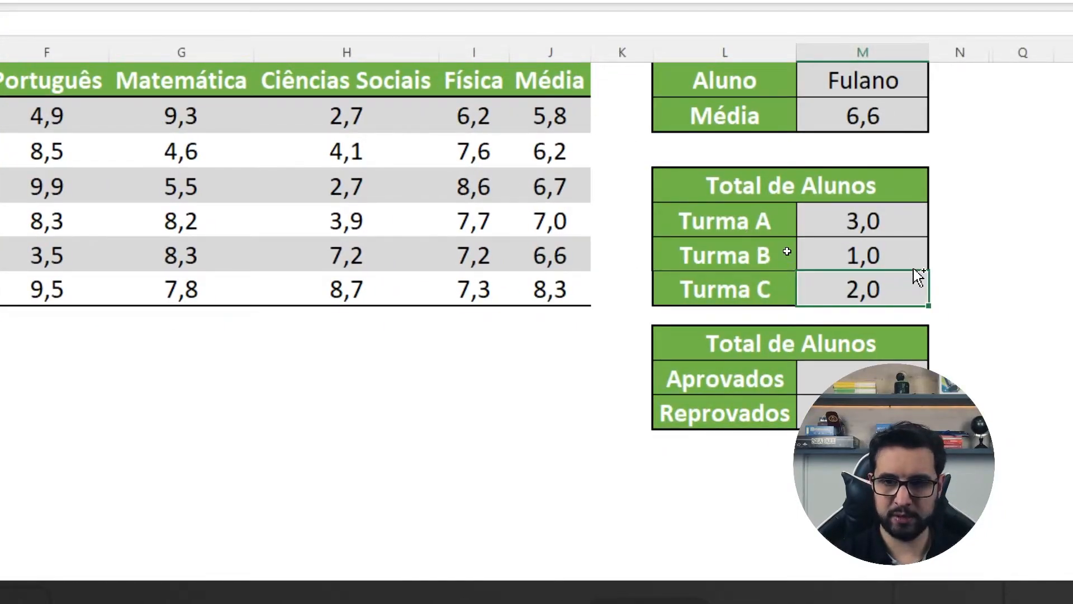
{"action": "key", "text": "ctrl+z"}
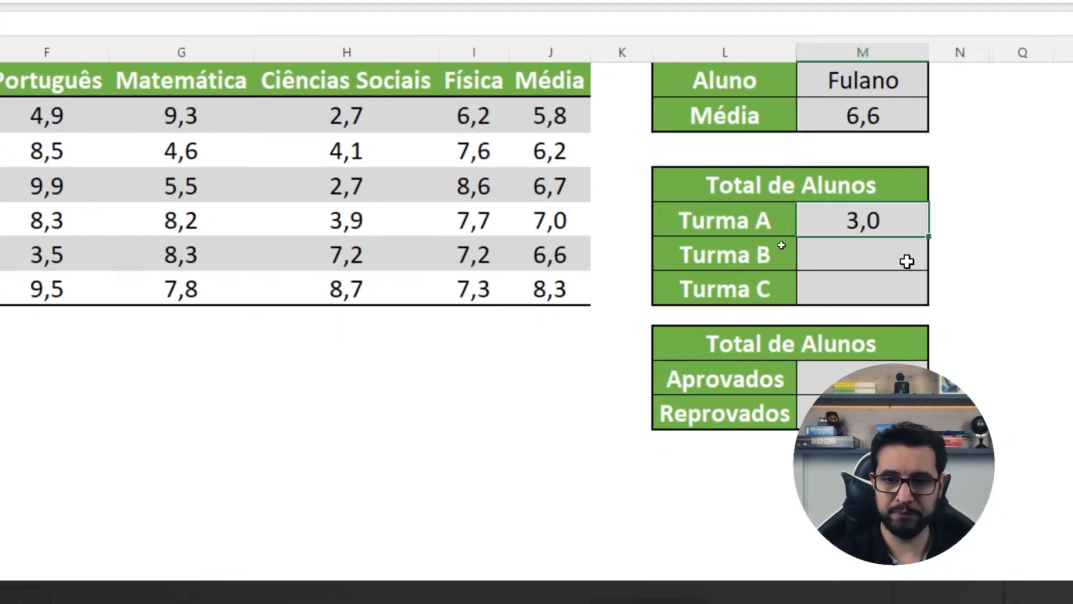
Step: Lock the CONT.SE range in M5 as $E$2:$E$7, keeping the L5 criterion relative
{"action": "double_click", "coordinate": [882, 228]}
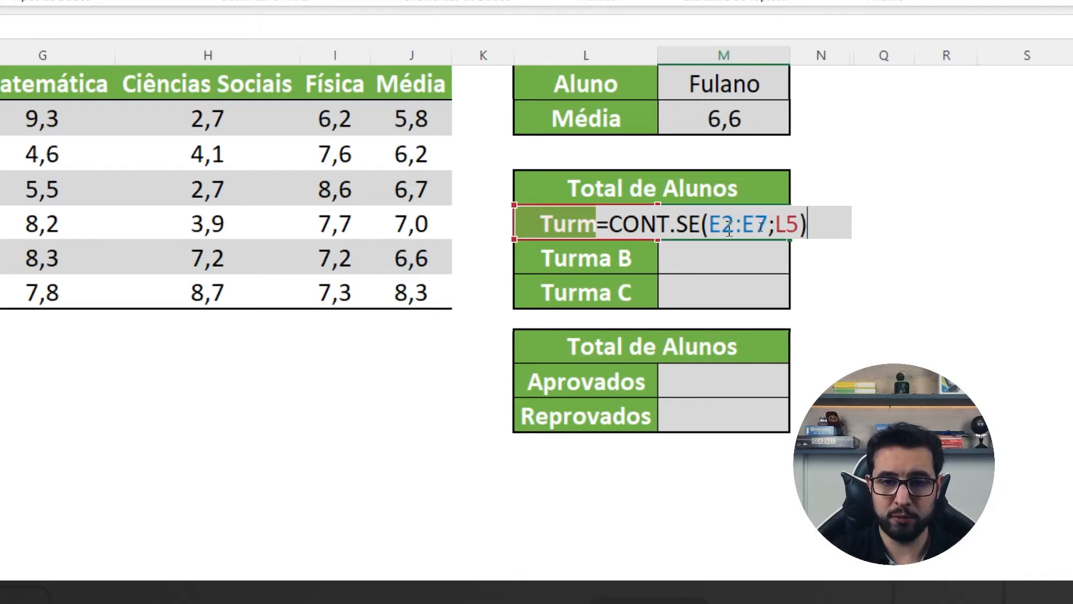
{"action": "left_click", "coordinate": [770, 228]}
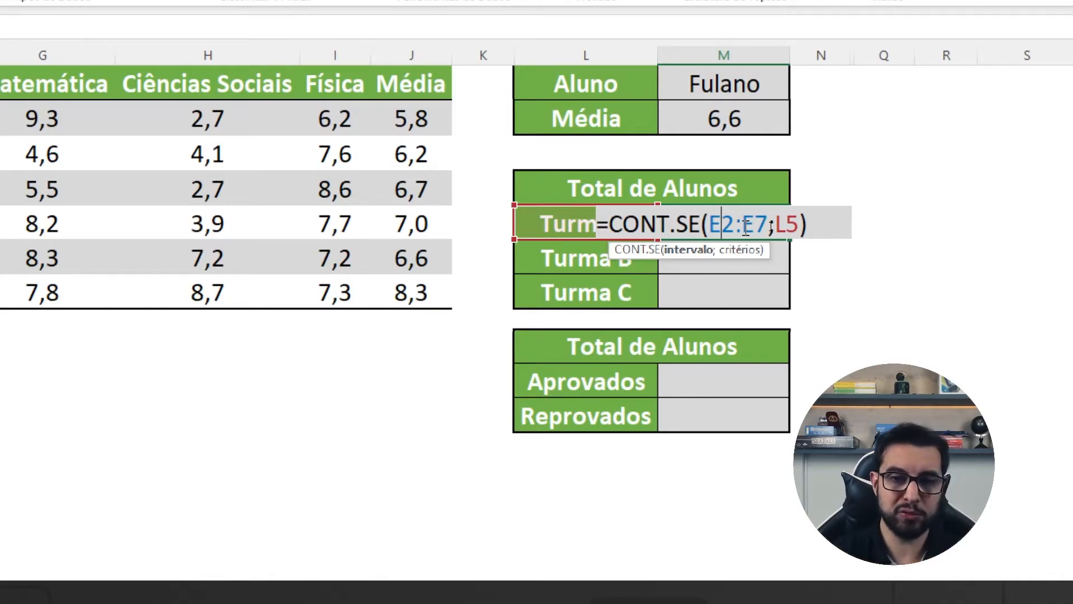
{"action": "key", "text": "F4"}
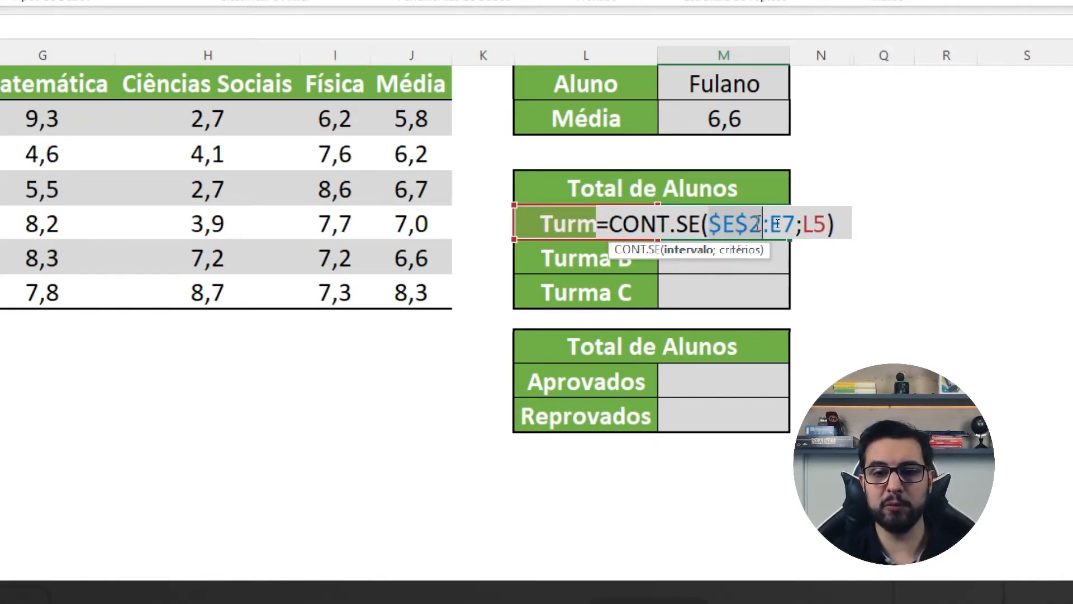
{"action": "left_click", "coordinate": [785, 226]}
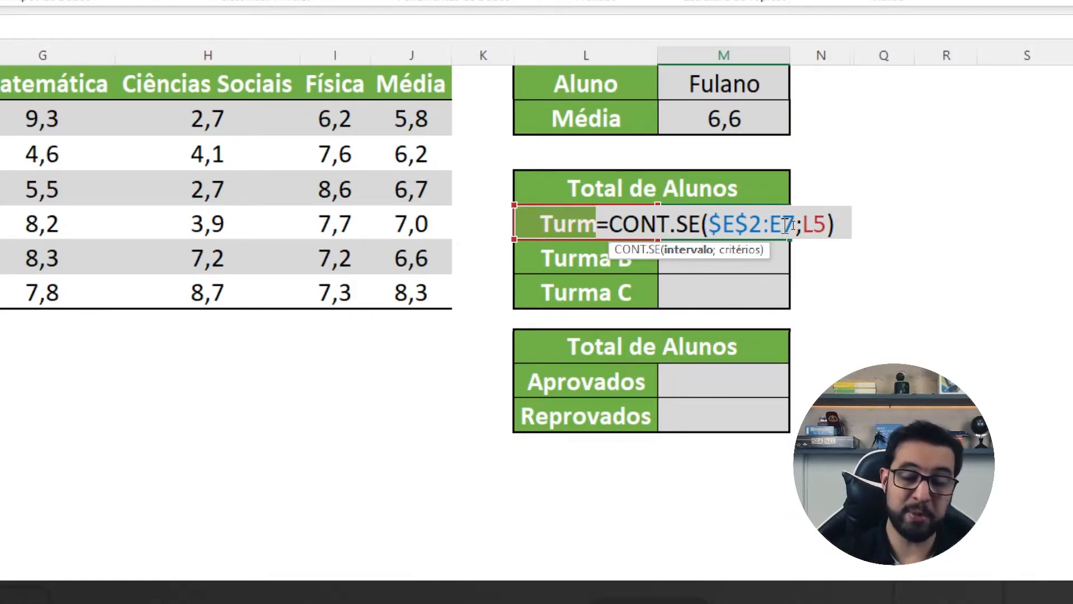
{"action": "key", "text": "F4"}
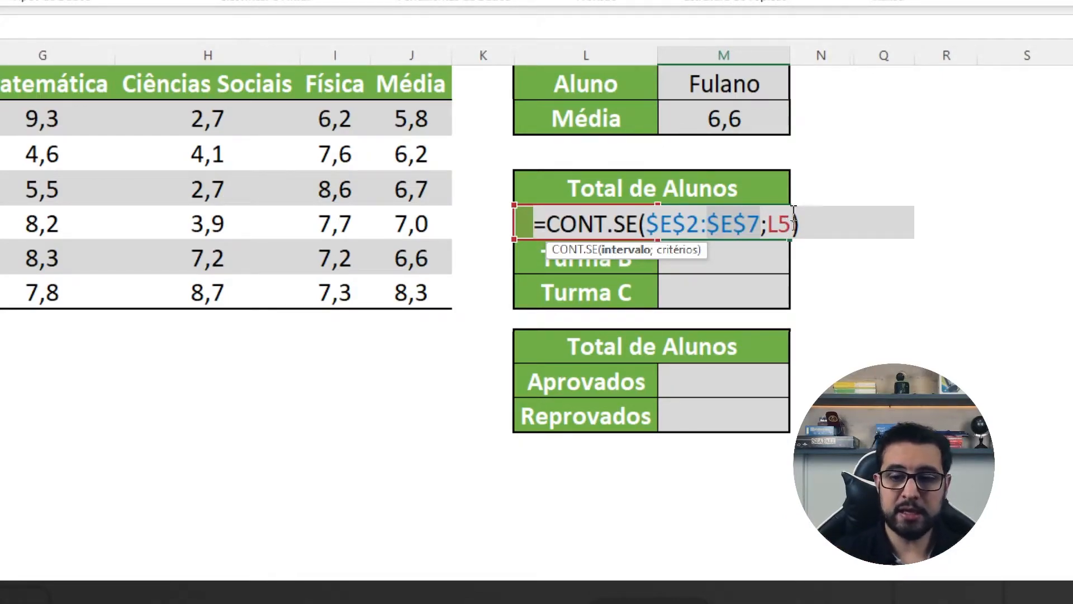
{"action": "left_click", "coordinate": [792, 225]}
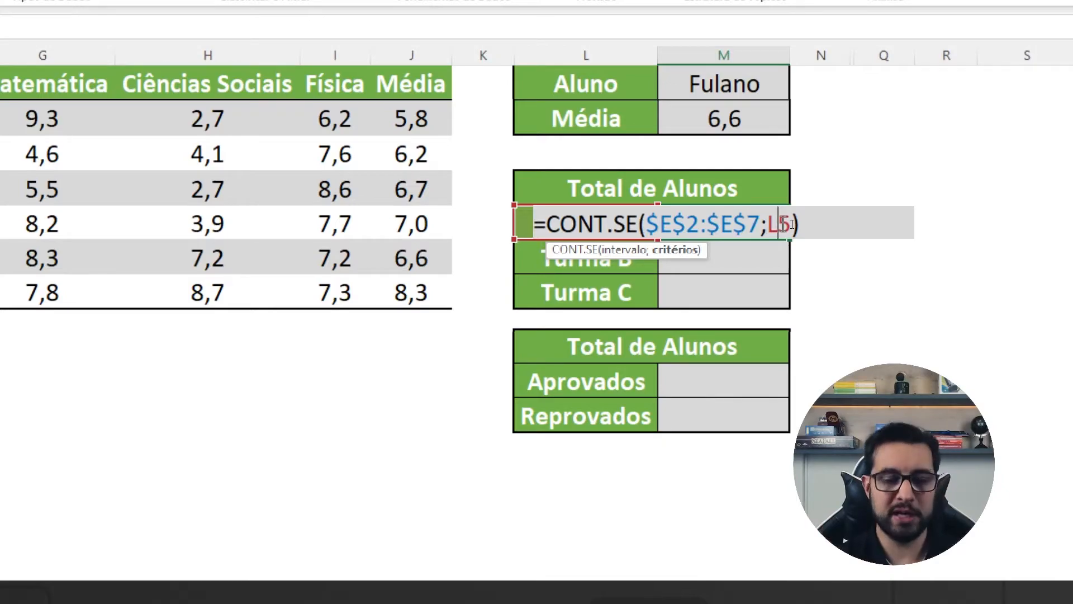
{"action": "key", "text": "Return"}
Step: Copy the CONT.SE formula from M5 down to the Turma B and Turma C cells with Copiar células
{"action": "left_click", "coordinate": [783, 223]}
{"action": "left_click_drag", "start_coordinate": [790, 240], "coordinate": [775, 296]}
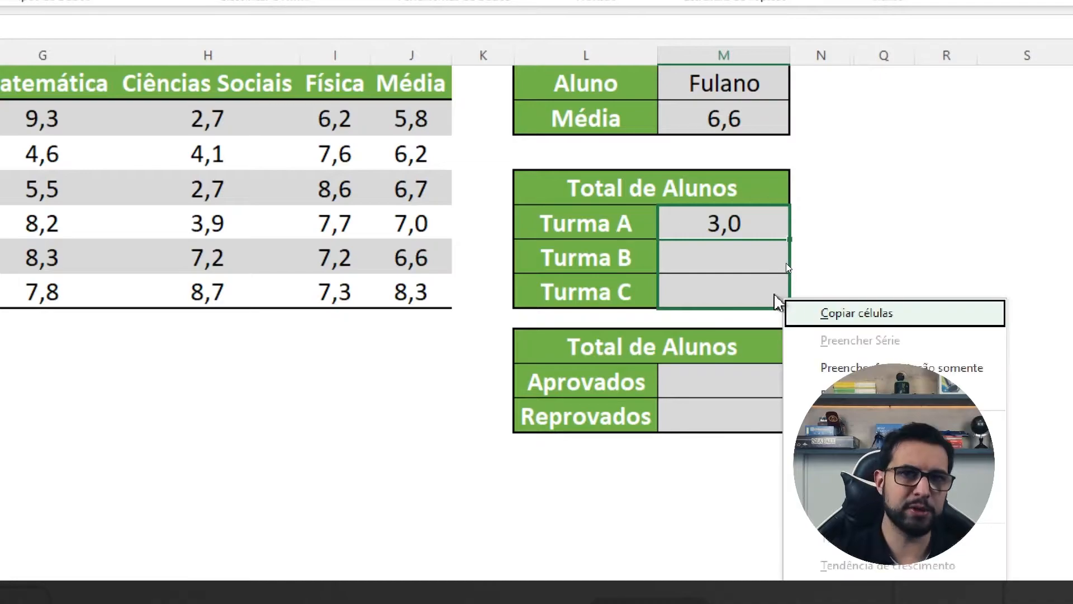
{"action": "left_click", "coordinate": [842, 319]}
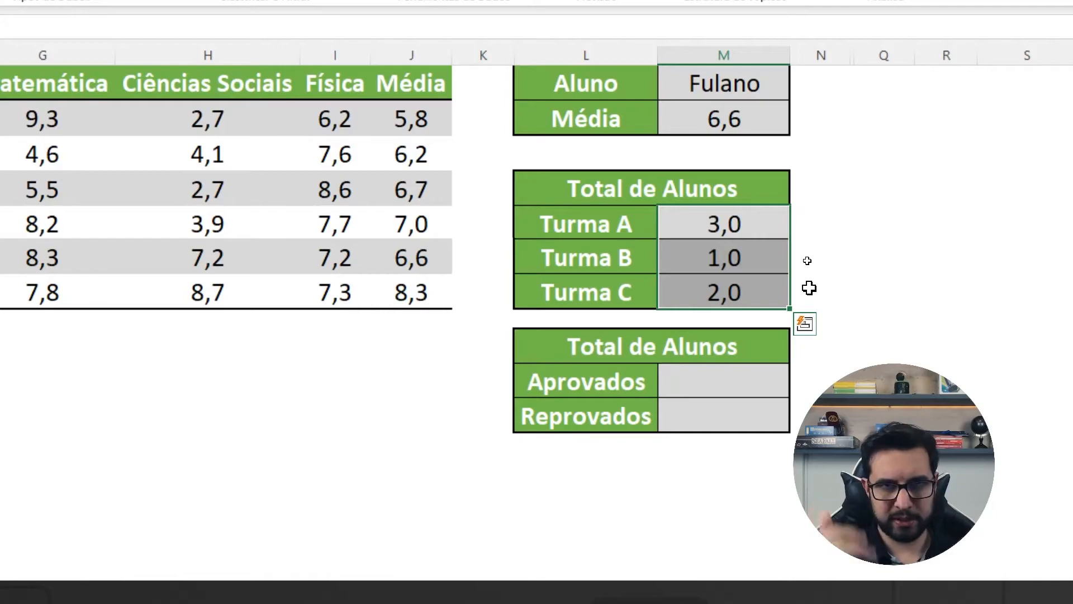
Step: Check the range and criterion references of the CONT.SE formulas in the Turma A, Turma B and Turma C cells
{"action": "left_click", "coordinate": [760, 248]}
{"action": "key", "text": "F2"}
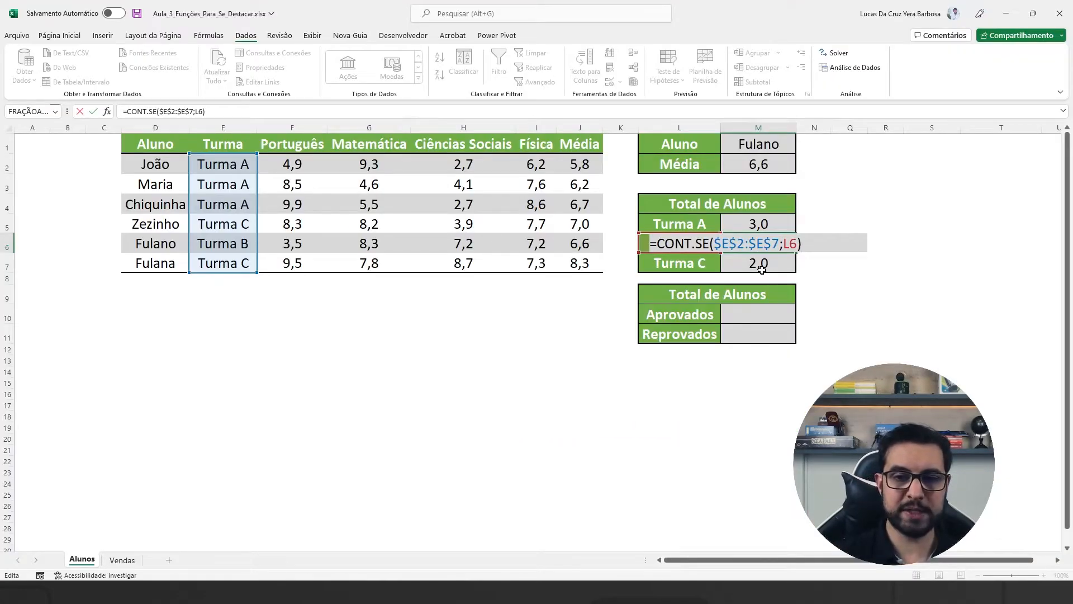
{"action": "key", "text": "Return"}
{"action": "key", "text": "F2"}
{"action": "key", "text": "Escape"}
{"action": "key", "text": "Up"}
{"action": "key", "text": "Up"}
{"action": "key", "text": "F2"}
{"action": "key", "text": "Escape"}
{"action": "double_click", "coordinate": [756, 244]}
{"action": "key", "text": "Escape"}
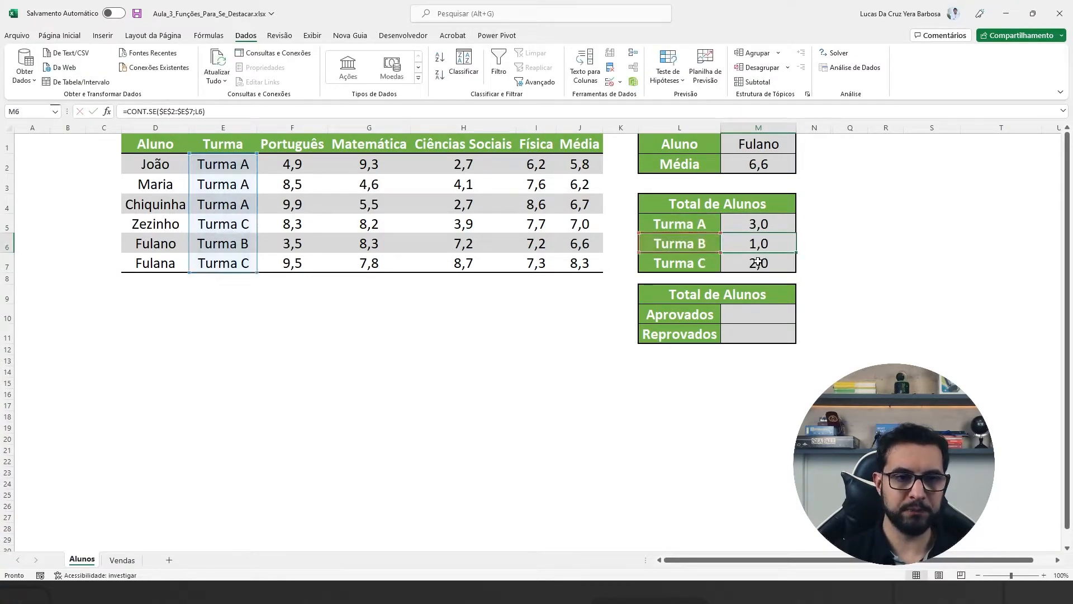
{"action": "double_click", "coordinate": [758, 263]}
{"action": "key", "text": "Escape"}
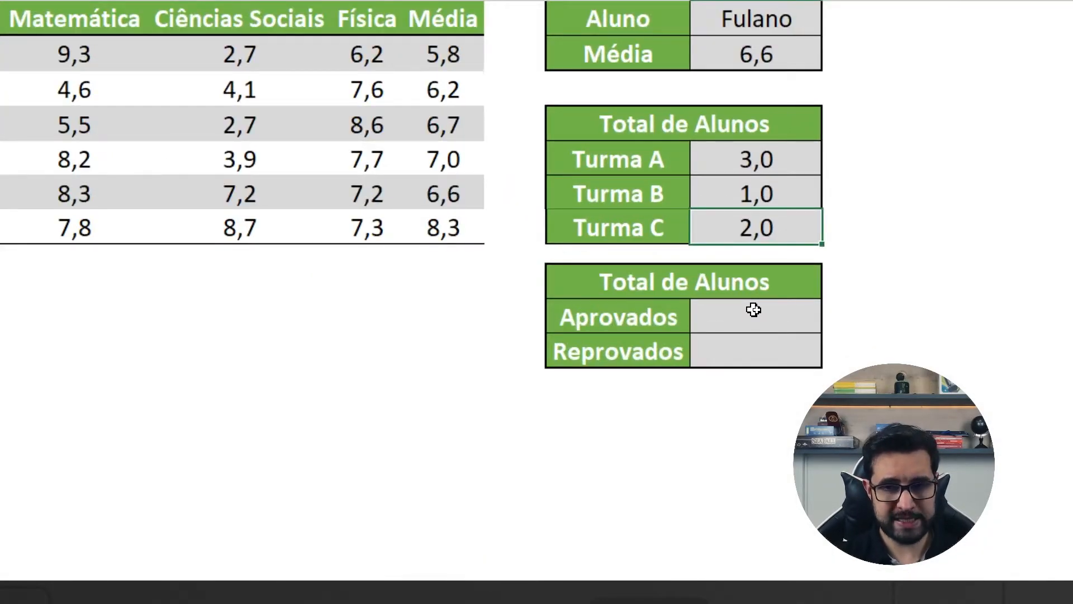
Step: Enter =CONT.SE(J2:J7;">=7") in the Aprovados cell M10 to count the averages of at least 7
{"action": "left_click", "coordinate": [758, 314]}
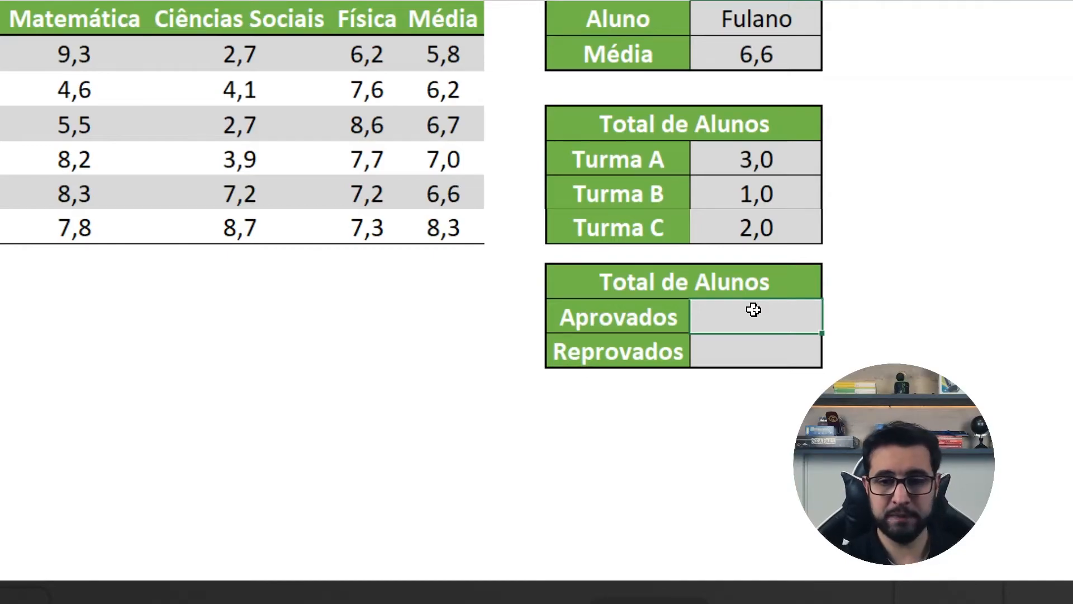
{"action": "type", "text": "=CONT.SE"}
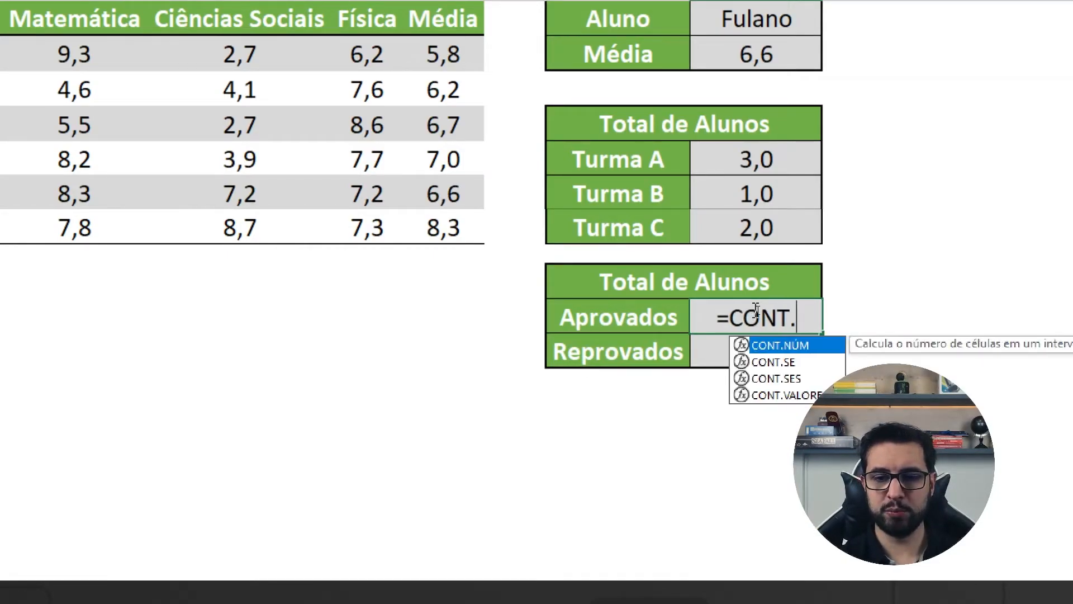
{"action": "type", "text": "("}
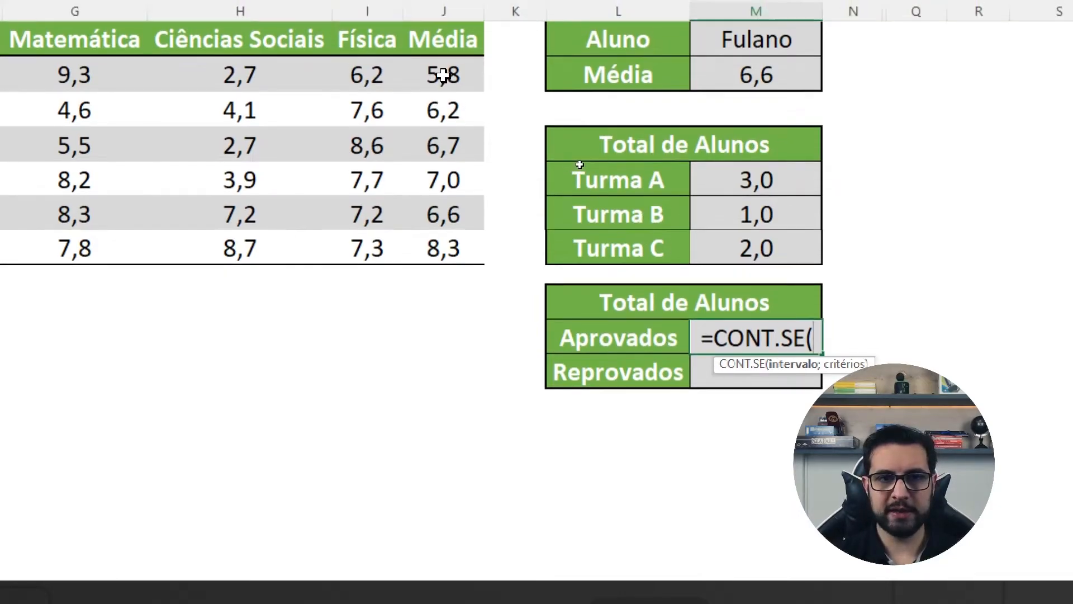
{"action": "left_click", "coordinate": [443, 54]}
{"action": "left_click_drag", "start_coordinate": [442, 75], "coordinate": [427, 239]}
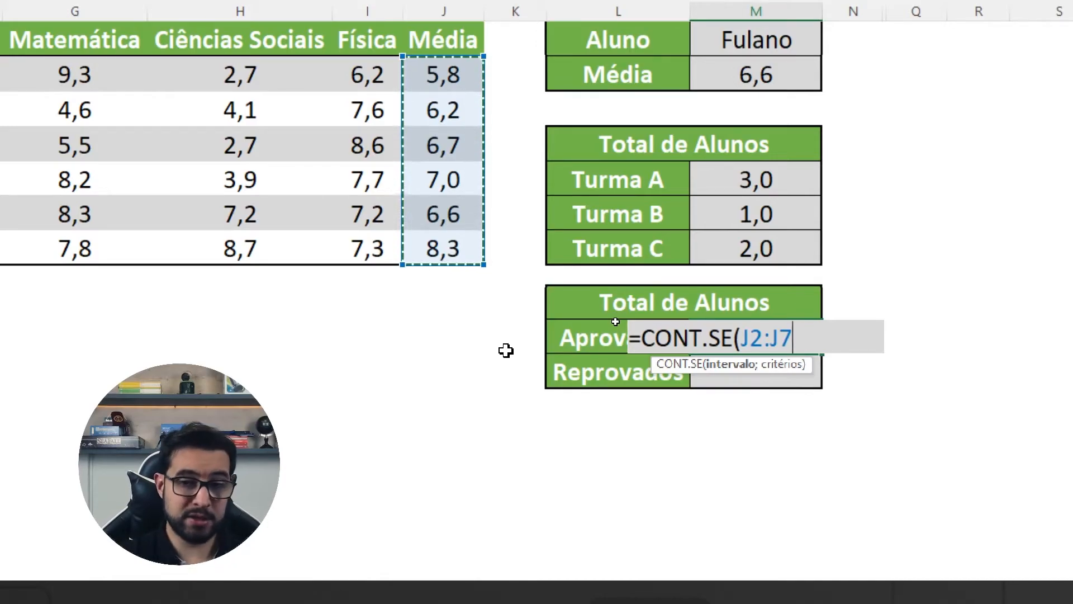
{"action": "type", "text": ";"}
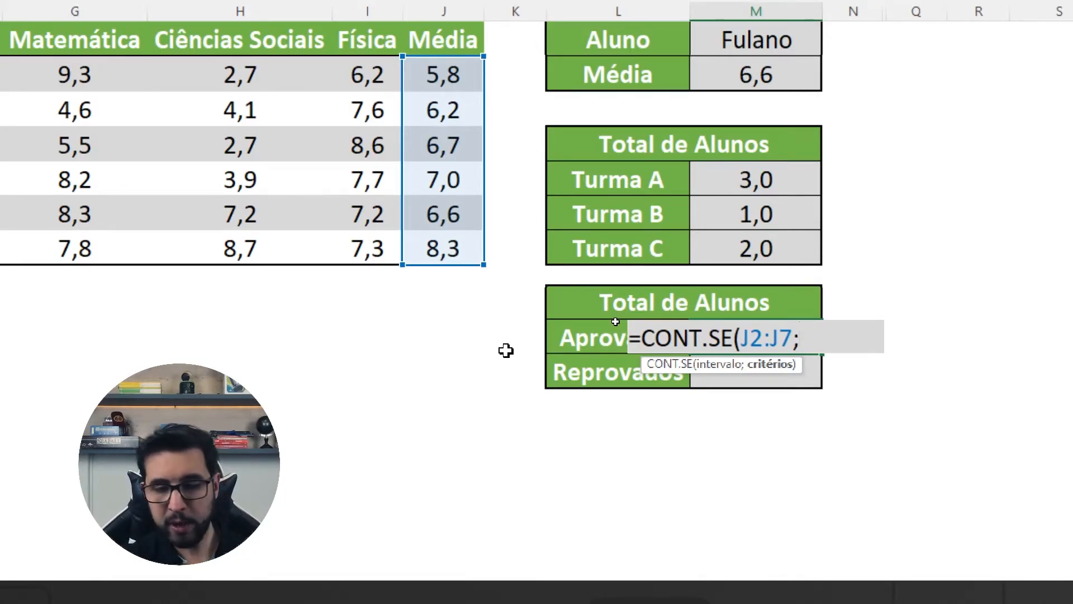
{"action": "type", "text": "\""}
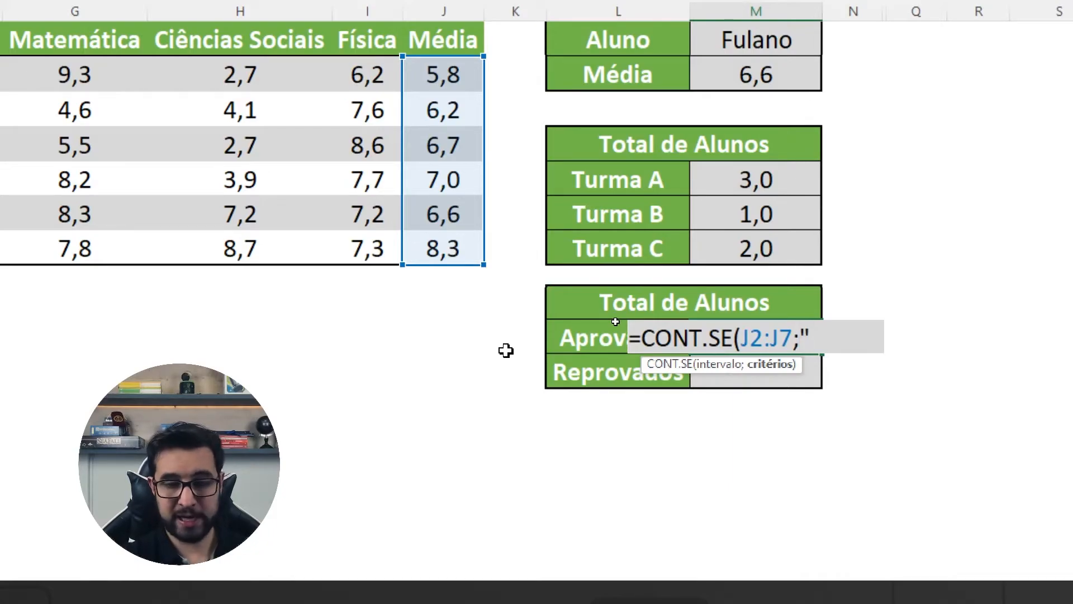
{"action": "type", "text": ">="}
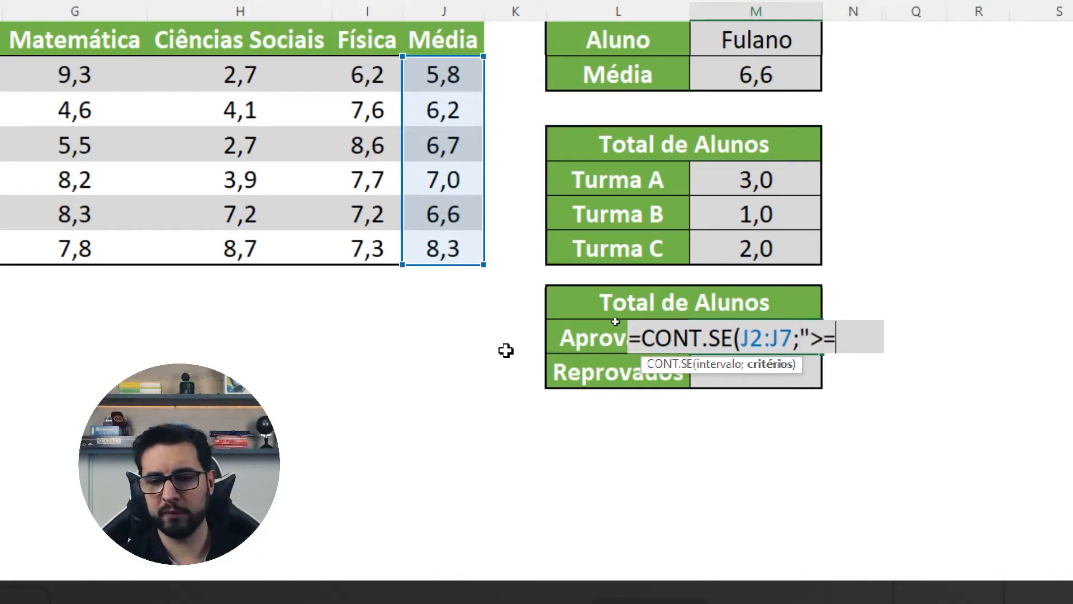
{"action": "type", "text": "7"}
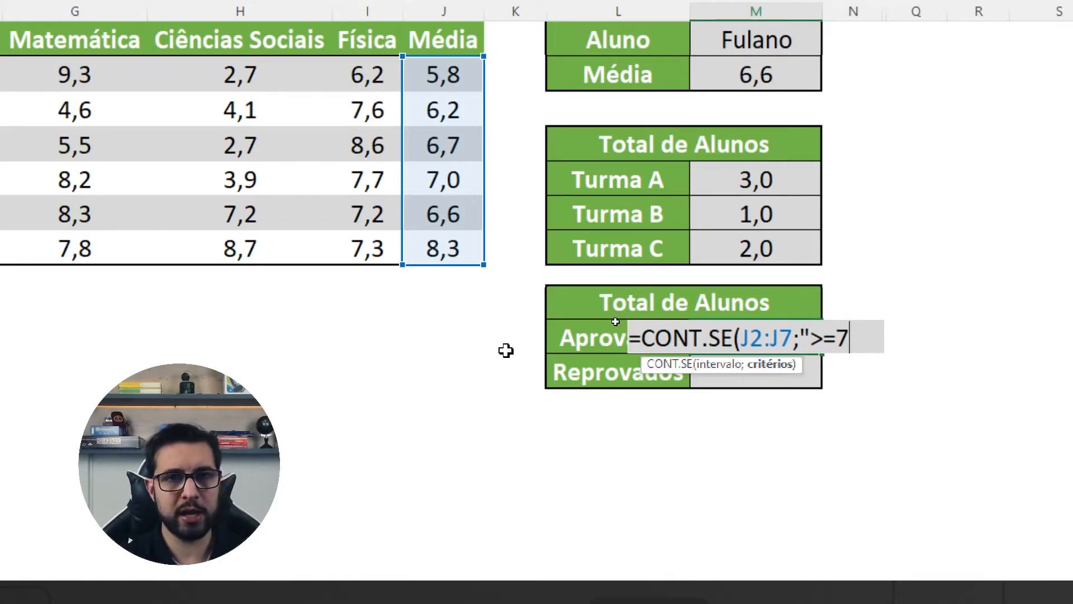
{"action": "type", "text": "\")"}
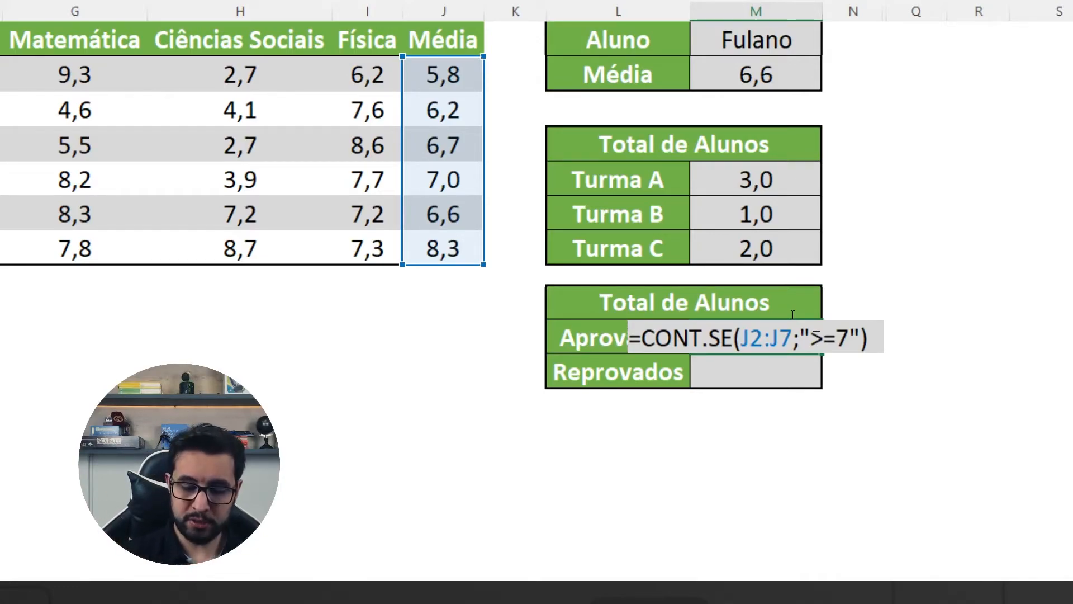
{"action": "key", "text": "Return"}
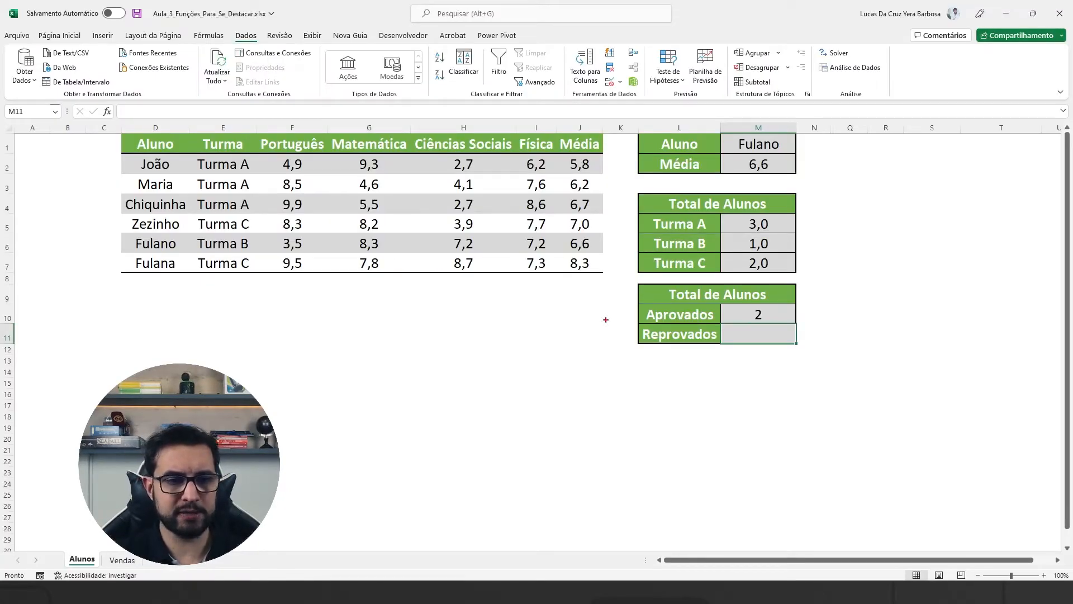
Step: Mark the student rows averaging at least 7, cross out the averages below 7, and clear the on-screen drawings
{"action": "left_click_drag", "start_coordinate": [599, 216], "coordinate": [647, 205]}
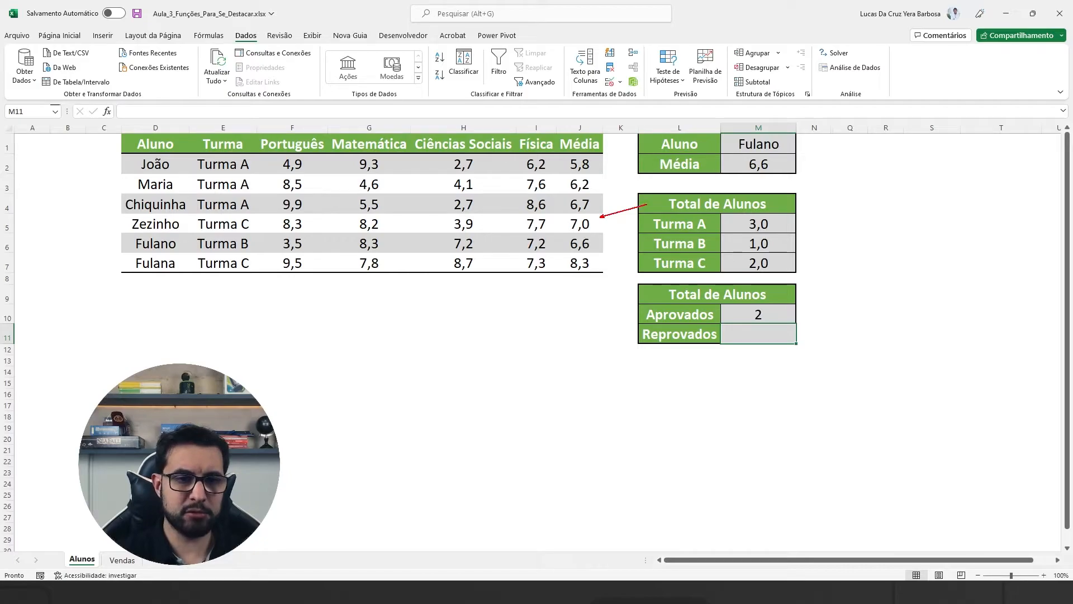
{"action": "mouse_move", "coordinate": [114, 212]}
{"action": "left_mouse_down"}
{"action": "mouse_move", "coordinate": [603, 231]}
{"action": "mouse_move", "coordinate": [642, 250]}
{"action": "left_mouse_up"}
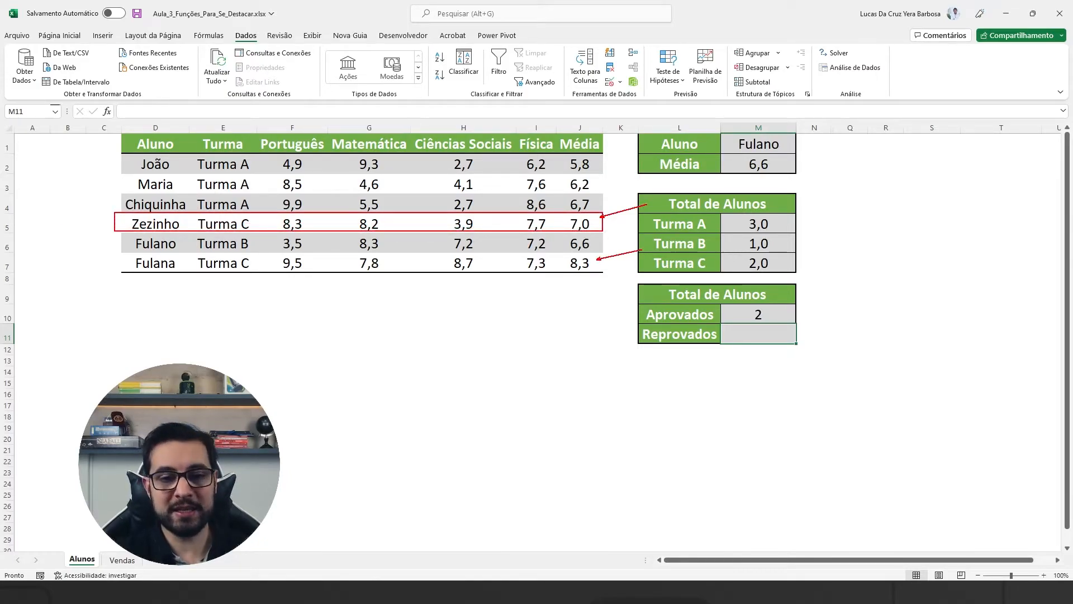
{"action": "left_click_drag", "start_coordinate": [113, 252], "coordinate": [603, 278]}
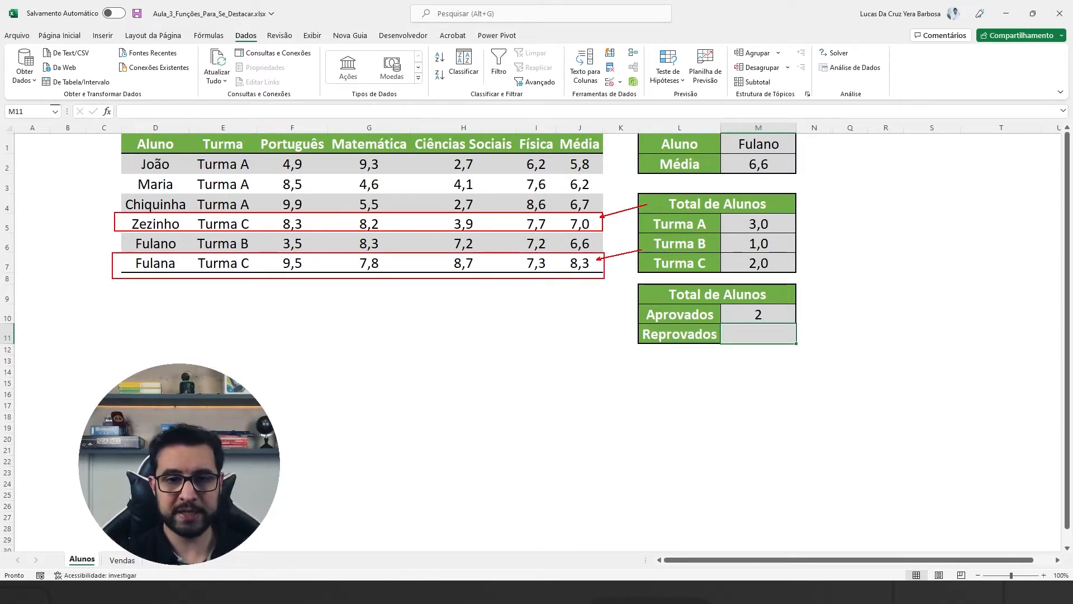
{"action": "left_click_drag", "start_coordinate": [594, 158], "coordinate": [561, 206]}
{"action": "mouse_move", "coordinate": [570, 153]}
{"action": "left_mouse_down"}
{"action": "mouse_move", "coordinate": [593, 204]}
{"action": "mouse_move", "coordinate": [588, 249]}
{"action": "left_mouse_up"}
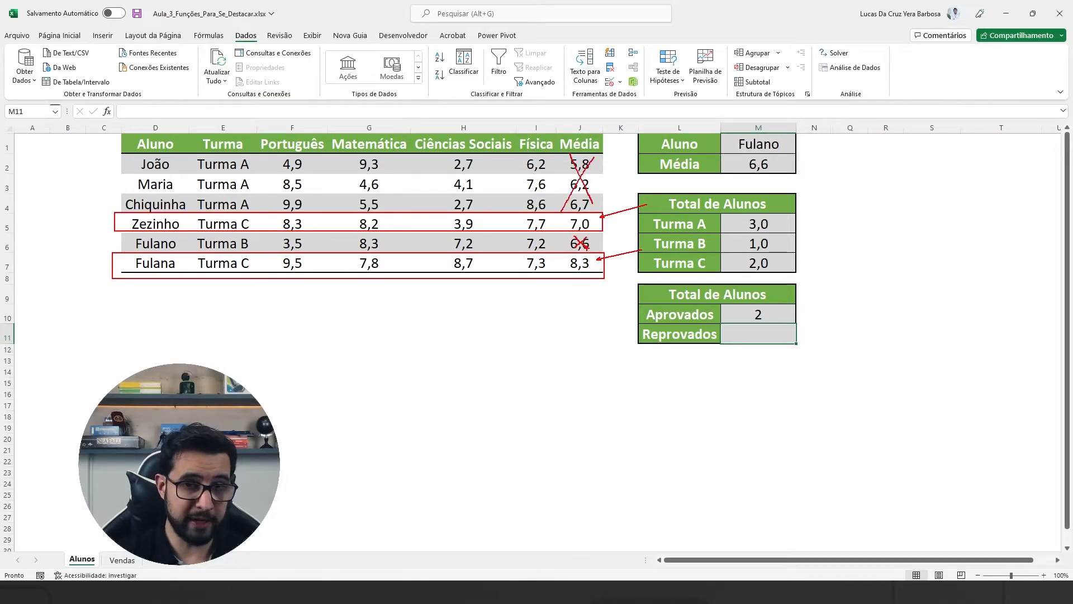
{"action": "key", "text": "Escape"}
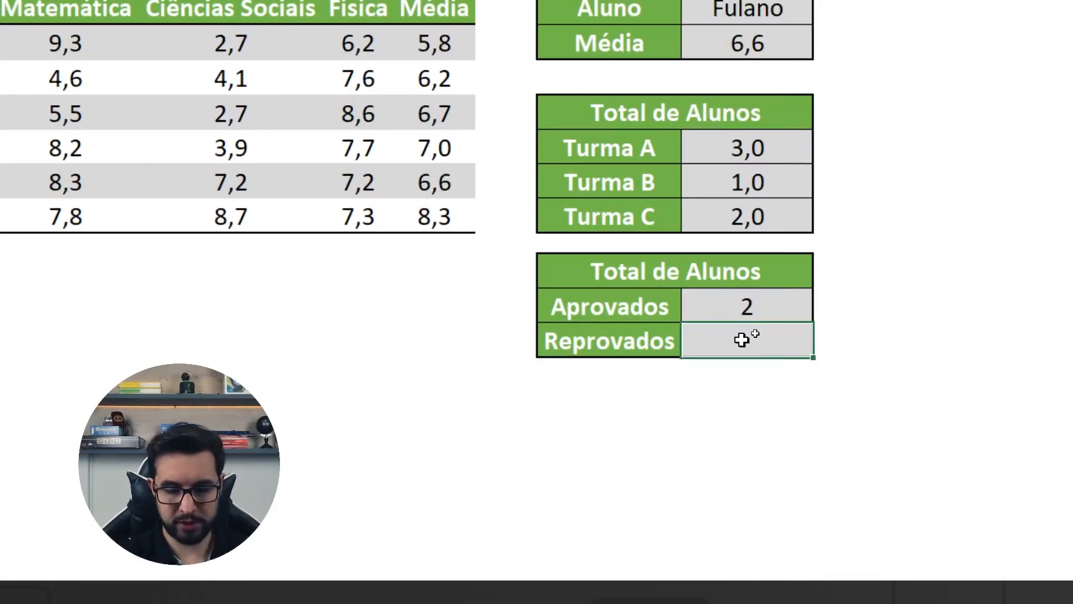
Step: Enter =CONT.SE(J2:J7;"<7") in the Reprovados cell M11 to count the averages below 7
{"action": "type", "text": "=CONT."}
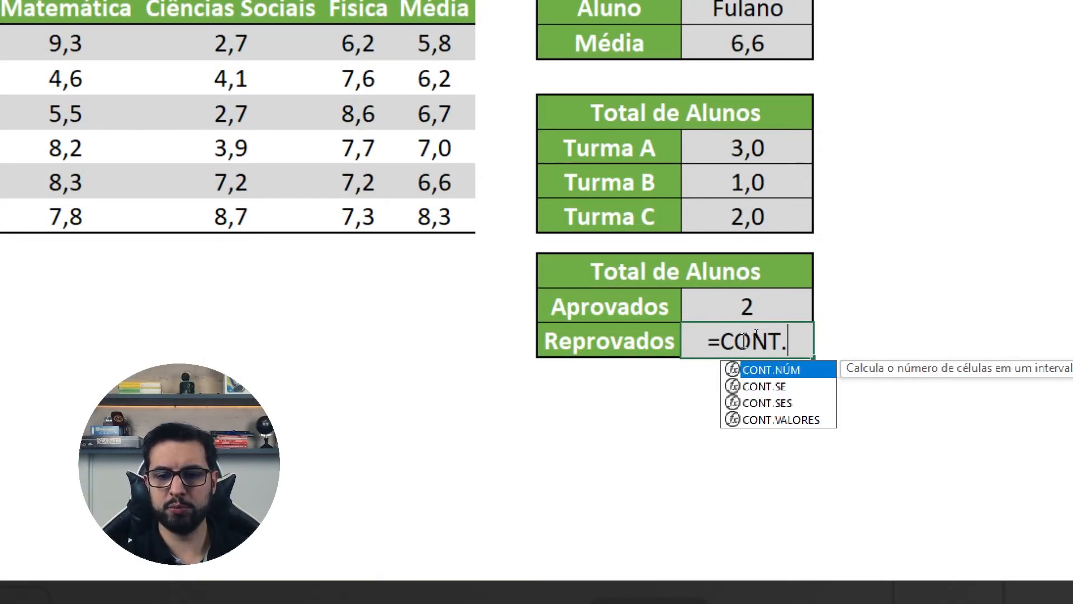
{"action": "type", "text": "SE("}
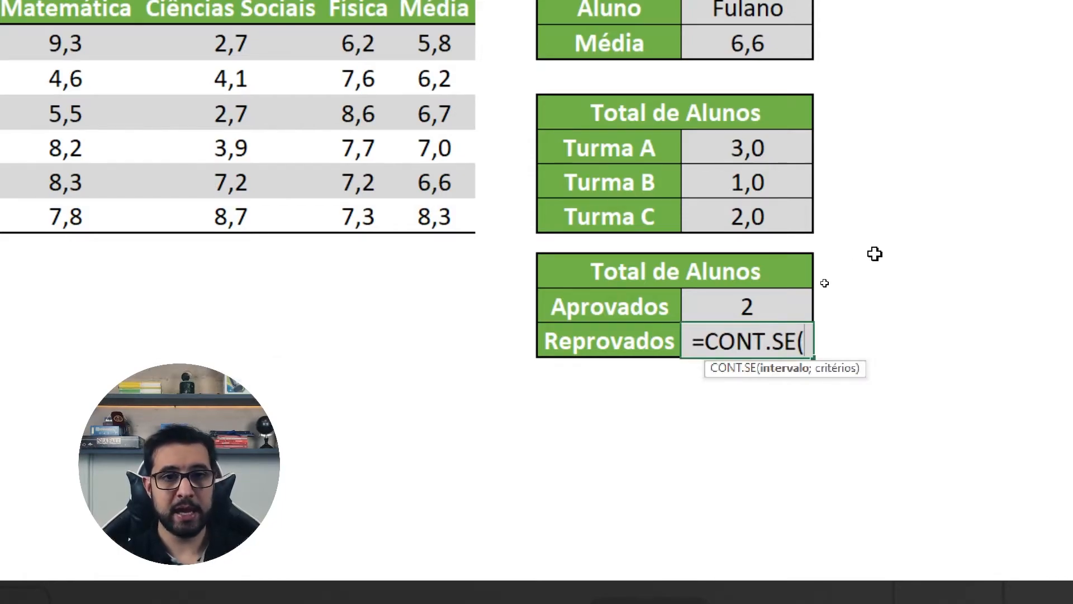
{"action": "scroll", "coordinate": [451, 76], "scroll_direction": "up", "scroll_amount": 1}
{"action": "scroll", "coordinate": [451, 75], "scroll_direction": "up", "scroll_amount": 1}
{"action": "left_click_drag", "start_coordinate": [449, 74], "coordinate": [447, 243]}
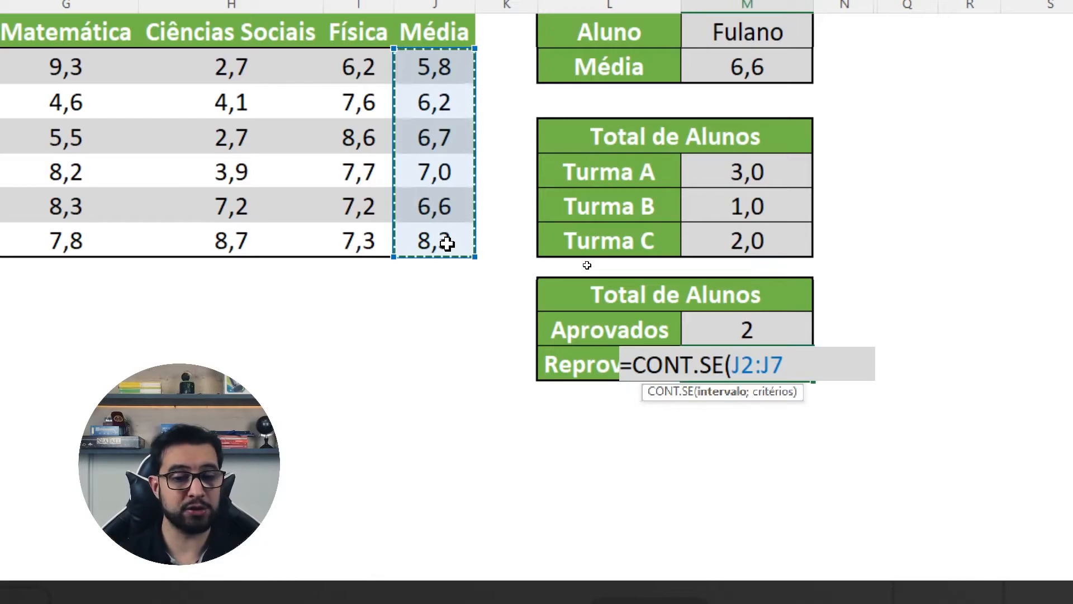
{"action": "type", "text": ";"}
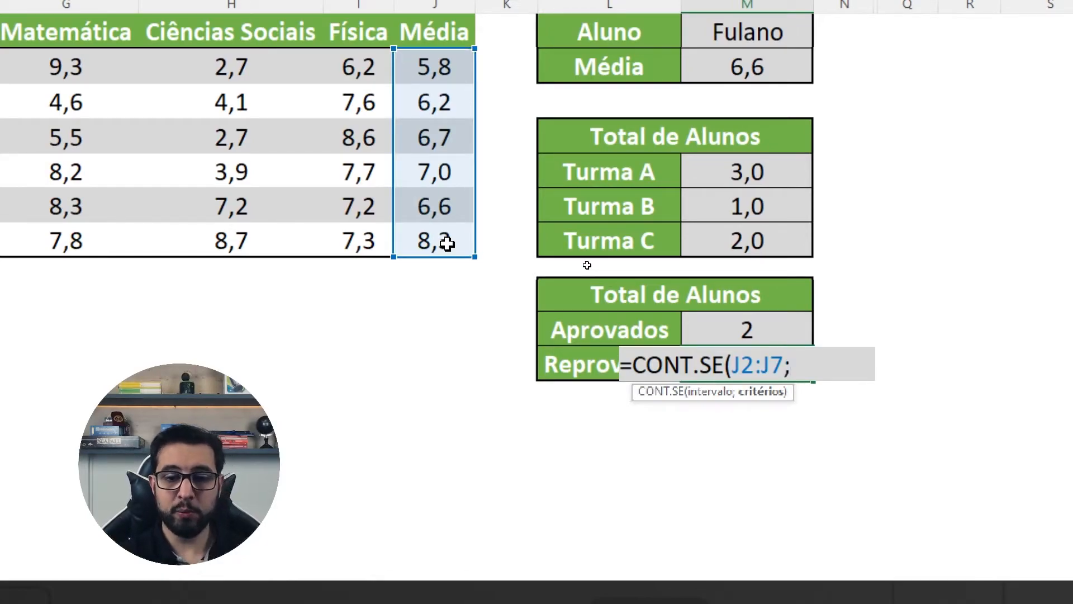
{"action": "type", "text": "\""}
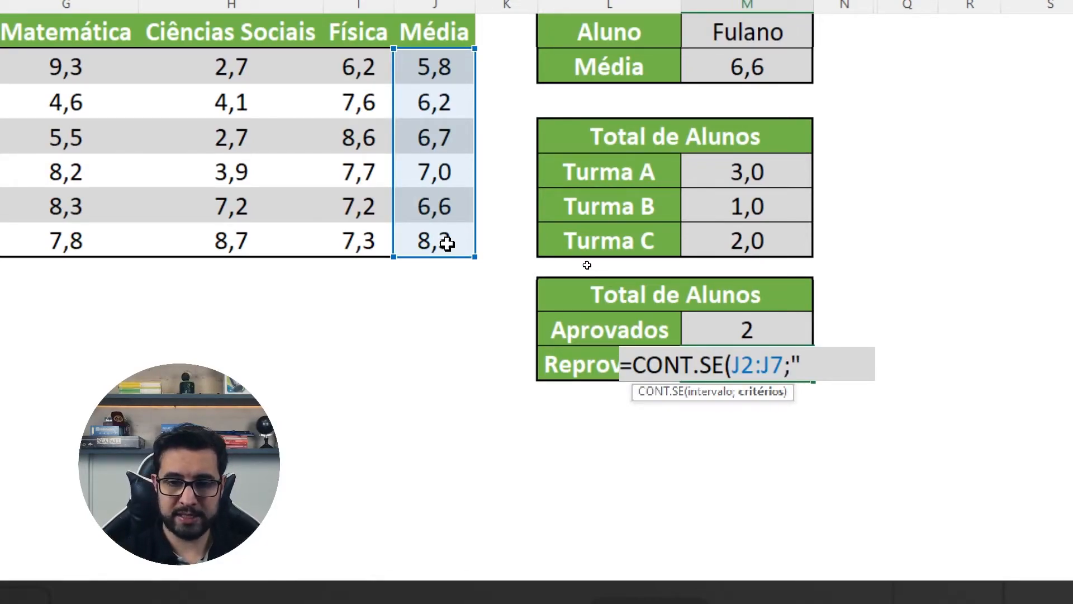
{"action": "type", "text": "<7\")"}
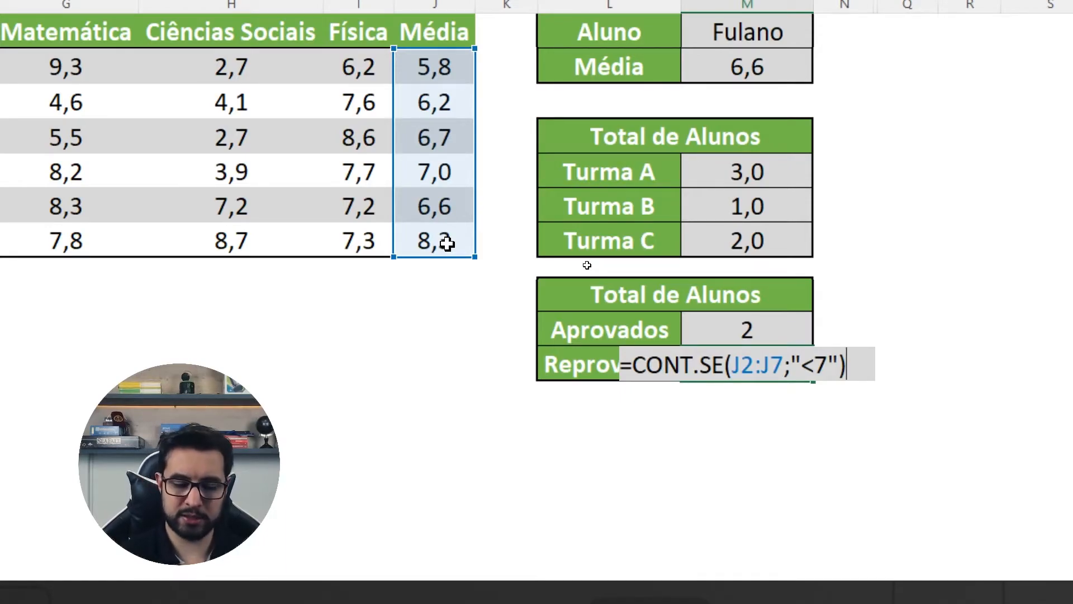
{"action": "key", "text": "Return"}
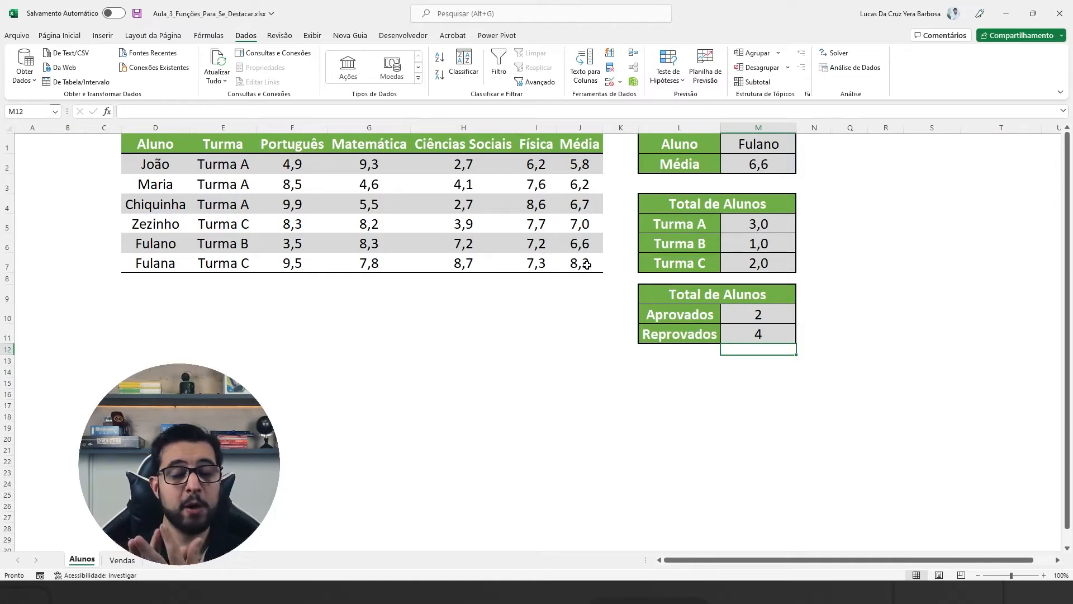
Step: Go to the Vendas sheet, point out the total sales and city cells, outline the Curitiba row, and clear the drawings
{"action": "left_click", "coordinate": [131, 562]}
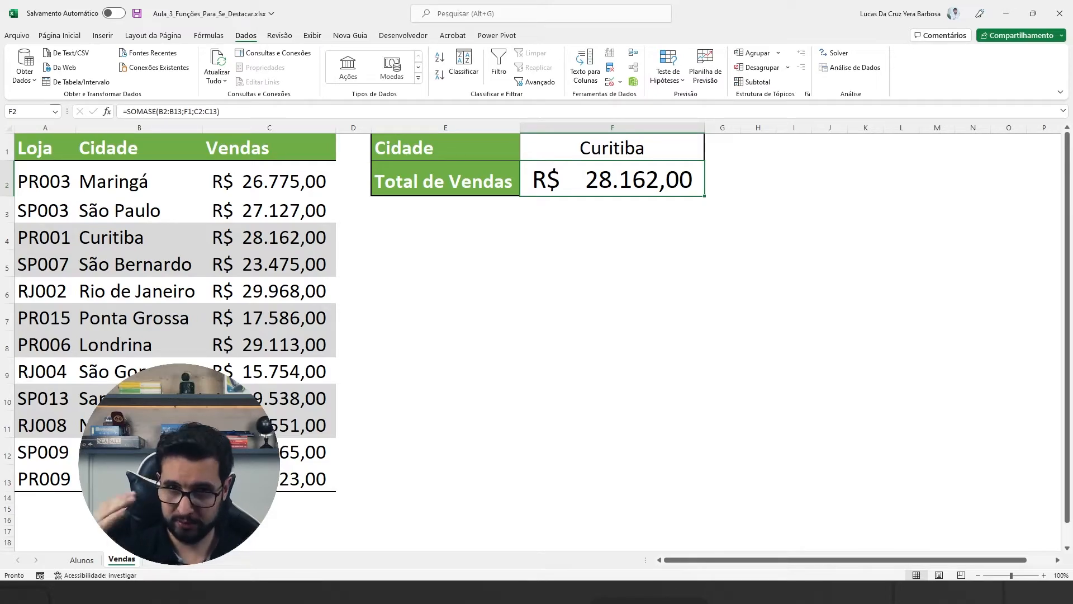
{"action": "left_click", "coordinate": [83, 561]}
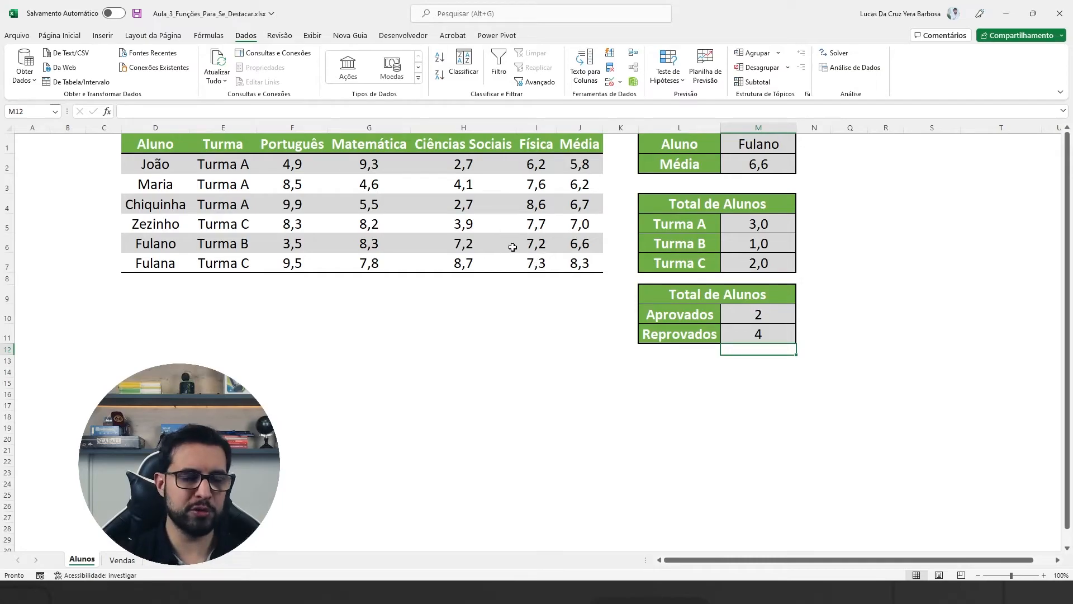
{"action": "left_click", "coordinate": [115, 562]}
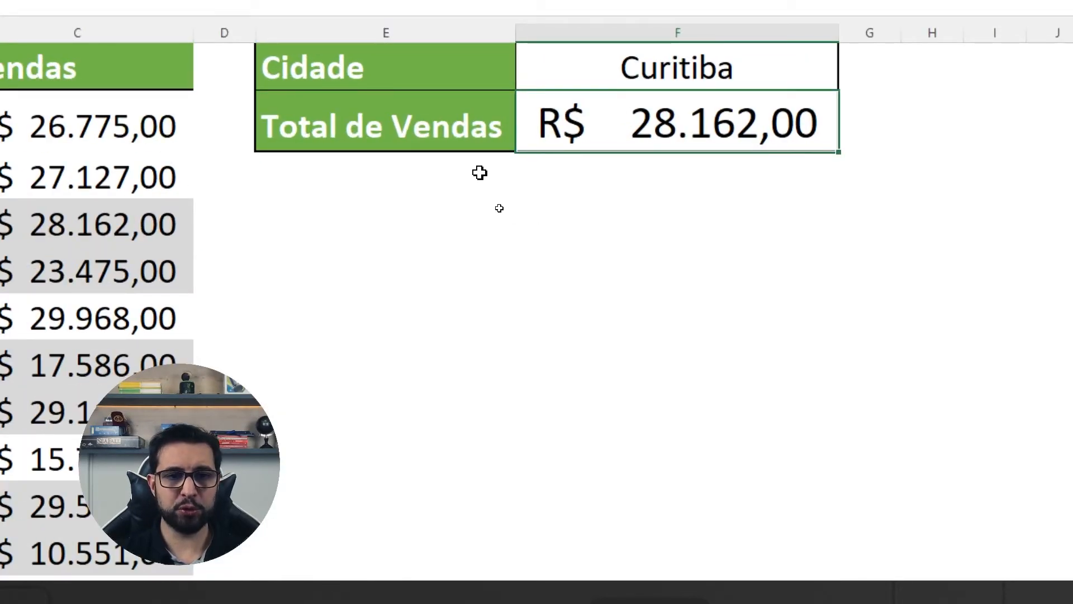
{"action": "left_click_drag", "start_coordinate": [513, 140], "coordinate": [451, 191]}
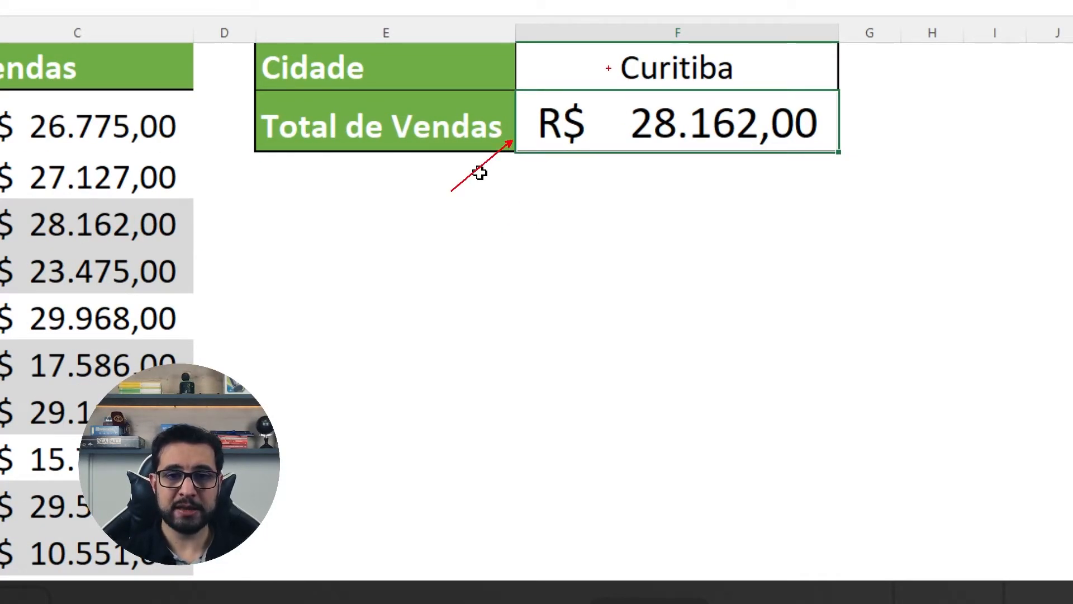
{"action": "left_click_drag", "start_coordinate": [614, 65], "coordinate": [540, 35]}
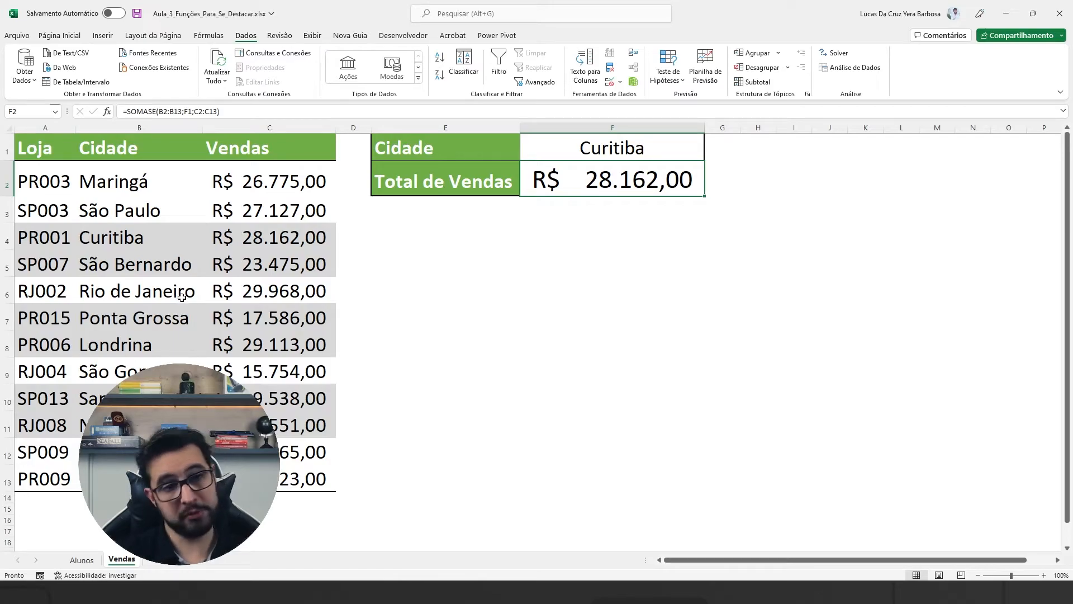
{"action": "left_click_drag", "start_coordinate": [11, 223], "coordinate": [340, 252]}
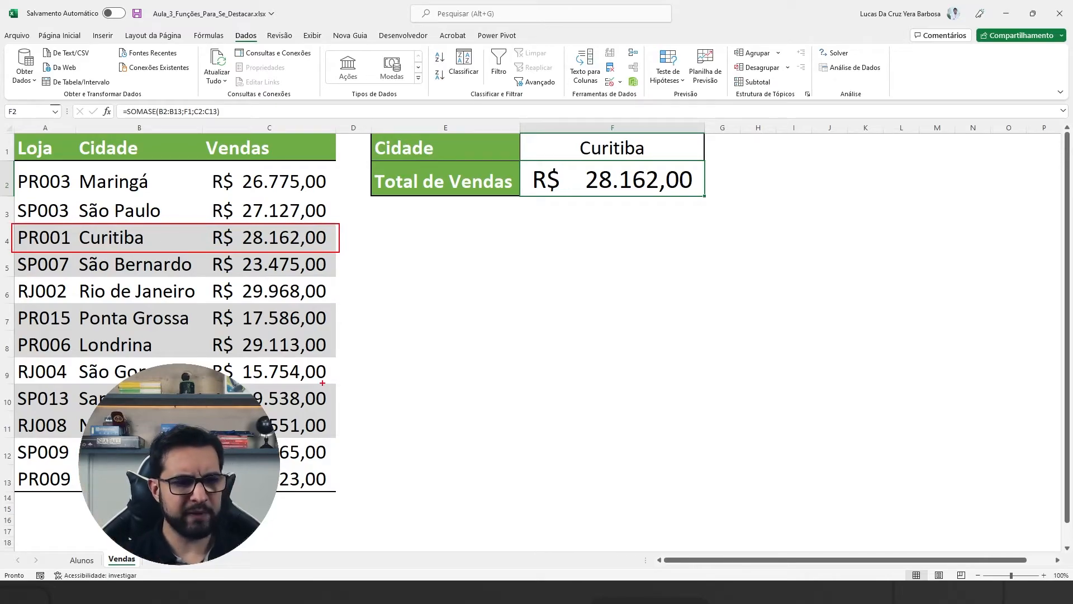
{"action": "key", "text": "Escape"}
Step: Change the city in B9 to Curitiba and the store code in A9 to PR002
{"action": "left_click", "coordinate": [139, 498]}
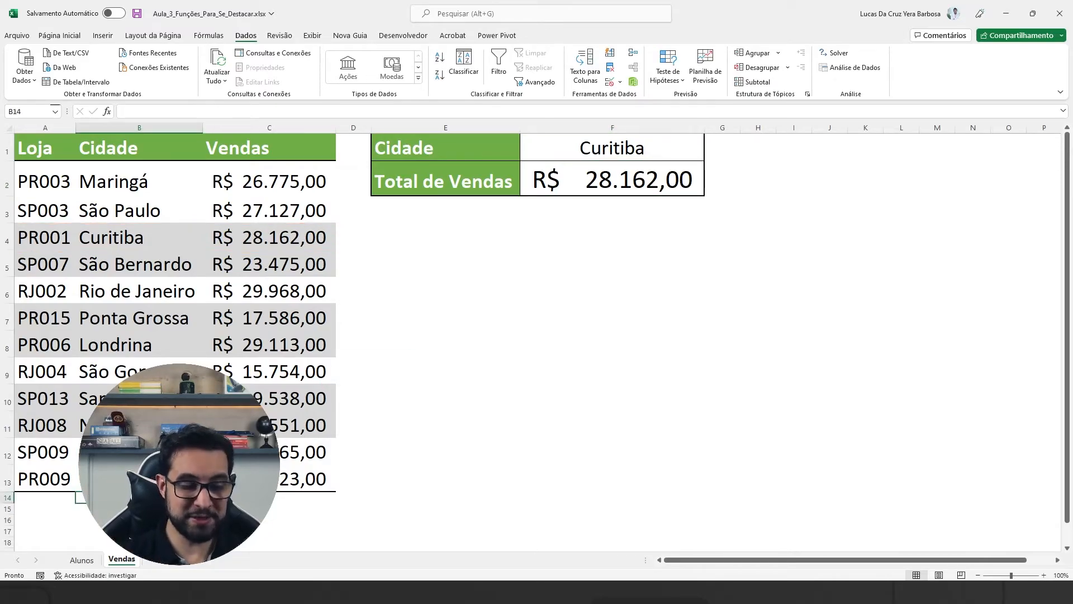
{"action": "key", "text": "Up"}
{"action": "key", "text": "Up"}
{"action": "key", "text": "Up"}
{"action": "key", "text": "Up"}
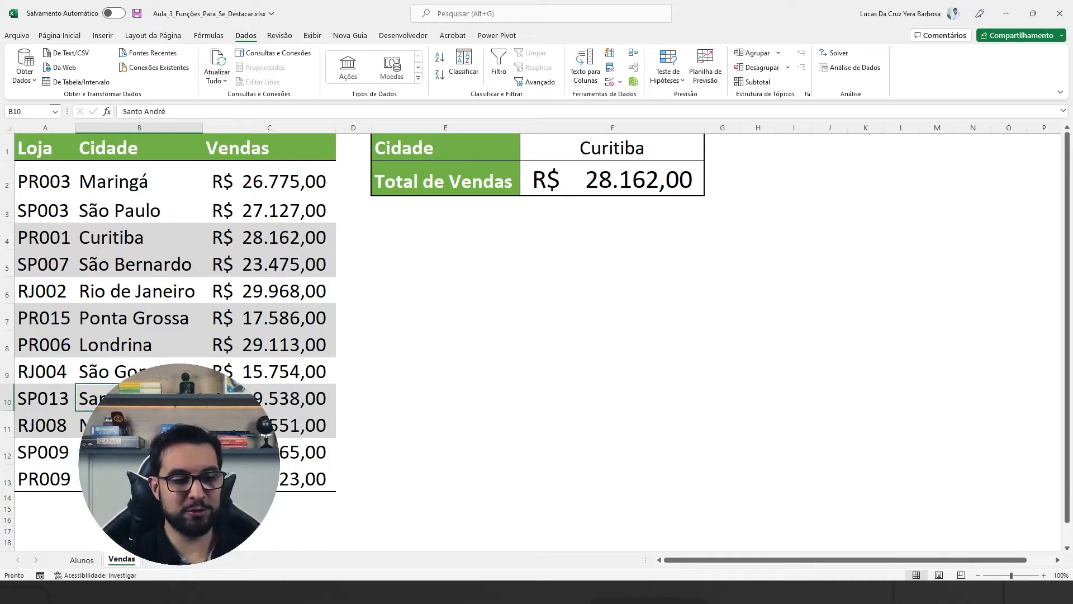
{"action": "key", "text": "Up"}
{"action": "type", "text": "c"}
{"action": "key", "text": "BackSpace"}
{"action": "key", "text": "BackSpace"}
{"action": "type", "text": "Curitiba"}
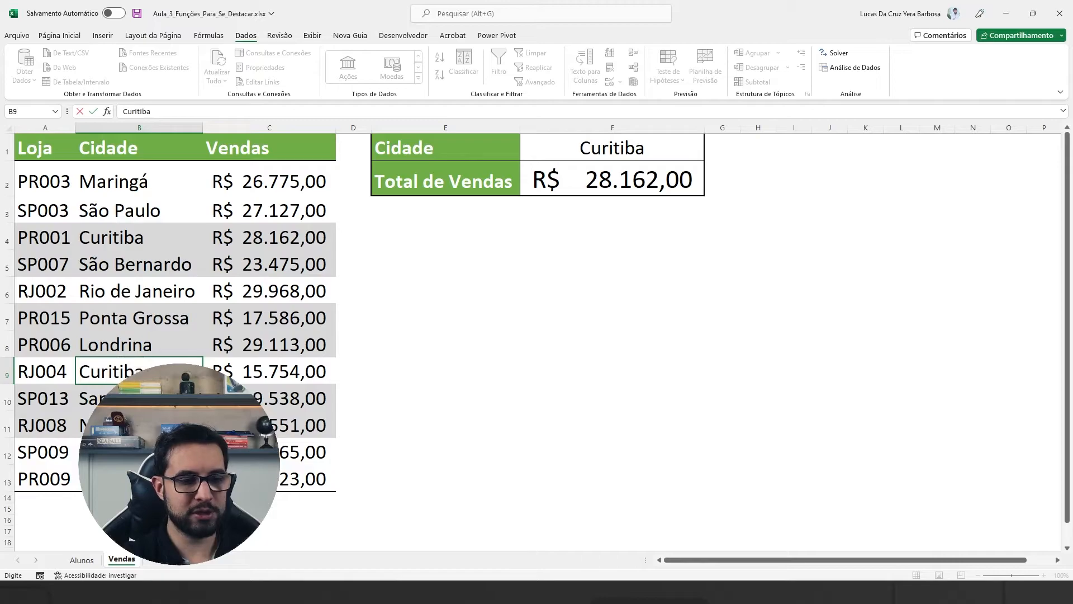
{"action": "key", "text": "Left"}
{"action": "type", "text": "PR002"}
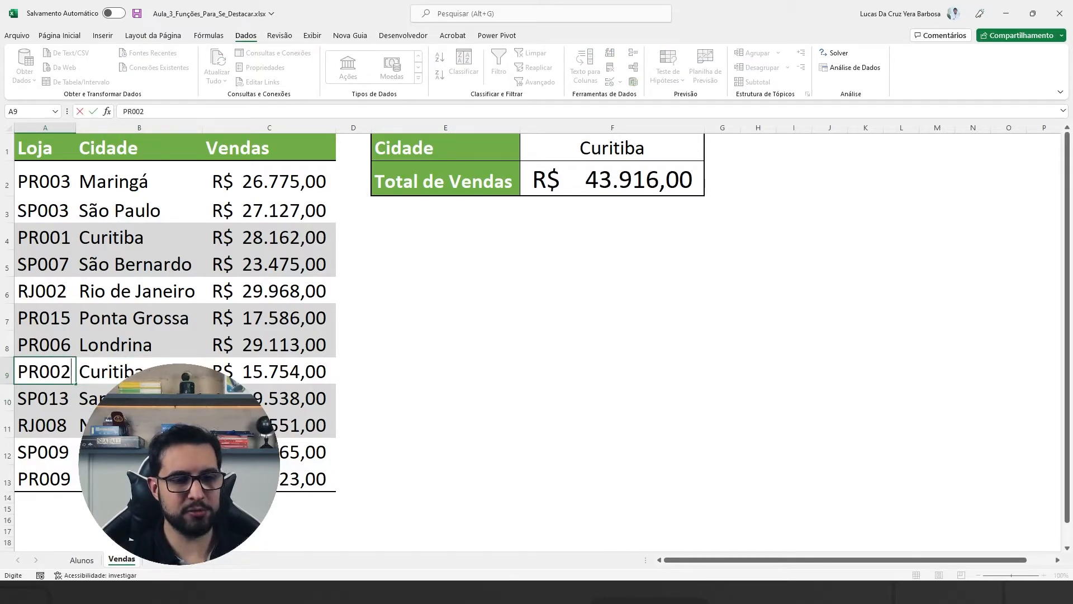
{"action": "key", "text": "Return"}
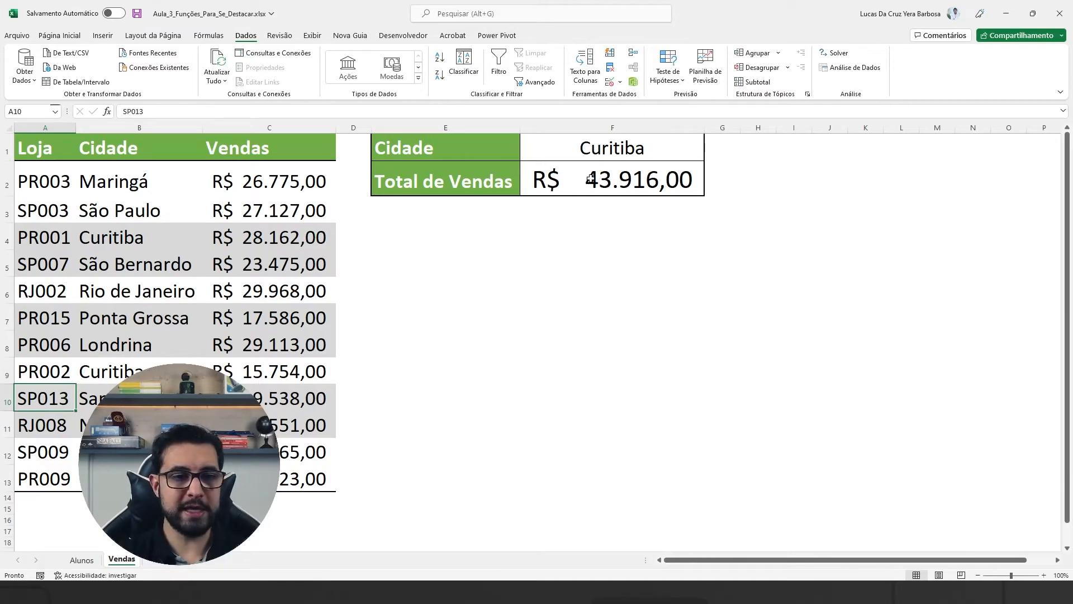
Step: Mark the Total de Vendas value with an arrow, outline both Curitiba rows, and clear the on-screen drawings
{"action": "left_click_drag", "start_coordinate": [592, 194], "coordinate": [537, 231]}
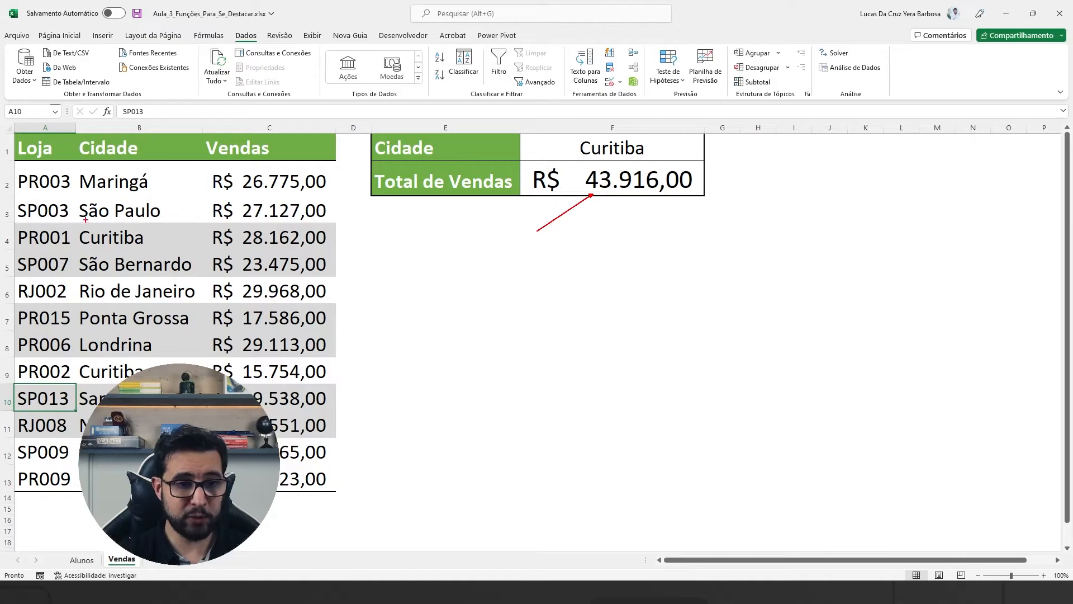
{"action": "left_click_drag", "start_coordinate": [11, 222], "coordinate": [337, 249]}
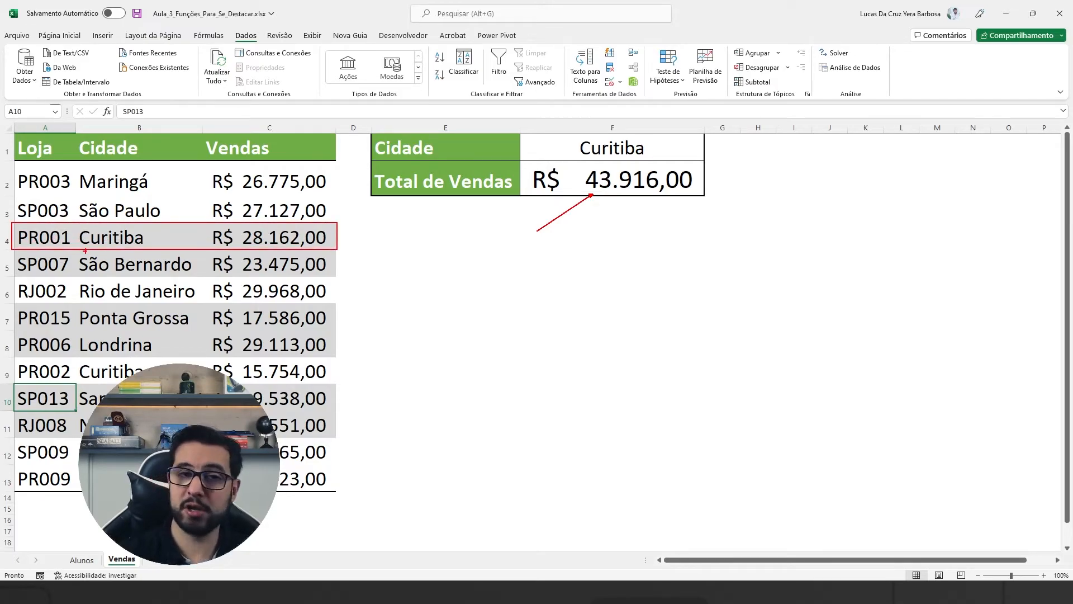
{"action": "left_click_drag", "start_coordinate": [13, 363], "coordinate": [332, 385]}
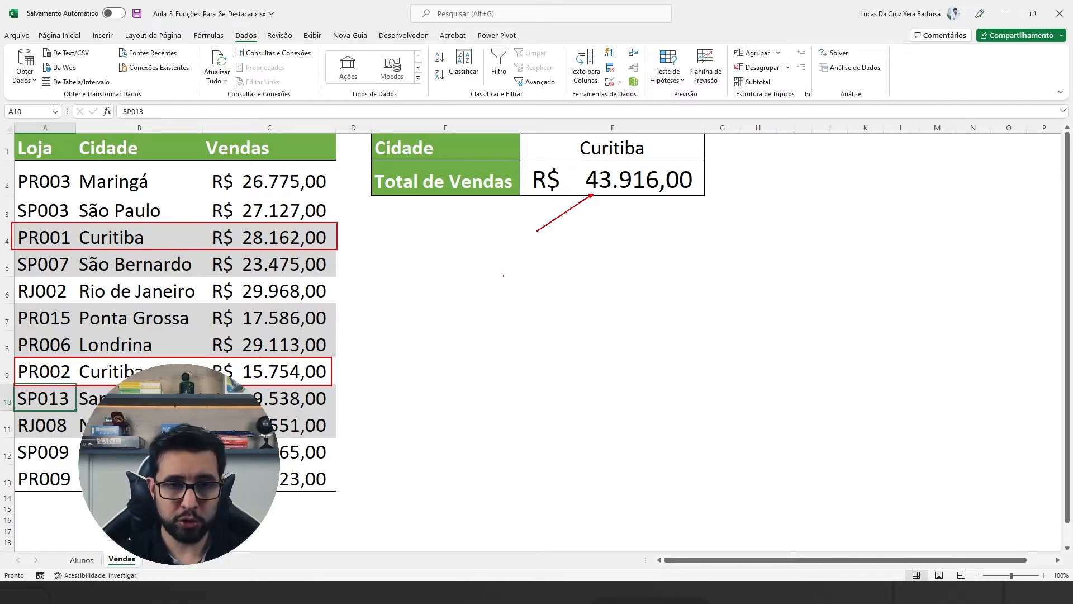
{"action": "key", "text": "Escape"}
Step: Clear the Total de Vendas cell F2 and enter =SOMASE(B2:B13;F1;C2:C13) to sum the selected city's sales
{"action": "left_click", "coordinate": [604, 178]}
{"action": "key", "text": "Delete"}
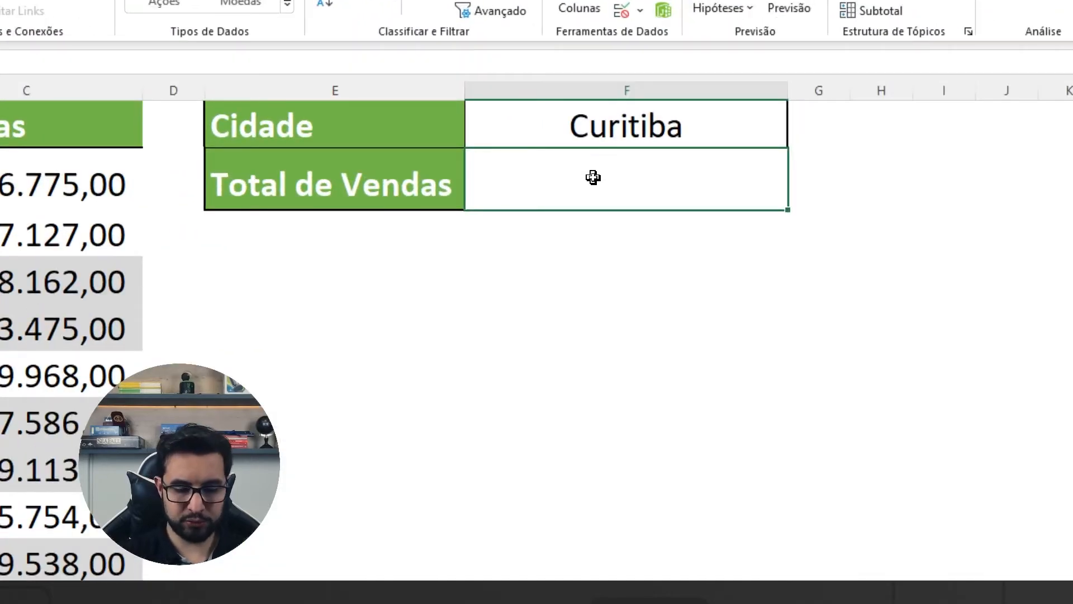
{"action": "type", "text": "=SOMASE"}
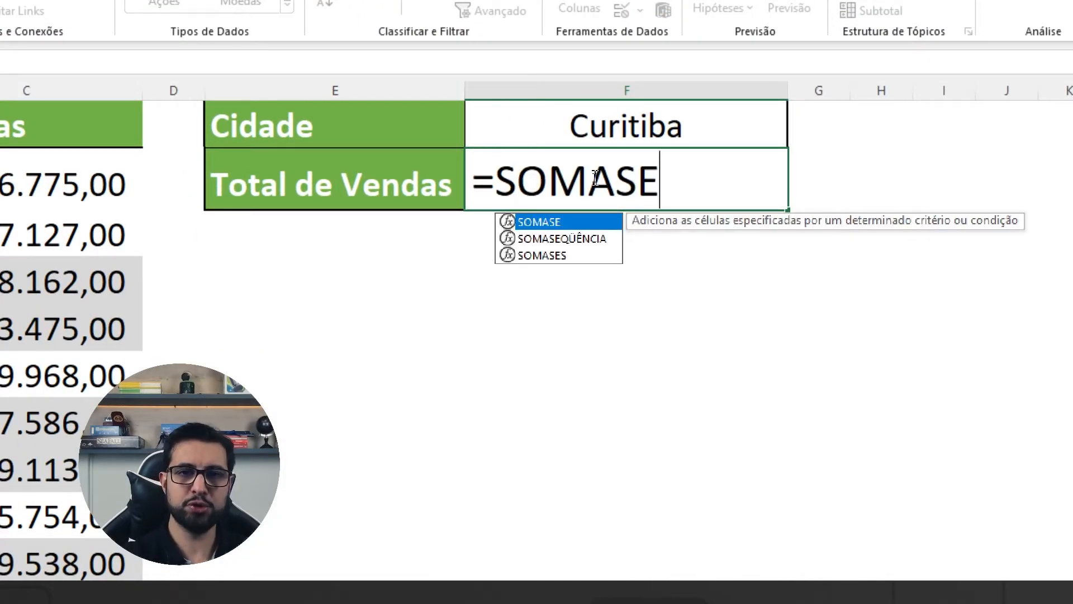
{"action": "type", "text": "("}
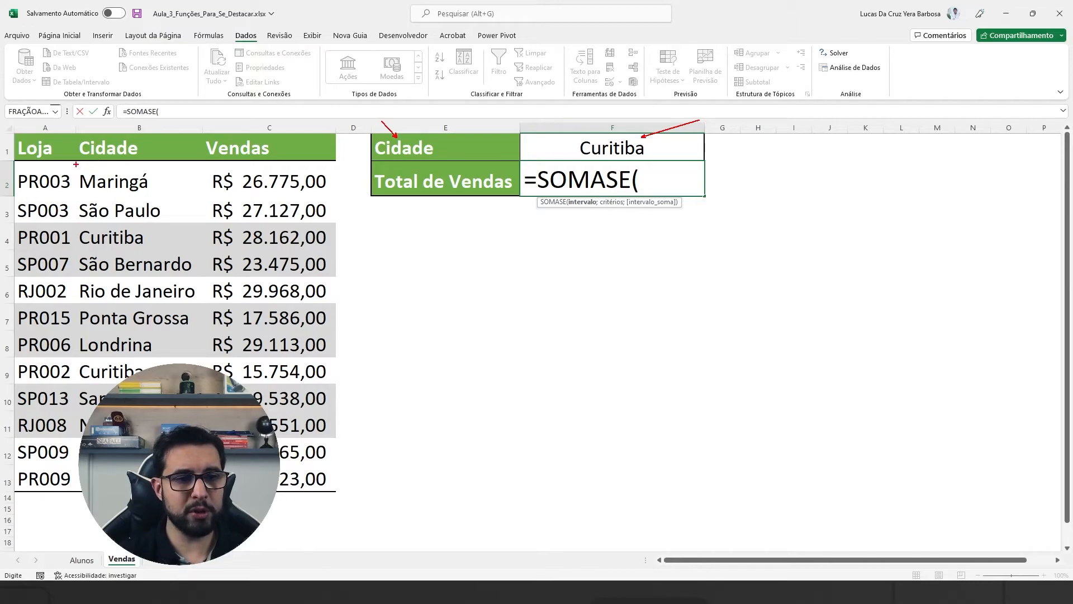
{"action": "mouse_move", "coordinate": [73, 163]}
{"action": "left_mouse_down"}
{"action": "mouse_move", "coordinate": [198, 364]}
{"action": "mouse_move", "coordinate": [212, 495]}
{"action": "left_mouse_up"}
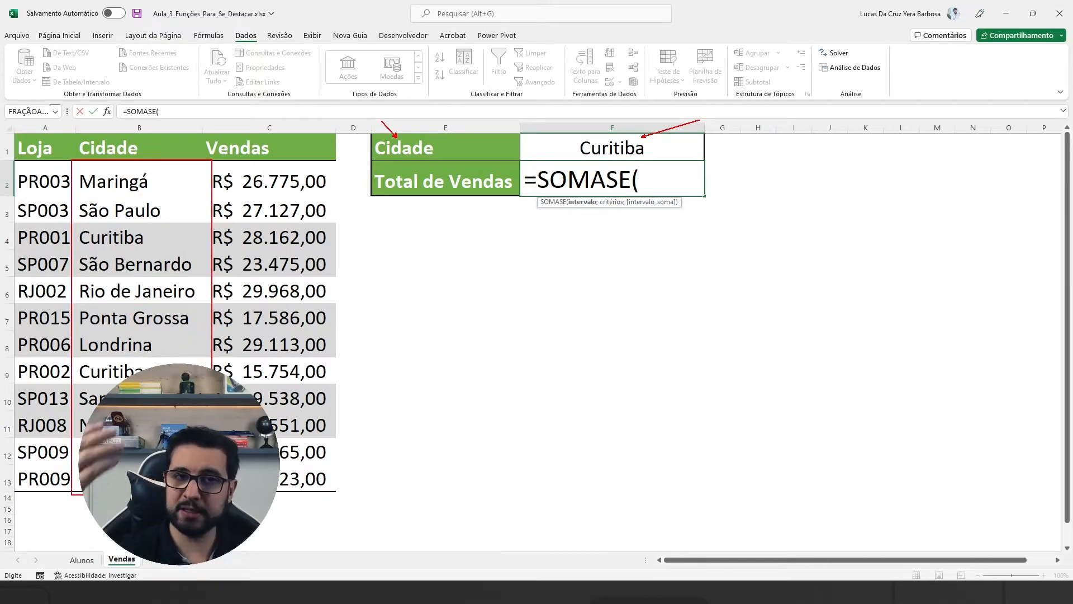
{"action": "key", "text": "Escape"}
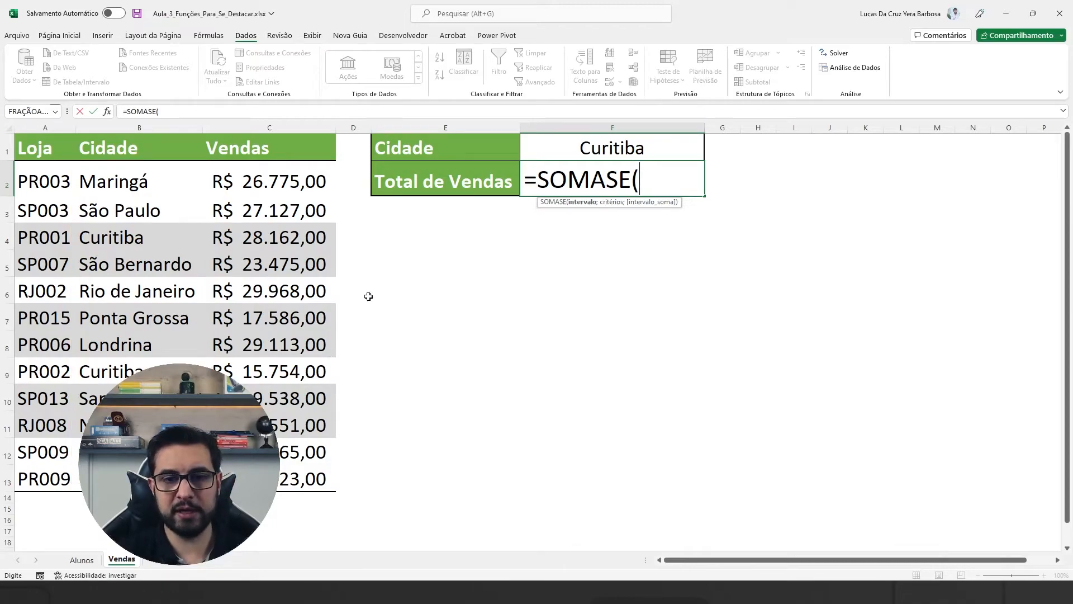
{"action": "left_click_drag", "start_coordinate": [116, 179], "coordinate": [125, 480]}
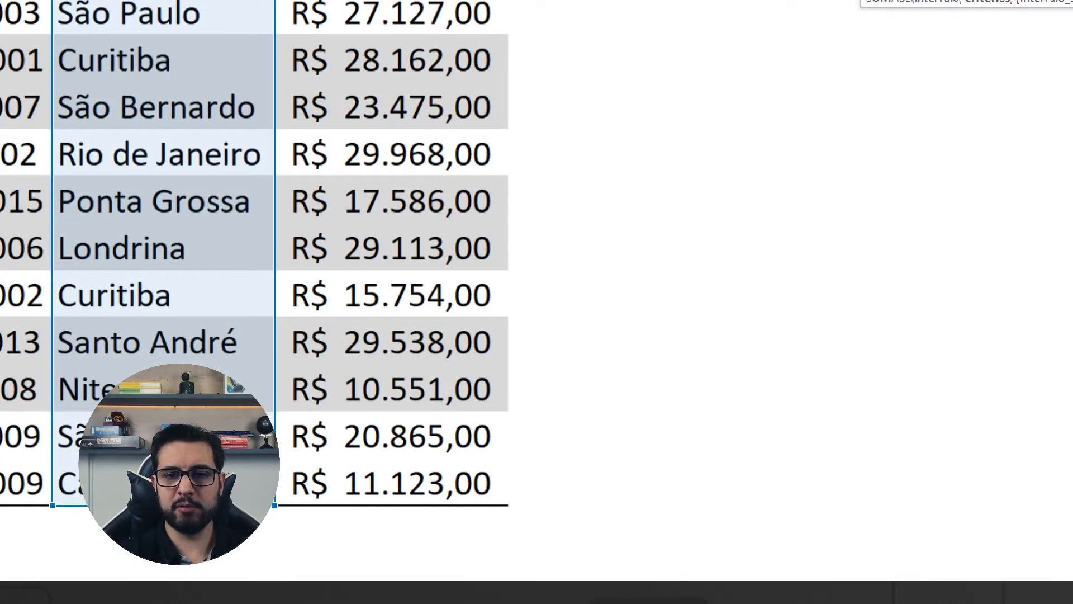
{"action": "type", "text": ";"}
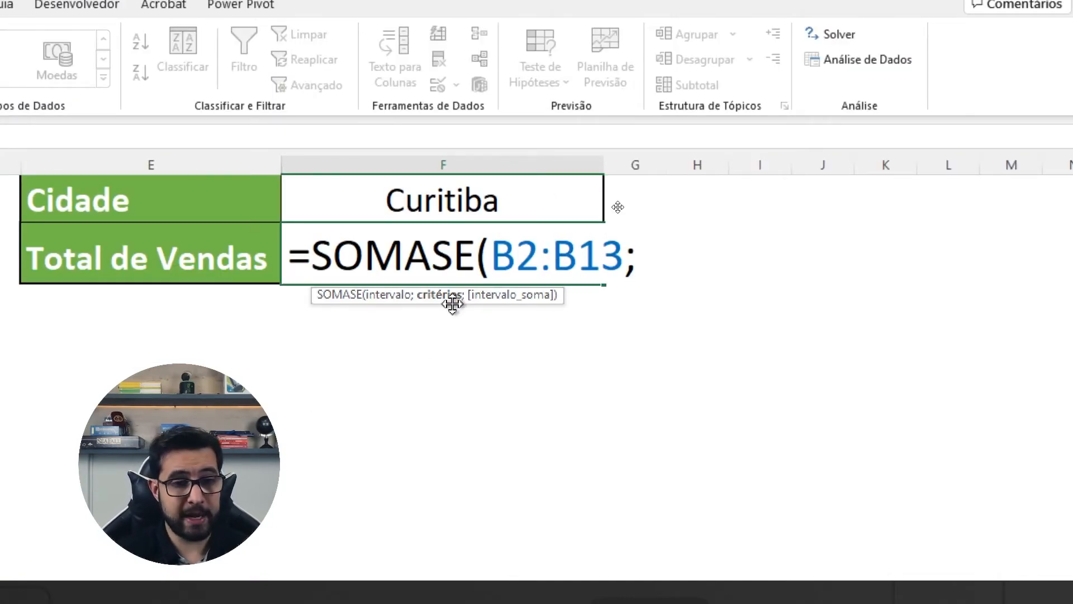
{"action": "left_click", "coordinate": [482, 197]}
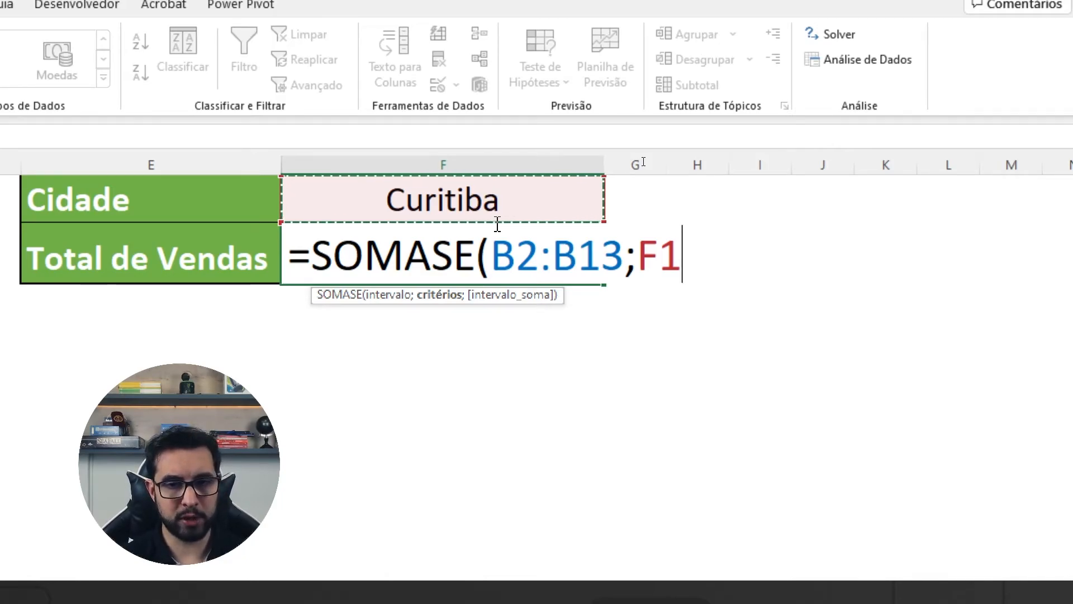
{"action": "type", "text": ";"}
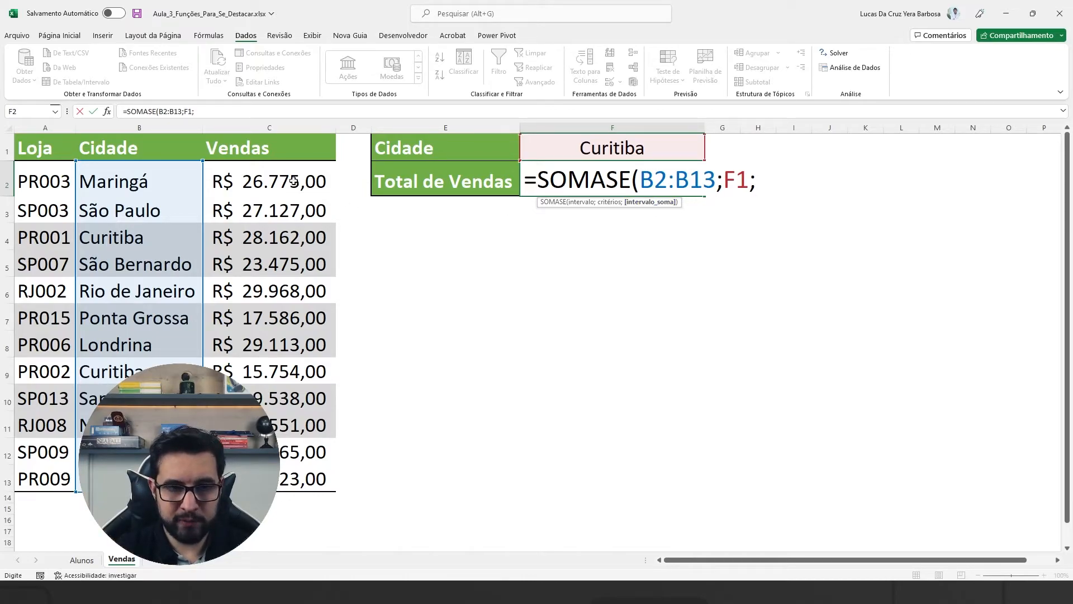
{"action": "left_click_drag", "start_coordinate": [270, 178], "coordinate": [271, 478]}
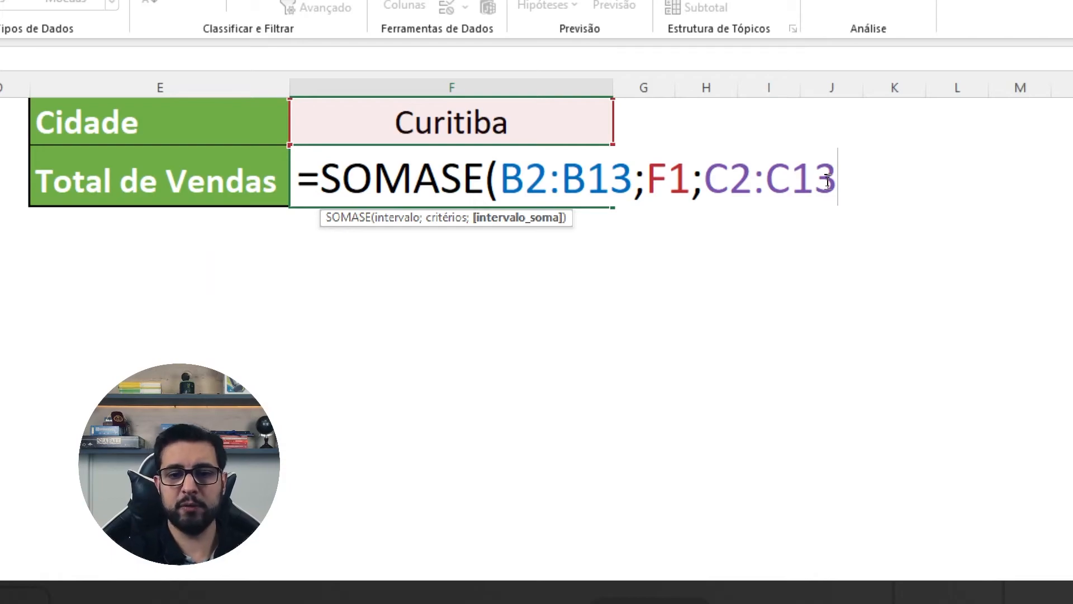
{"action": "type", "text": ")"}
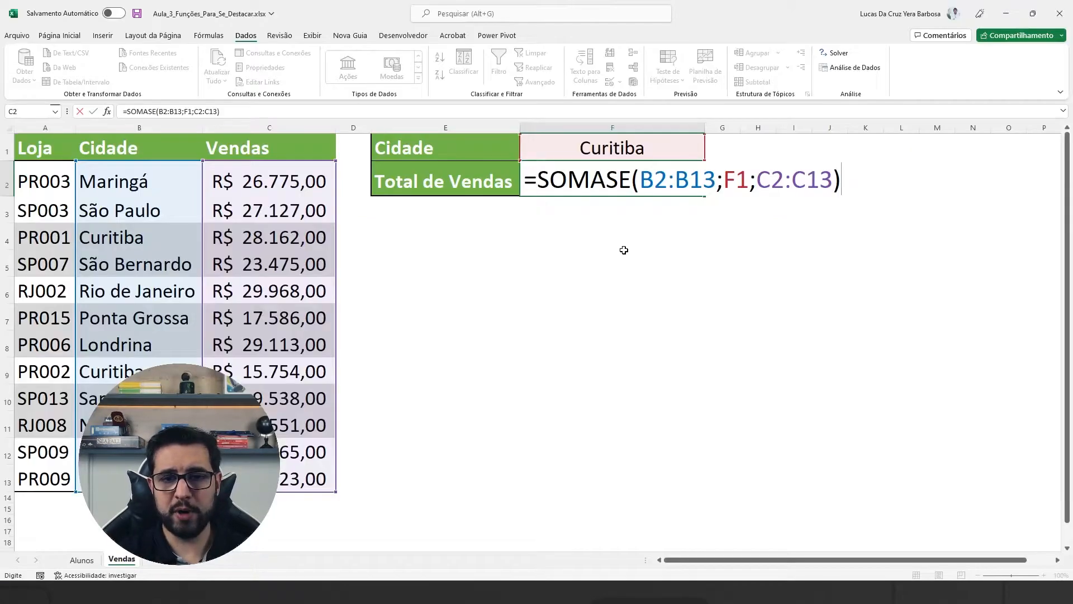
{"action": "key", "text": "Return"}
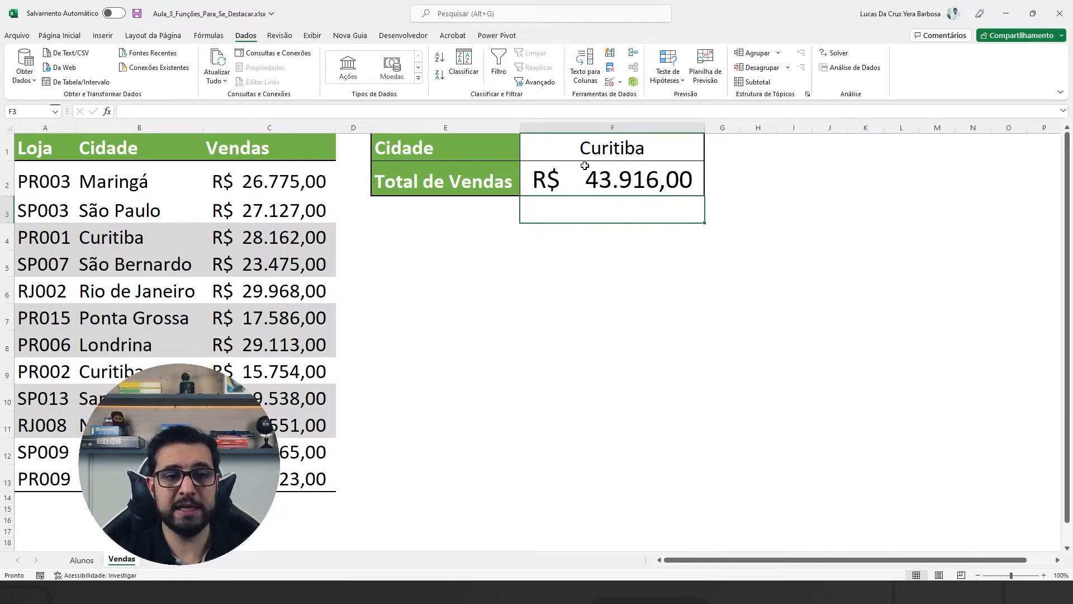
Step: Open the SOMASE formula in F2, mark its city range and criterion with arrows, box both Curitiba sales values, and close it unchanged
{"action": "double_click", "coordinate": [581, 190]}
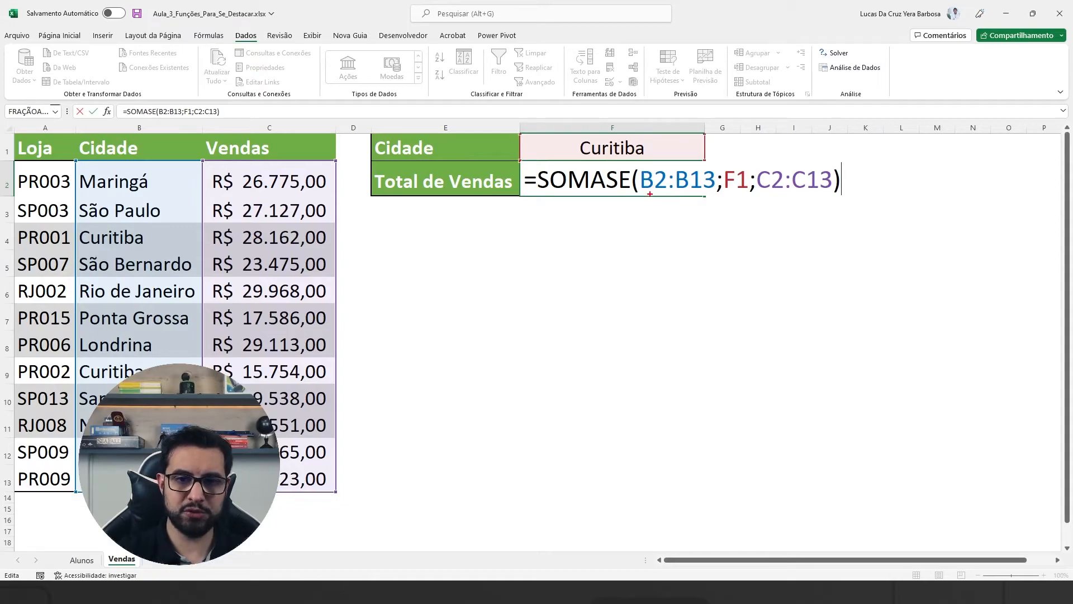
{"action": "left_click_drag", "start_coordinate": [650, 194], "coordinate": [547, 269]}
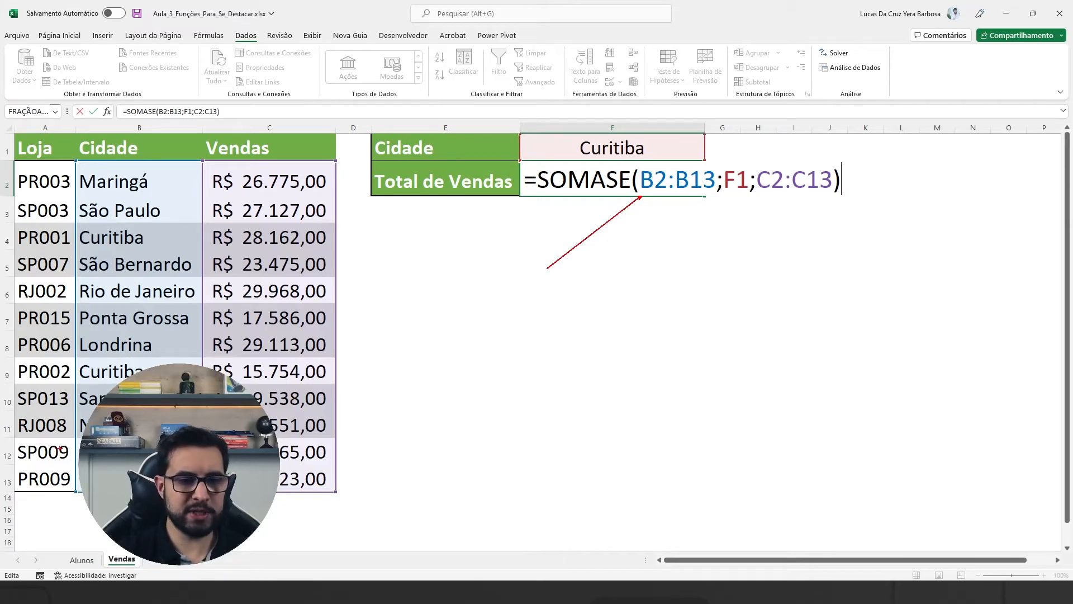
{"action": "mouse_move", "coordinate": [73, 170]}
{"action": "left_mouse_down"}
{"action": "mouse_move", "coordinate": [41, 158]}
{"action": "mouse_move", "coordinate": [81, 205]}
{"action": "mouse_move", "coordinate": [80, 229]}
{"action": "left_mouse_up"}
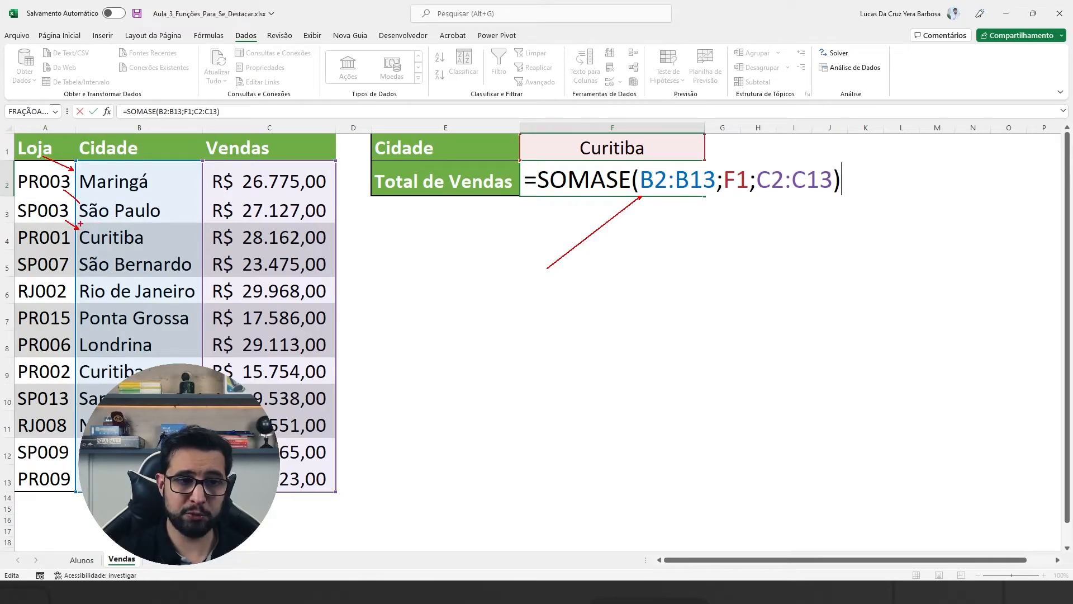
{"action": "left_click_drag", "start_coordinate": [199, 221], "coordinate": [337, 251]}
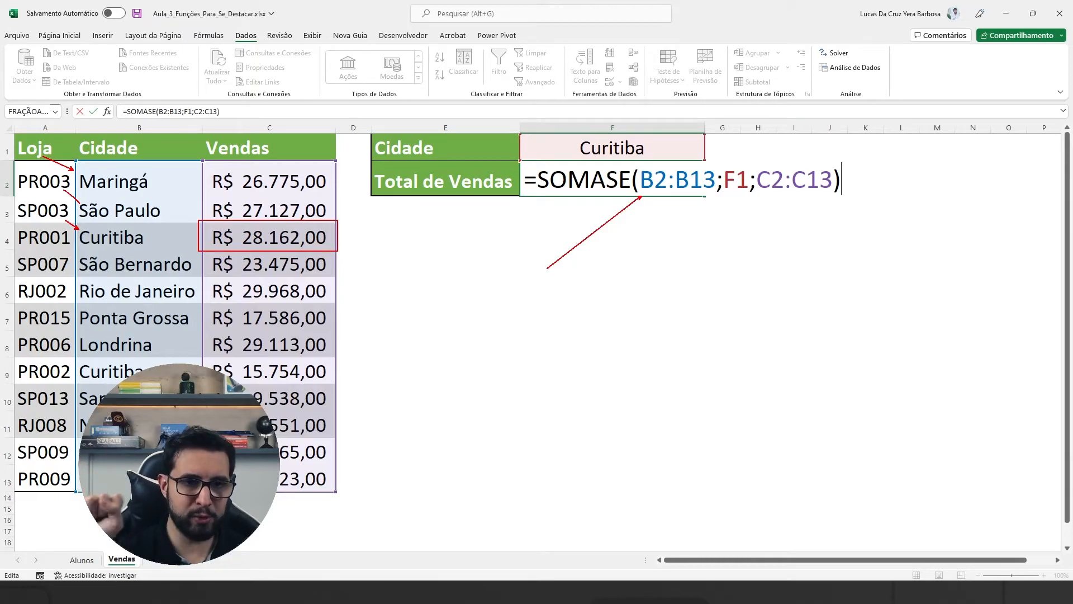
{"action": "mouse_move", "coordinate": [57, 251]}
{"action": "left_mouse_down"}
{"action": "mouse_move", "coordinate": [74, 260]}
{"action": "mouse_move", "coordinate": [78, 362]}
{"action": "left_mouse_up"}
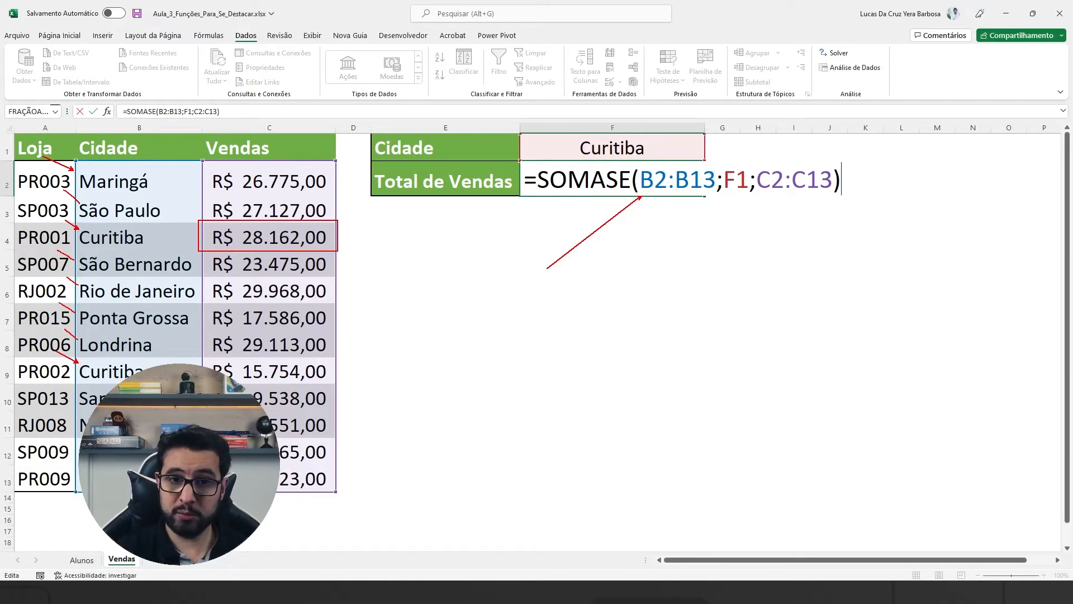
{"action": "left_click_drag", "start_coordinate": [548, 126], "coordinate": [563, 139]}
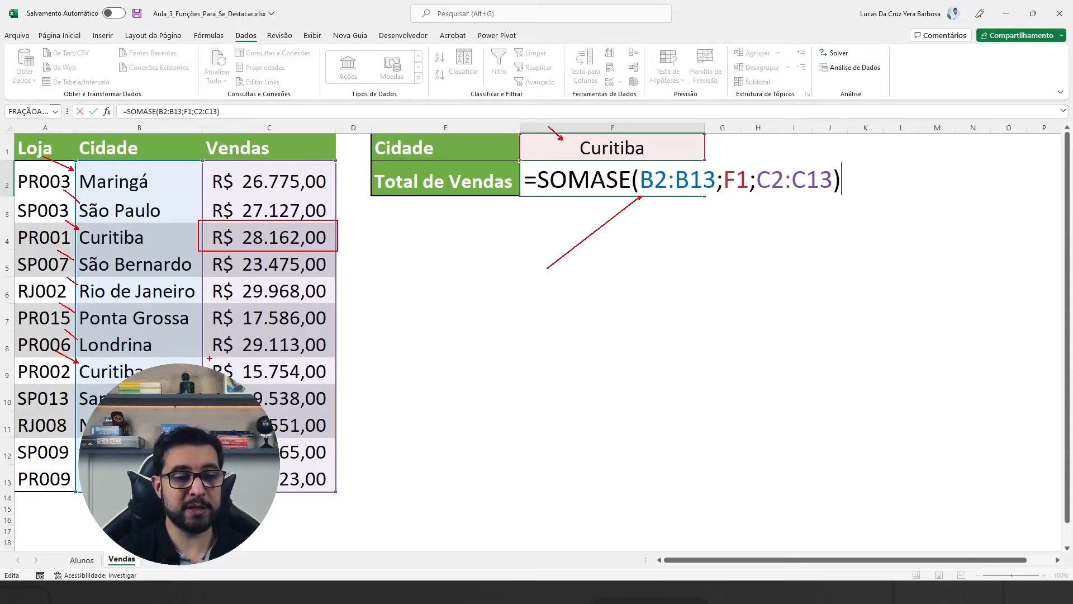
{"action": "left_click_drag", "start_coordinate": [202, 358], "coordinate": [330, 384]}
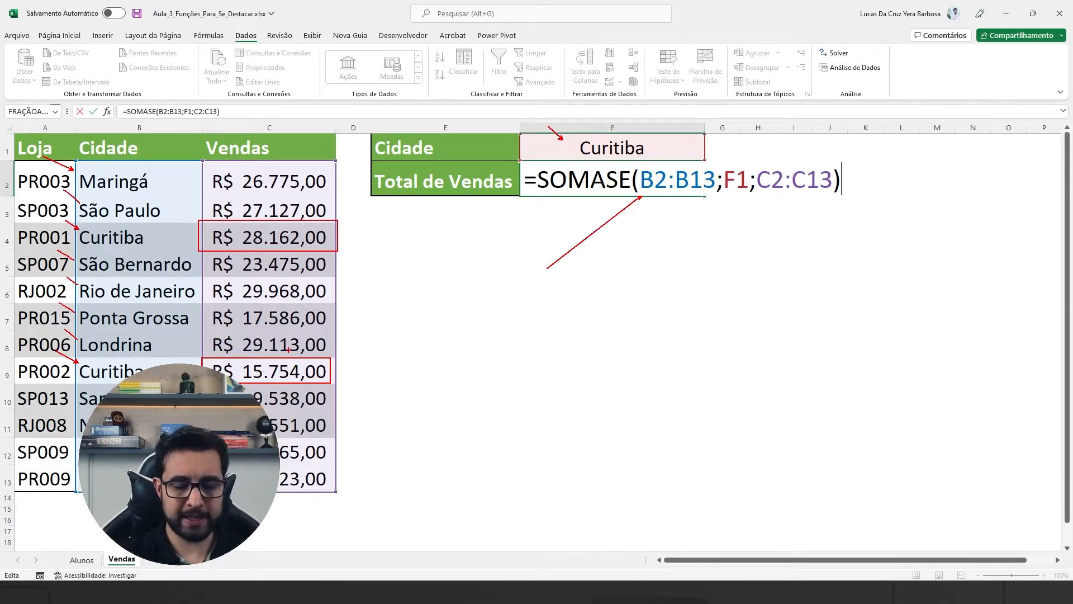
{"action": "key", "text": "Escape"}
{"action": "key", "text": "Return"}
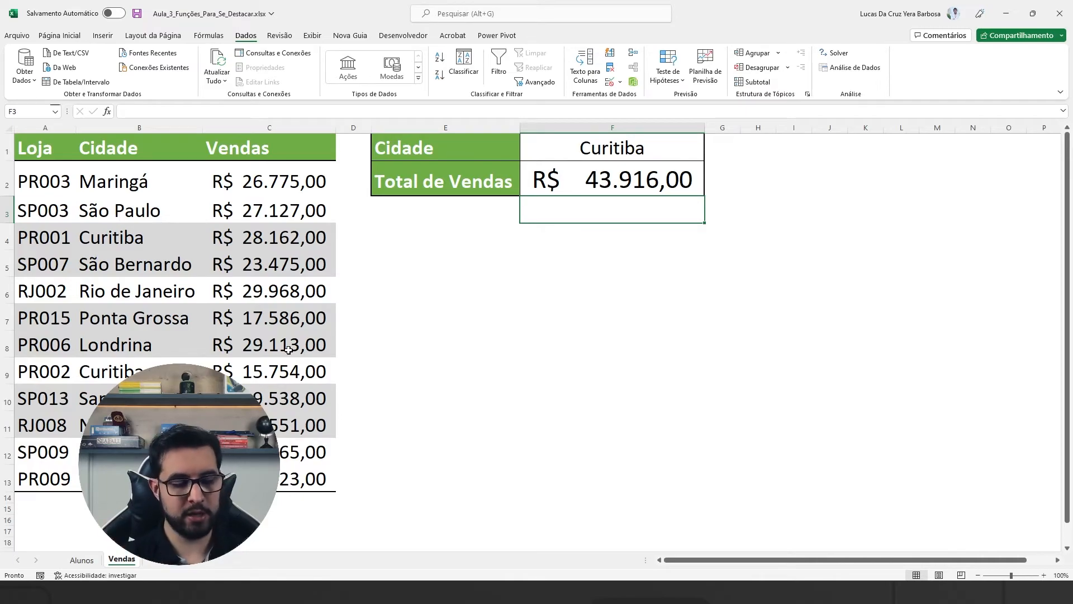
Step: Change the label in E1 to Estado and enter PR as the state in F1
{"action": "left_click", "coordinate": [429, 155]}
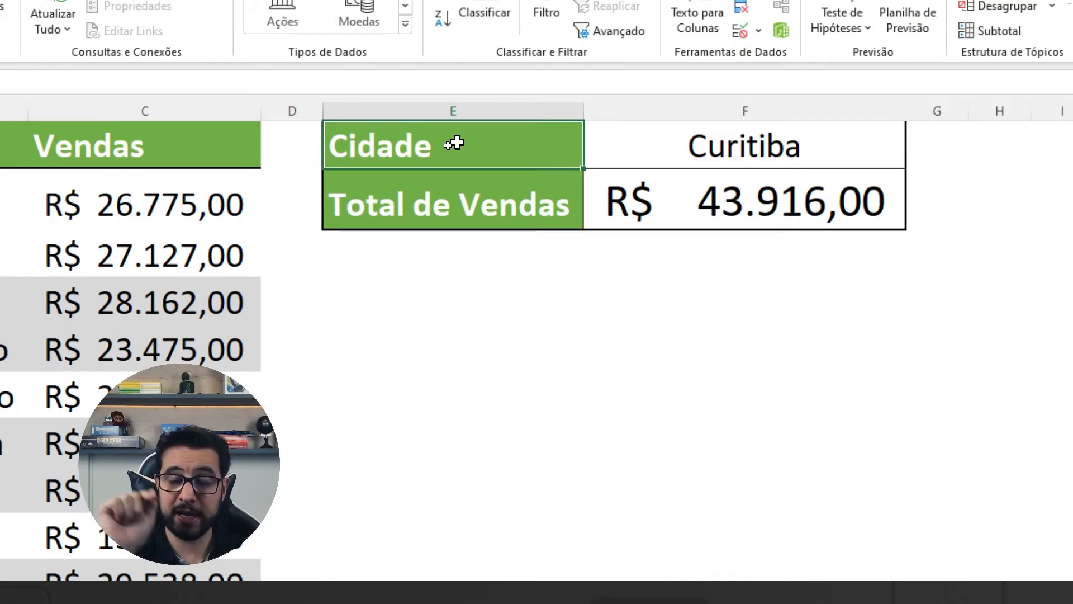
{"action": "type", "text": "e"}
{"action": "key", "text": "BackSpace"}
{"action": "type", "text": "Estado"}
{"action": "key", "text": "Tab"}
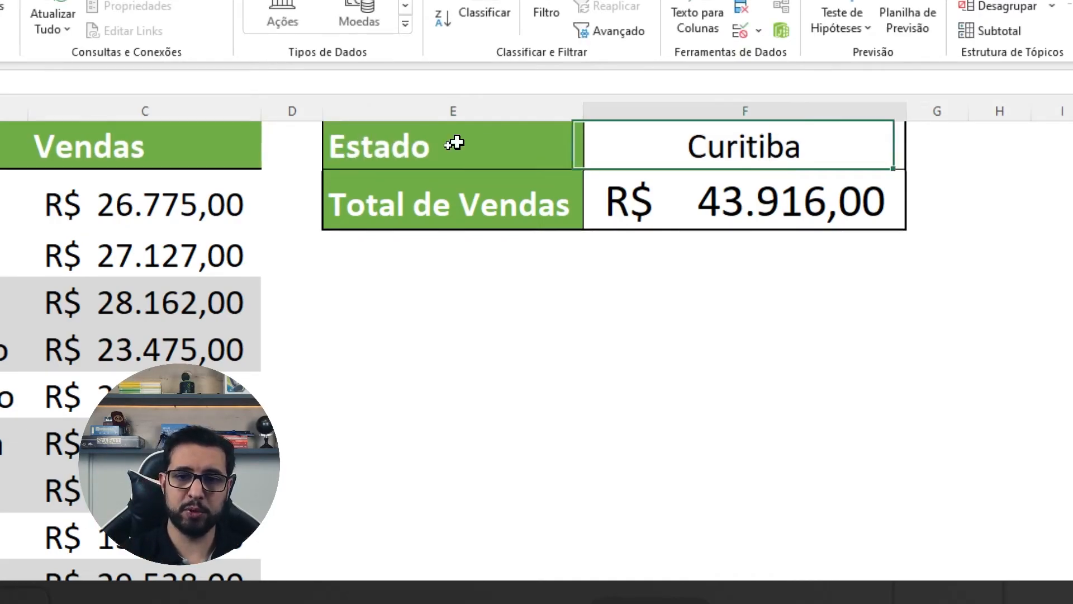
{"action": "type", "text": "PR"}
{"action": "key", "text": "Return"}
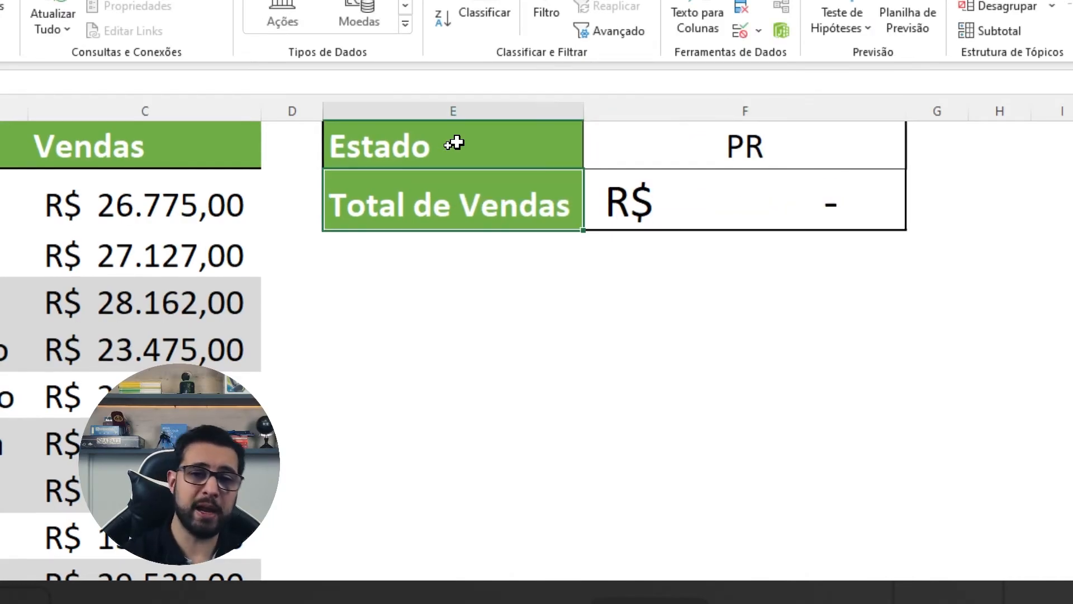
Step: Clear the Total de Vendas cell F2, and temporarily outline the PR store rows 2, 4, 7 and 8
{"action": "key", "text": "Right"}
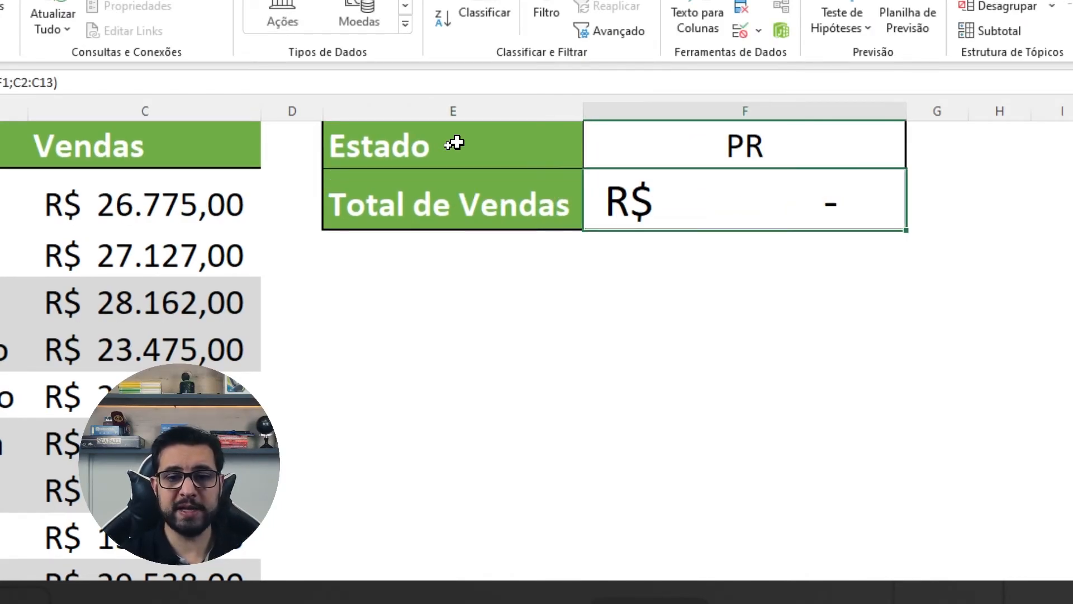
{"action": "key", "text": "Delete"}
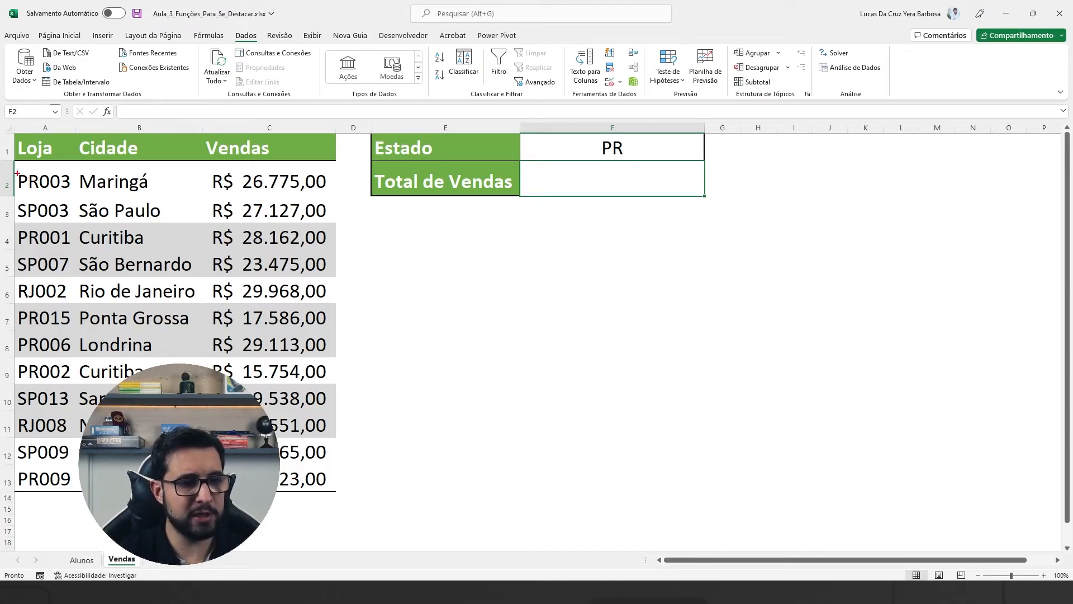
{"action": "left_click_drag", "start_coordinate": [14, 160], "coordinate": [340, 196]}
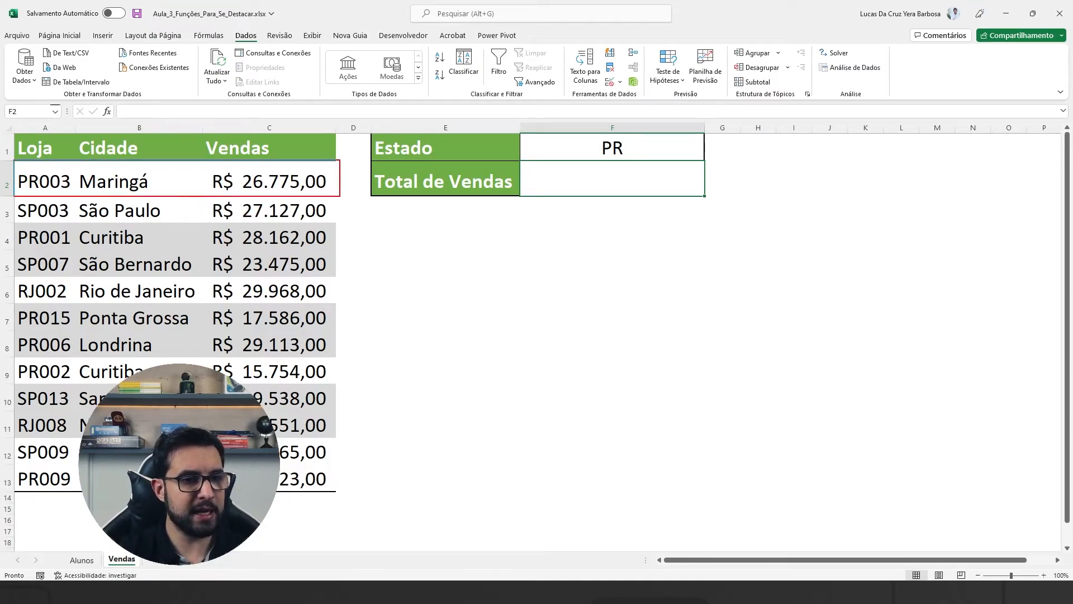
{"action": "left_click_drag", "start_coordinate": [12, 224], "coordinate": [336, 249]}
{"action": "left_click_drag", "start_coordinate": [13, 305], "coordinate": [335, 331]}
{"action": "mouse_move", "coordinate": [9, 332]}
{"action": "left_mouse_down"}
{"action": "mouse_move", "coordinate": [348, 360]}
{"action": "mouse_move", "coordinate": [339, 355]}
{"action": "left_mouse_up"}
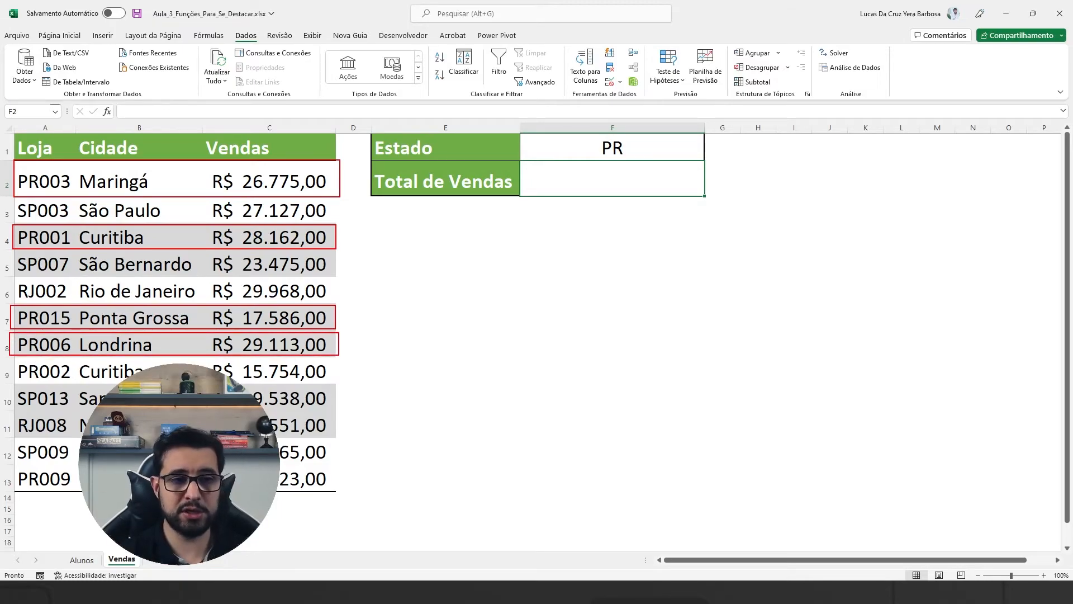
{"action": "key", "text": "Escape"}
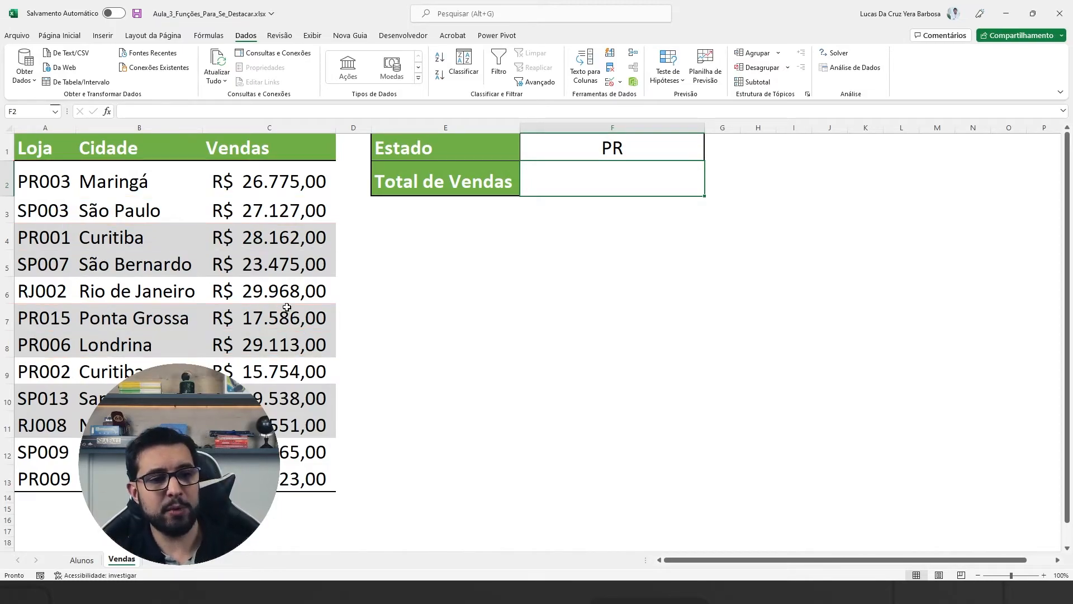
Step: Outline the state prefixes in the Loja column, mark the store codes with arrows, and clear the drawings
{"action": "key", "text": "ctrl+4"}
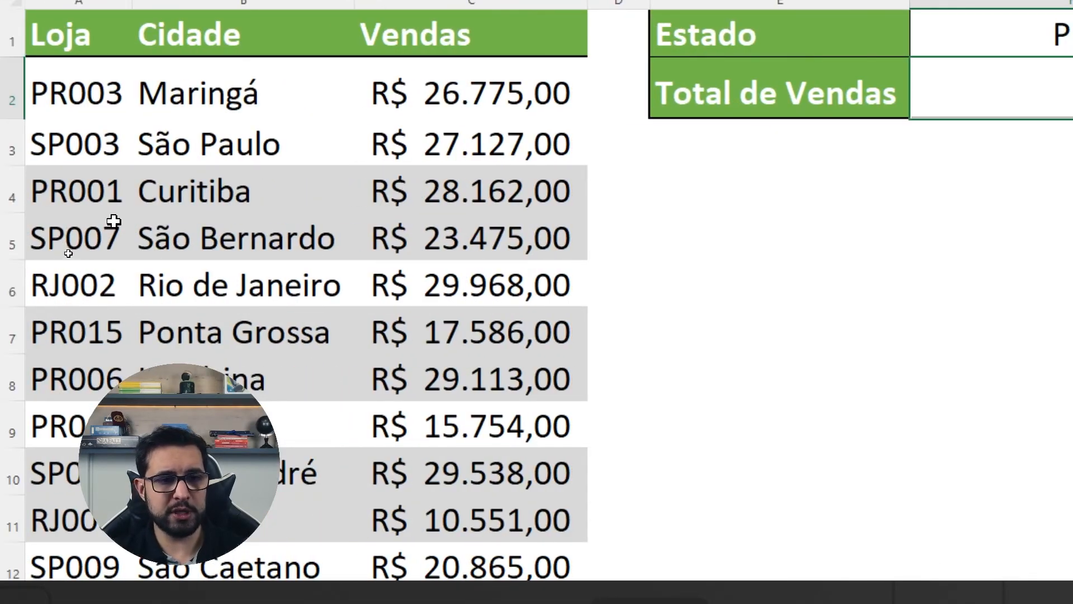
{"action": "mouse_move", "coordinate": [26, 52]}
{"action": "left_mouse_down"}
{"action": "mouse_move", "coordinate": [76, 335]}
{"action": "mouse_move", "coordinate": [69, 584]}
{"action": "left_mouse_up"}
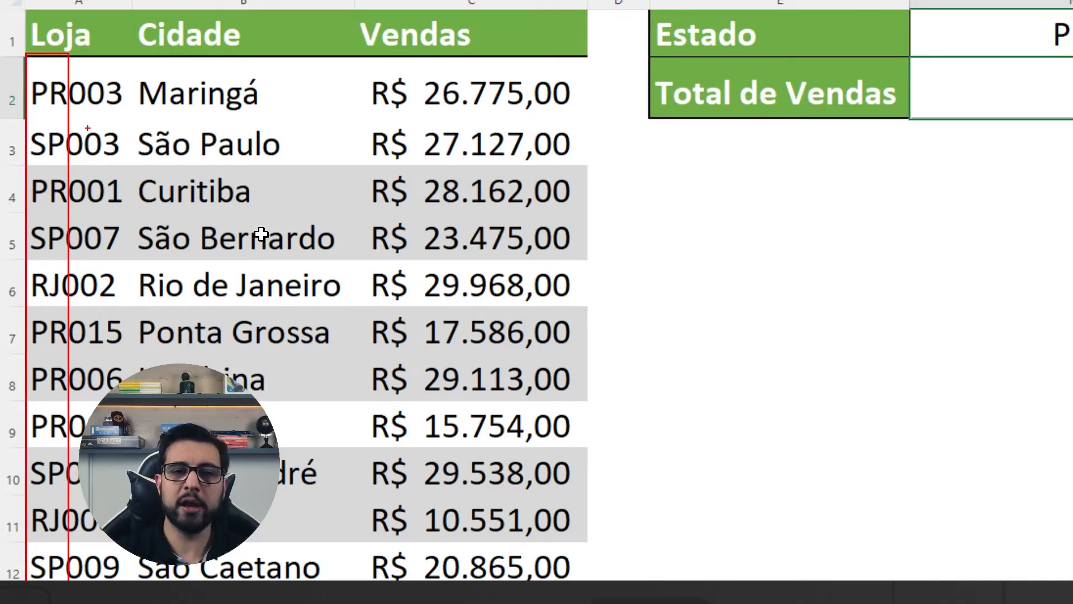
{"action": "left_click_drag", "start_coordinate": [20, 56], "coordinate": [37, 72]}
{"action": "mouse_move", "coordinate": [20, 111]}
{"action": "left_mouse_down"}
{"action": "mouse_move", "coordinate": [37, 129]}
{"action": "mouse_move", "coordinate": [35, 171]}
{"action": "left_mouse_up"}
{"action": "mouse_move", "coordinate": [18, 211]}
{"action": "left_mouse_down"}
{"action": "mouse_move", "coordinate": [37, 222]}
{"action": "mouse_move", "coordinate": [40, 276]}
{"action": "left_mouse_up"}
{"action": "left_click_drag", "start_coordinate": [20, 310], "coordinate": [32, 357]}
{"action": "left_click_drag", "start_coordinate": [30, 405], "coordinate": [33, 455]}
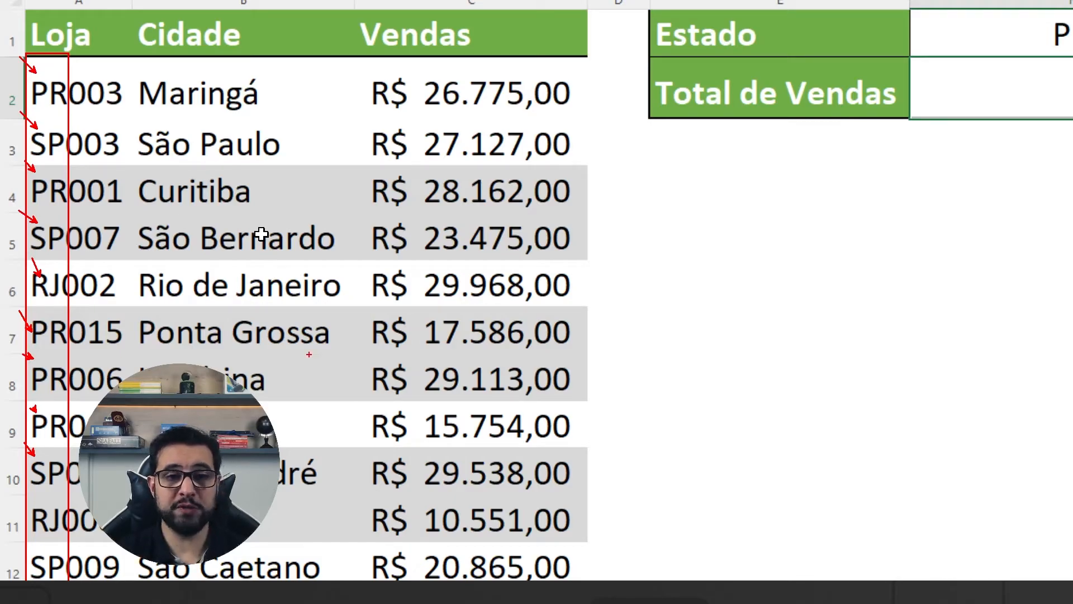
{"action": "key", "text": "Escape"}
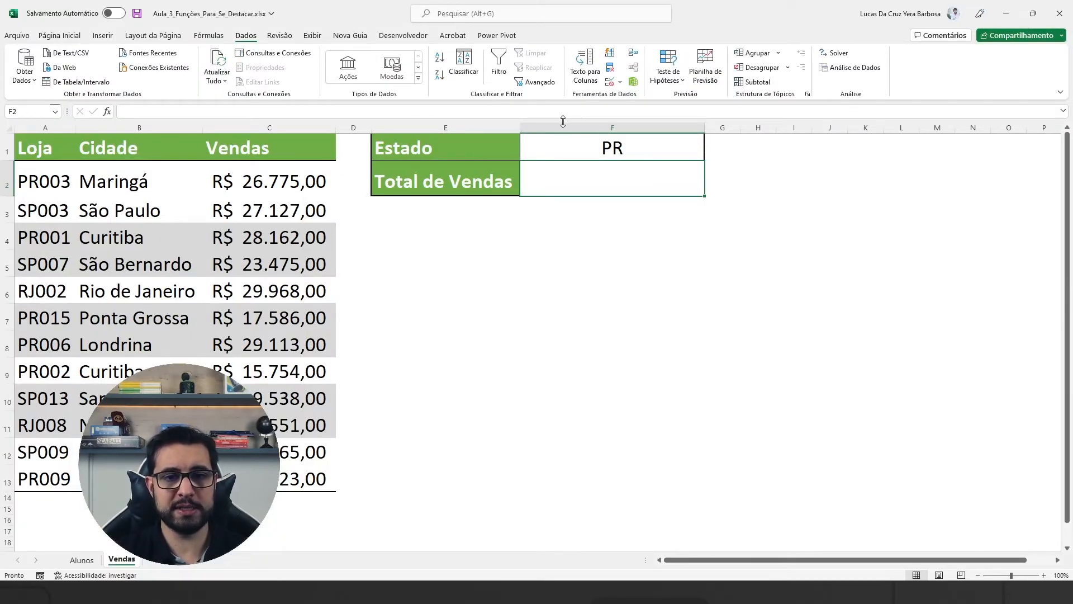
Step: Start the formula =SOMASE(A2:A13;F1 & "*"; in F2 to match store codes beginning with the selected state
{"action": "key", "text": "ctrl+1"}
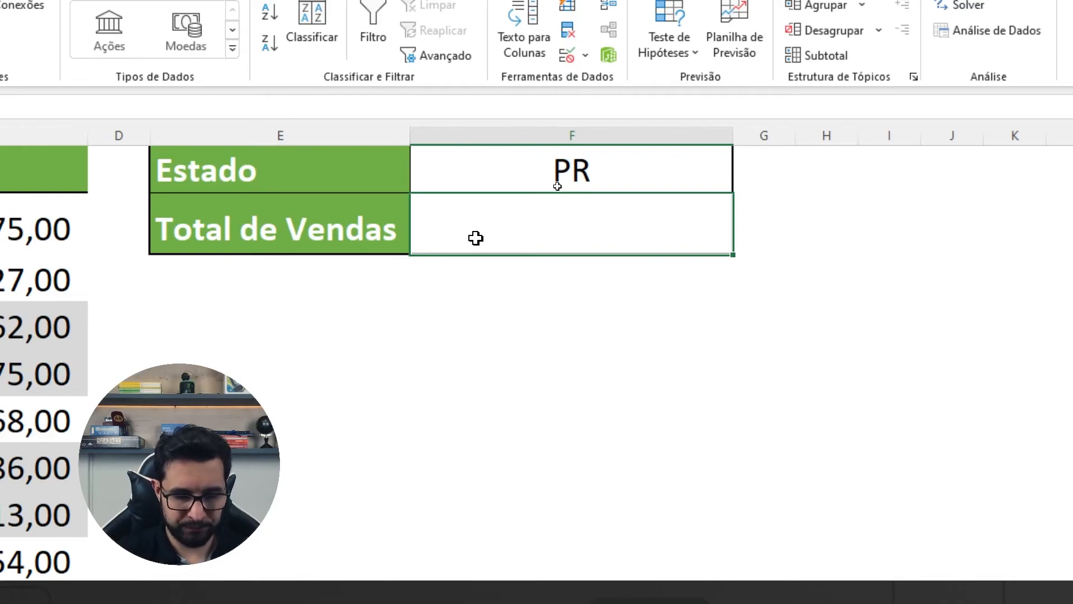
{"action": "type", "text": "=SOMASE"}
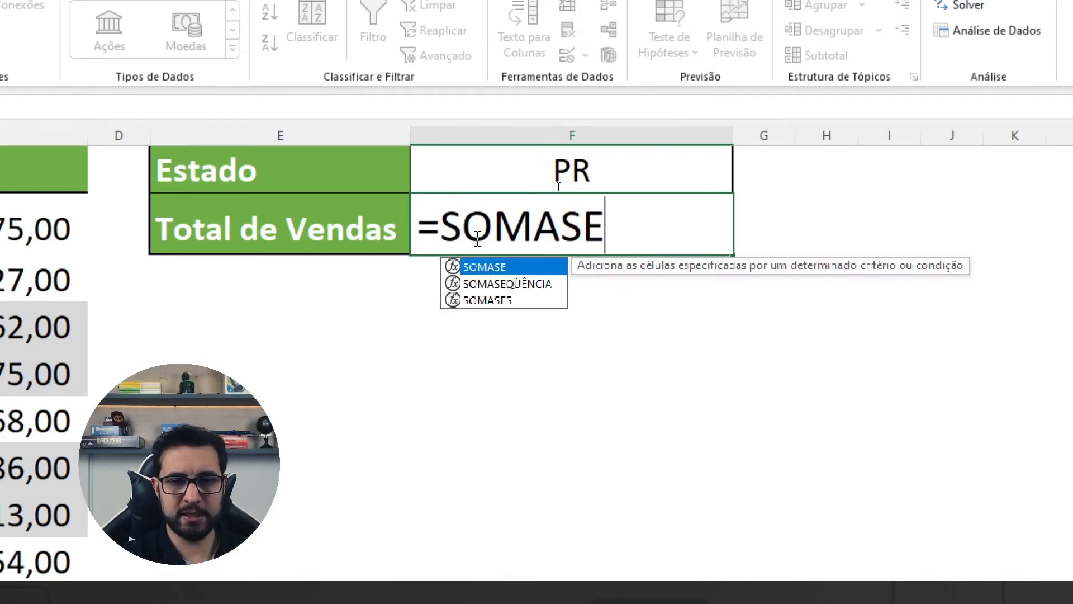
{"action": "type", "text": "("}
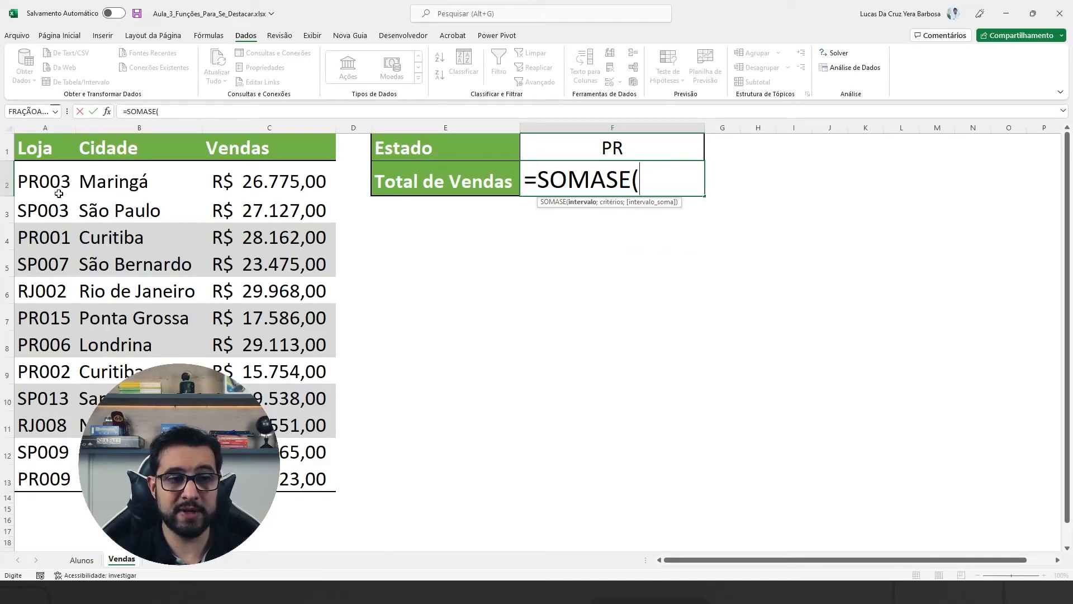
{"action": "left_click_drag", "start_coordinate": [57, 178], "coordinate": [57, 472]}
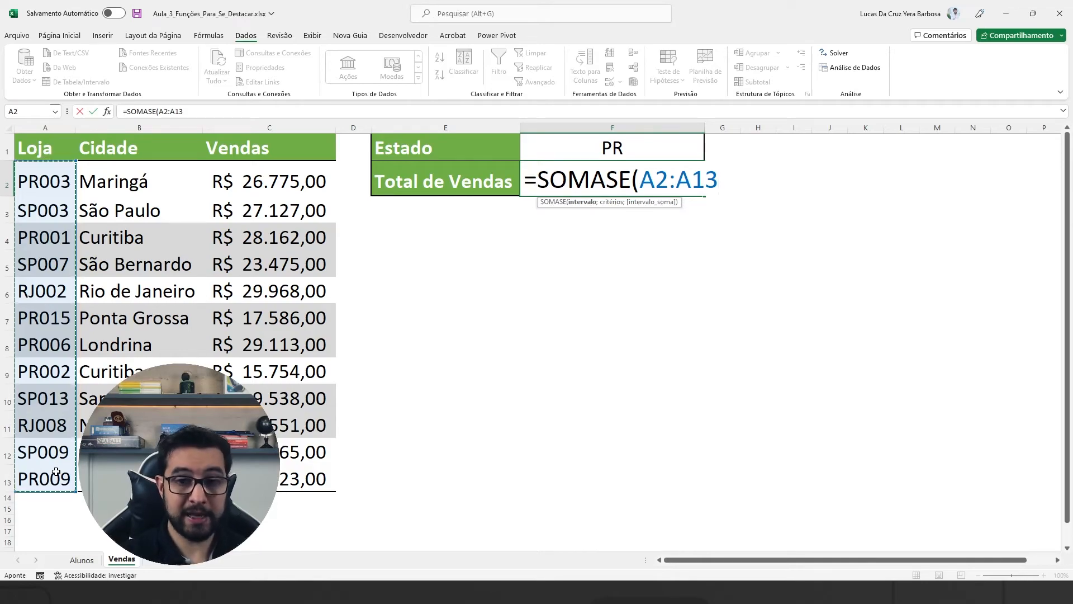
{"action": "type", "text": ";"}
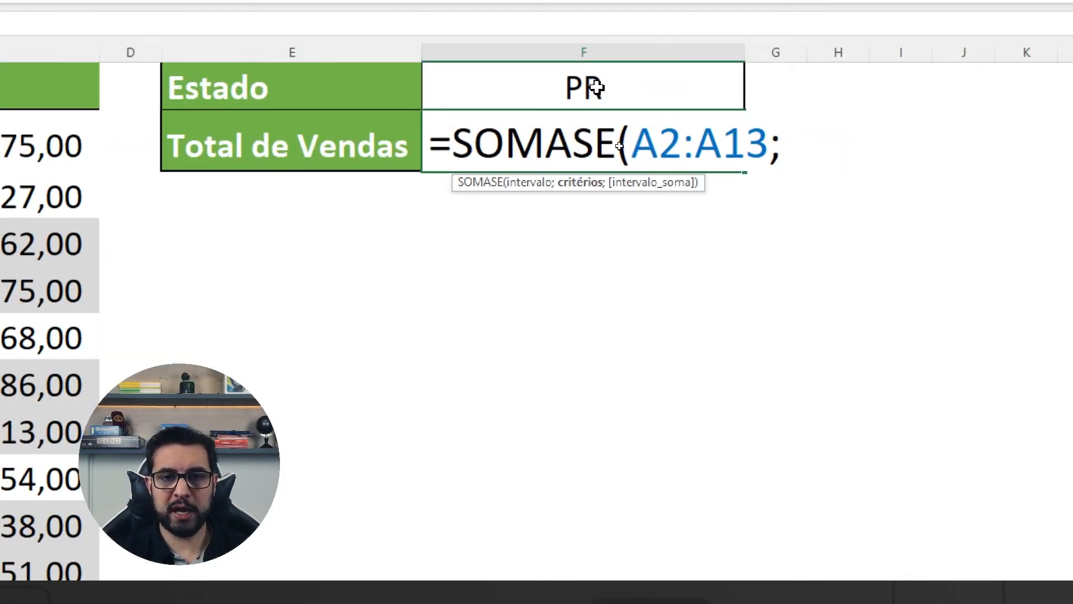
{"action": "left_click", "coordinate": [595, 85]}
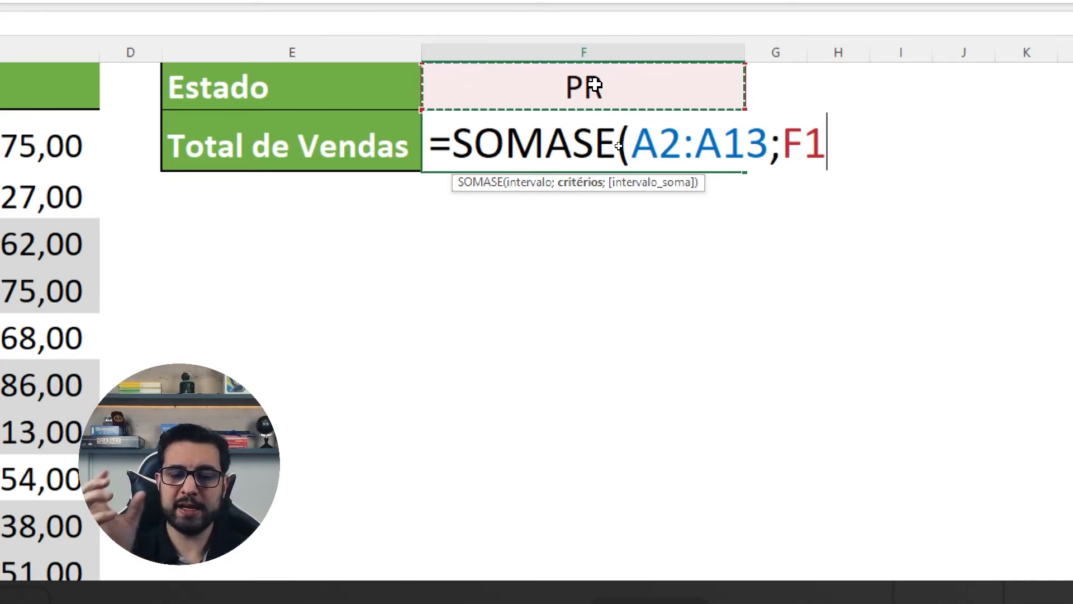
{"action": "type", "text": "&"}
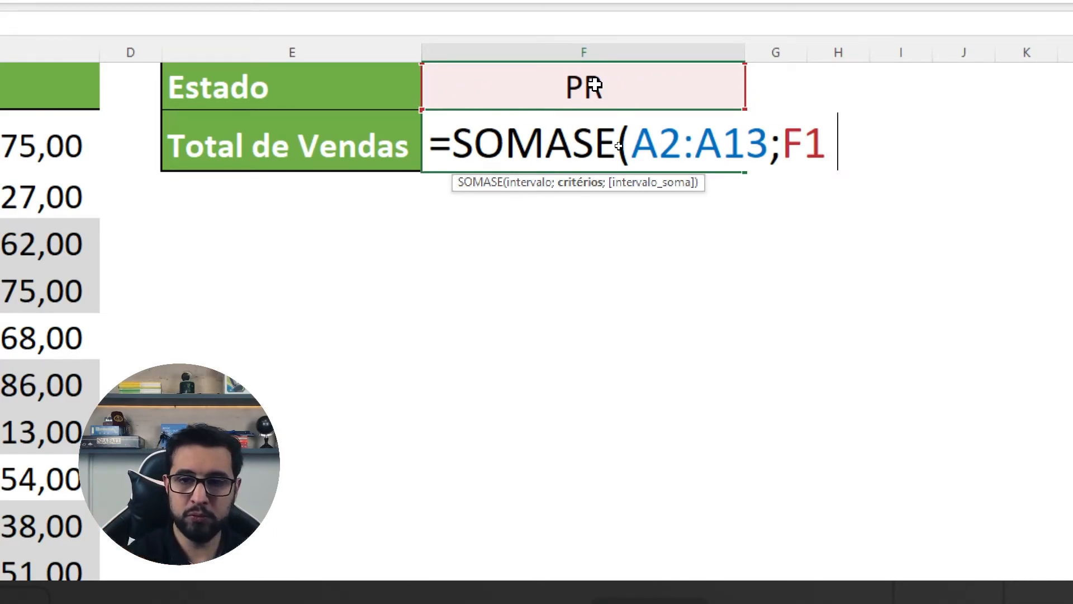
{"action": "type", "text": " \"*\""}
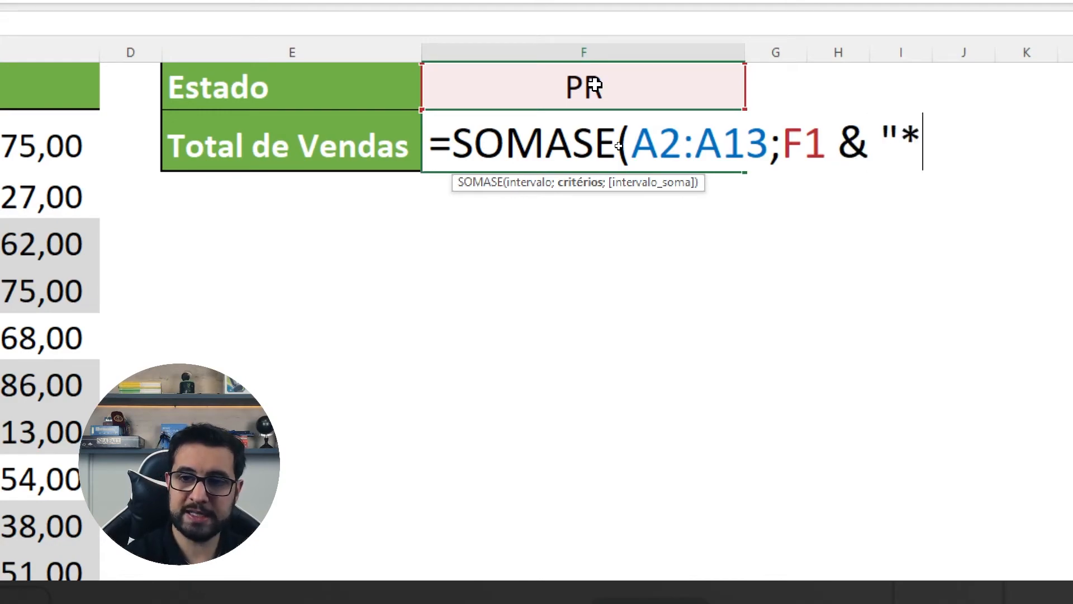
{"action": "type", "text": ";"}
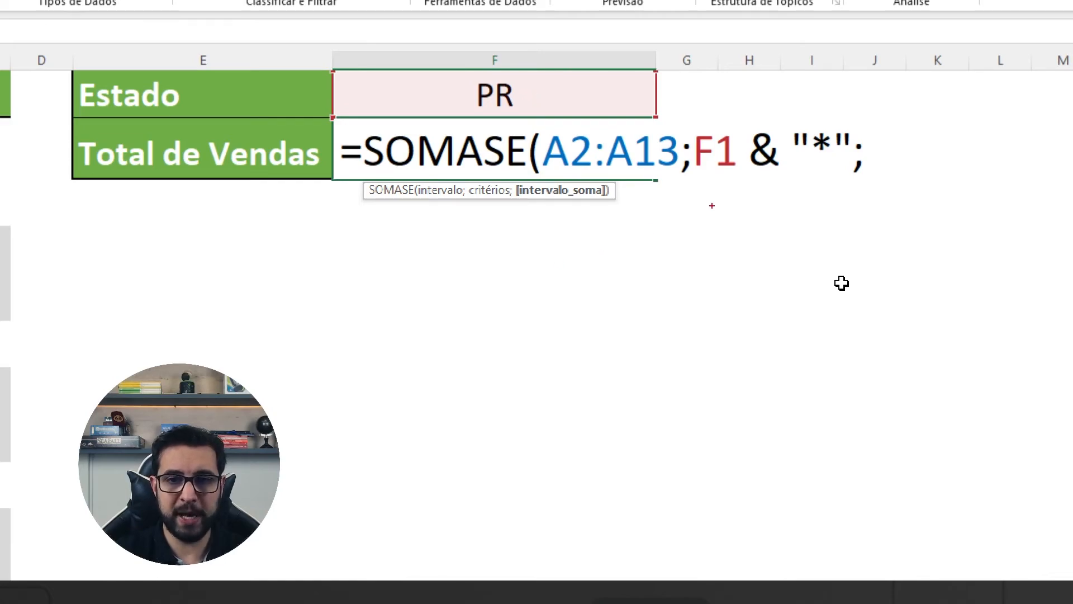
Step: Handwrite PR* below the formula, box the & "*" part, point an arrow at range A2:A13, and clear the drawings
{"action": "mouse_move", "coordinate": [700, 201]}
{"action": "left_mouse_down"}
{"action": "mouse_move", "coordinate": [704, 238]}
{"action": "mouse_move", "coordinate": [706, 218]}
{"action": "mouse_move", "coordinate": [745, 238]}
{"action": "left_mouse_up"}
{"action": "left_click_drag", "start_coordinate": [745, 197], "coordinate": [765, 236]}
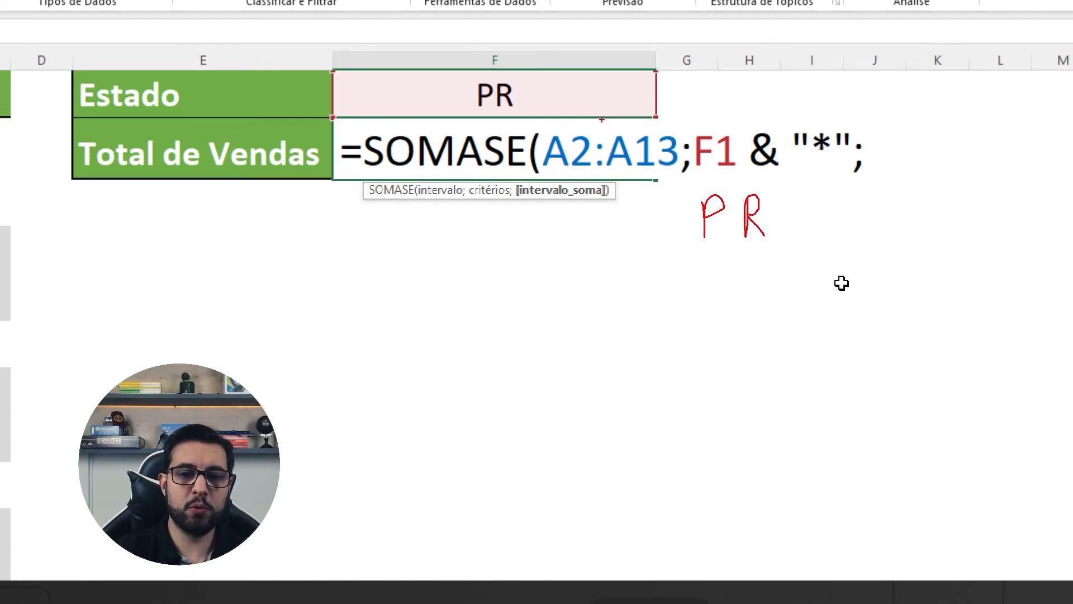
{"action": "left_click_drag", "start_coordinate": [743, 120], "coordinate": [854, 175]}
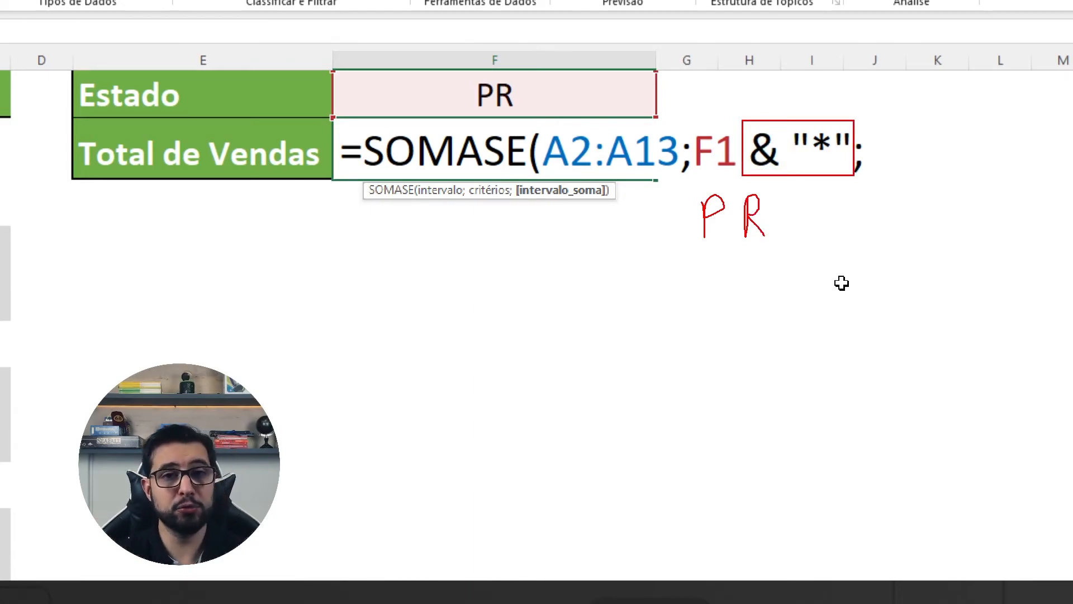
{"action": "mouse_move", "coordinate": [796, 203]}
{"action": "left_mouse_down"}
{"action": "mouse_move", "coordinate": [779, 229]}
{"action": "mouse_move", "coordinate": [794, 231]}
{"action": "mouse_move", "coordinate": [788, 213]}
{"action": "left_mouse_up"}
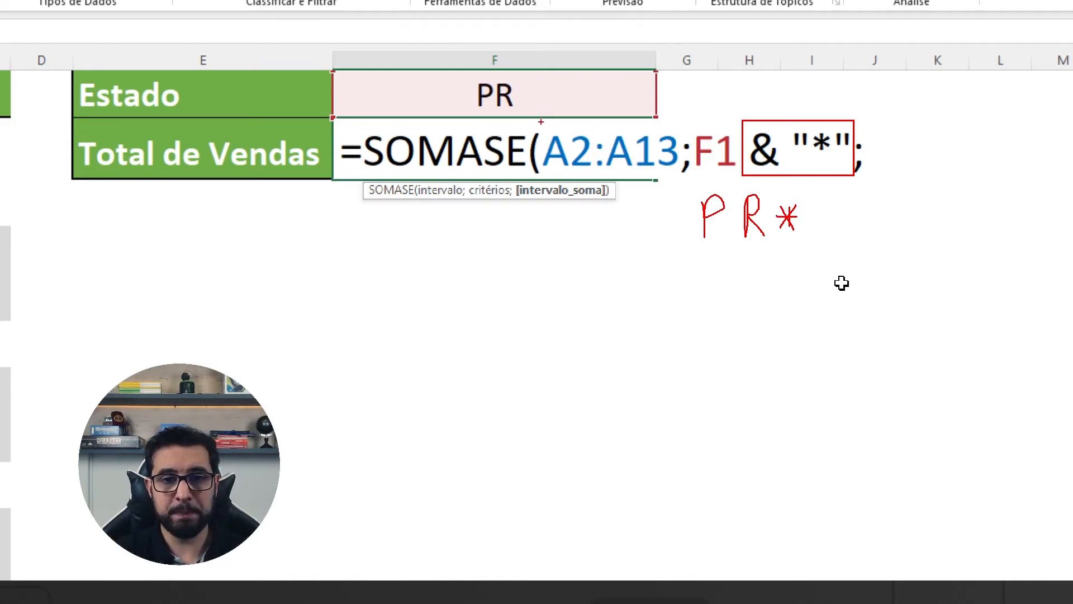
{"action": "left_click_drag", "start_coordinate": [545, 134], "coordinate": [521, 115]}
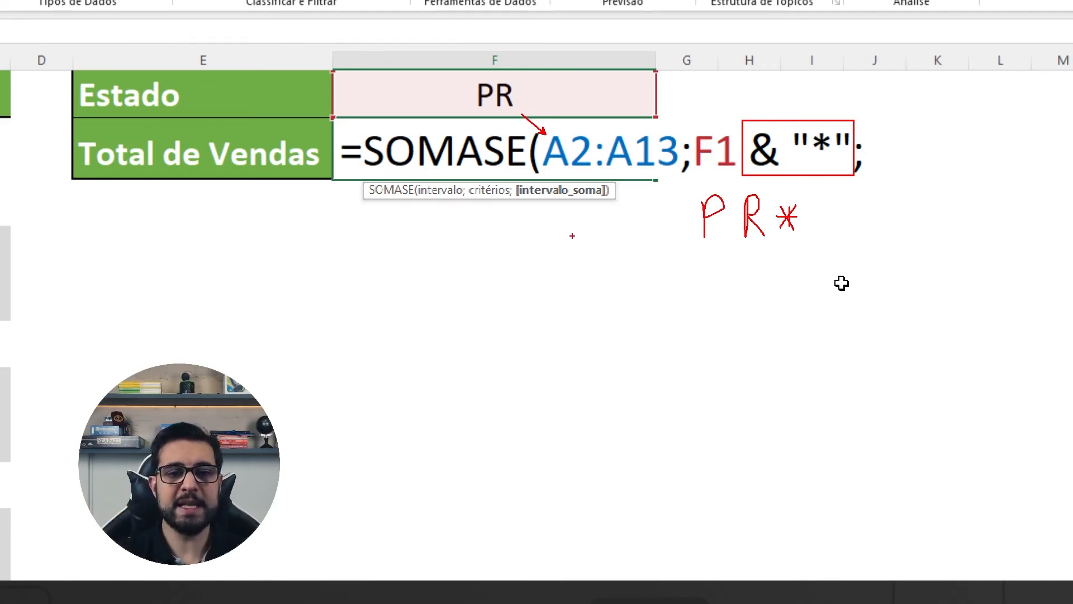
{"action": "key", "text": "Escape"}
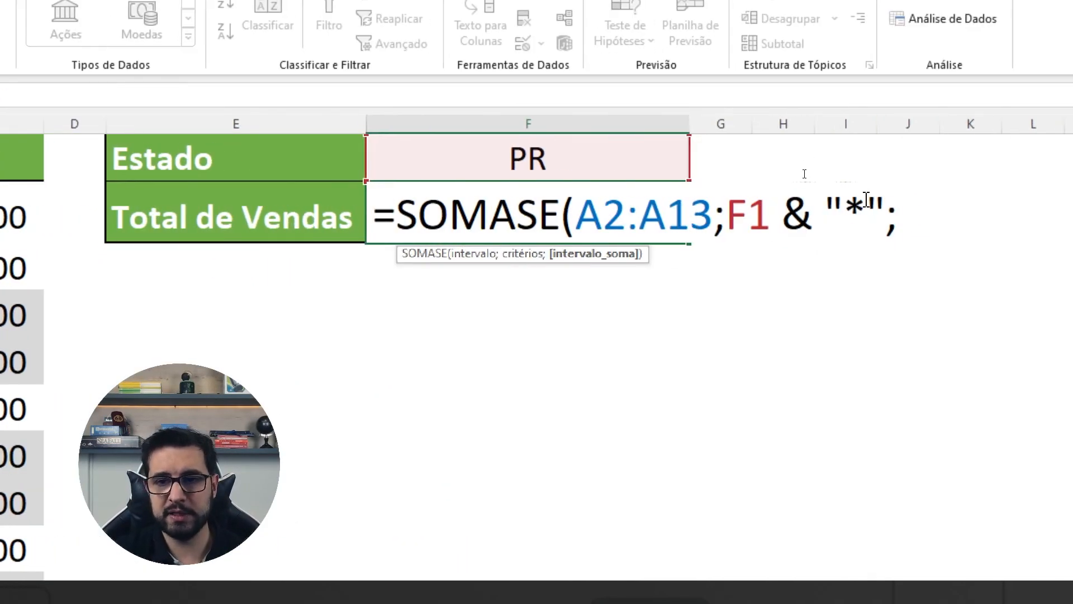
Step: Complete the SOMASE formula in F2 with the sales values C2:C13 as the sum range and close the parenthesis
{"action": "left_click_drag", "start_coordinate": [866, 217], "coordinate": [747, 218]}
{"action": "left_click", "coordinate": [737, 220]}
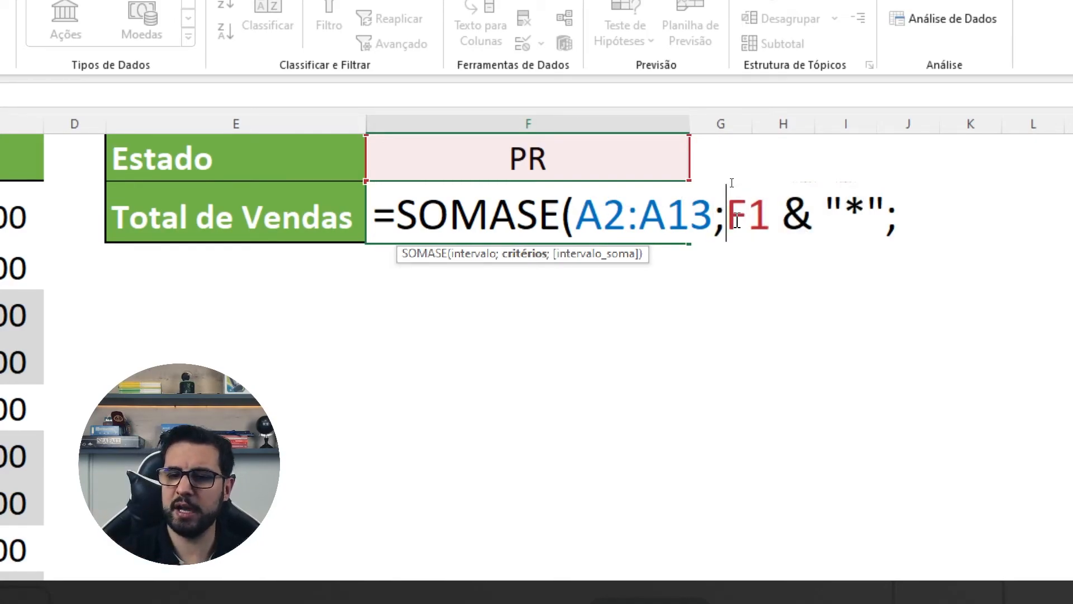
{"action": "left_click", "coordinate": [907, 214]}
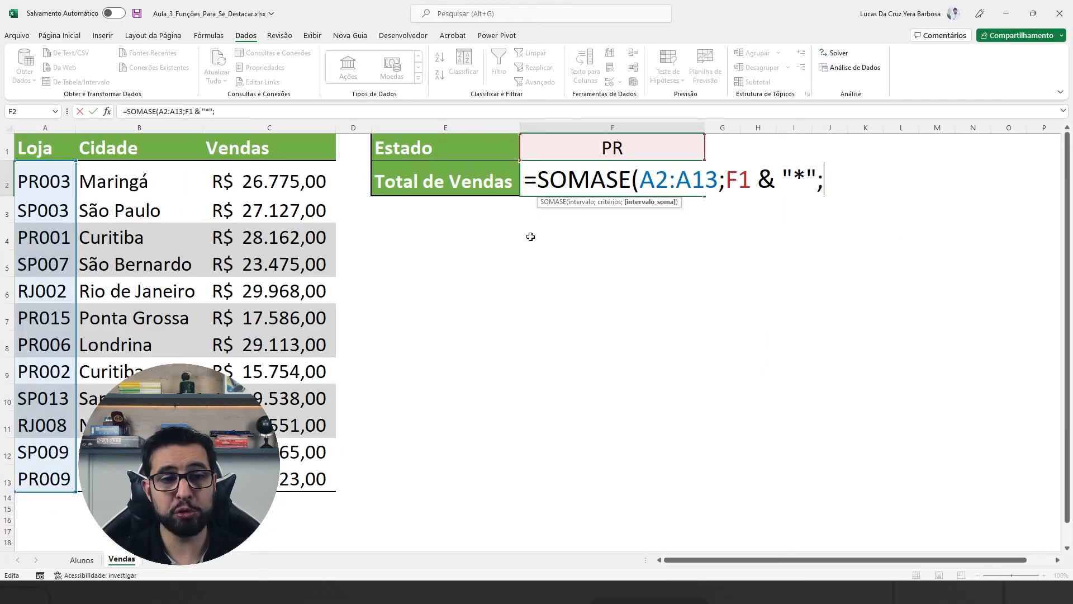
{"action": "left_click_drag", "start_coordinate": [280, 179], "coordinate": [295, 480]}
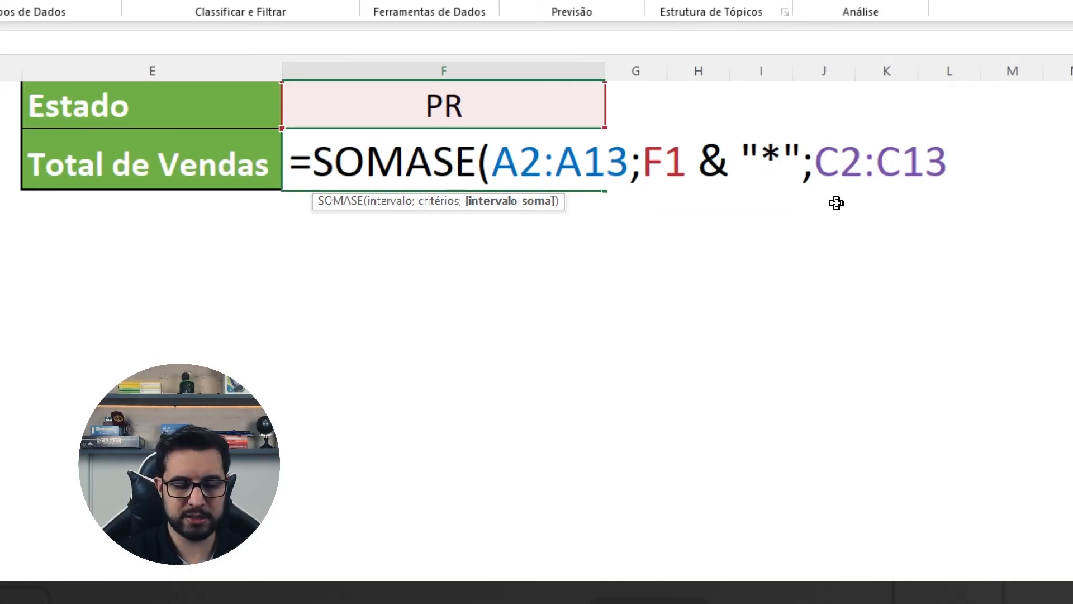
{"action": "type", "text": ")"}
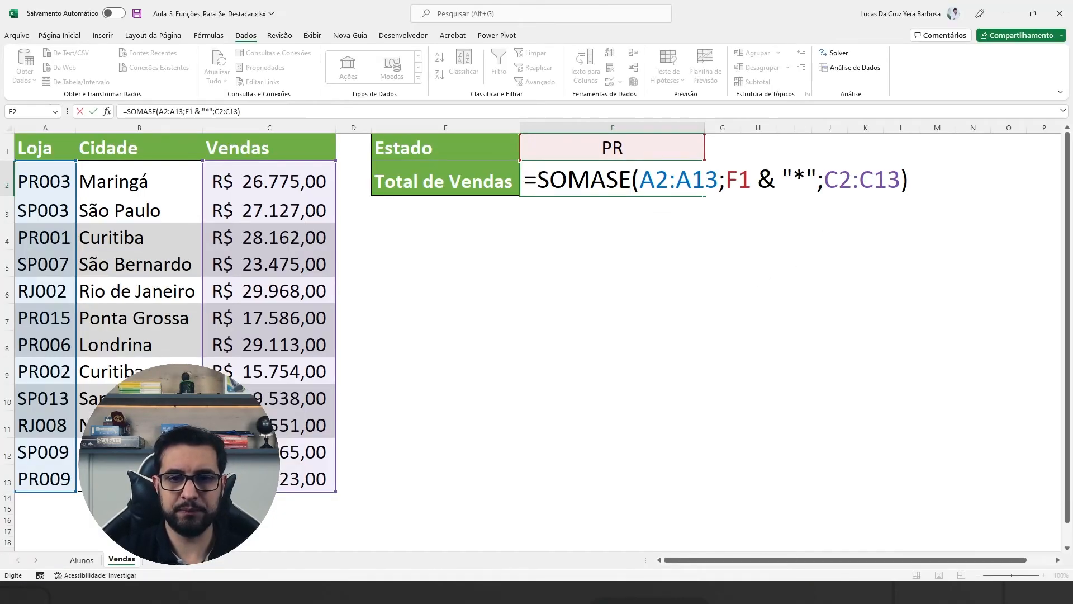
Step: Draw arrows at the Loja column, range A2:A13 and the PR criterion, and box F1 & "*" in the formula
{"action": "left_click_drag", "start_coordinate": [42, 152], "coordinate": [42, 38]}
{"action": "left_click_drag", "start_coordinate": [674, 200], "coordinate": [656, 230]}
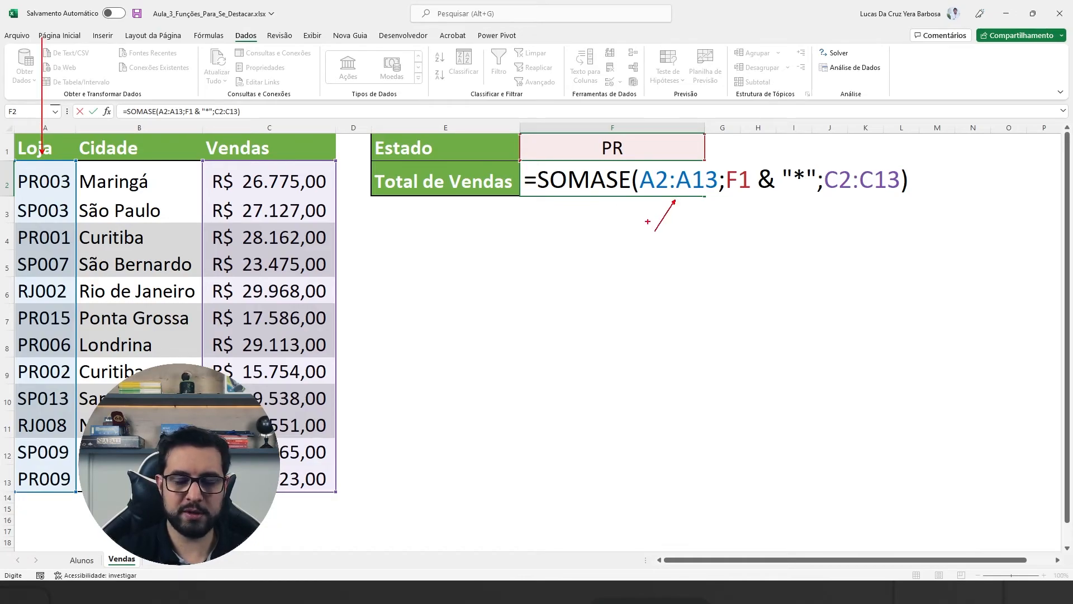
{"action": "left_click_drag", "start_coordinate": [724, 162], "coordinate": [817, 197]}
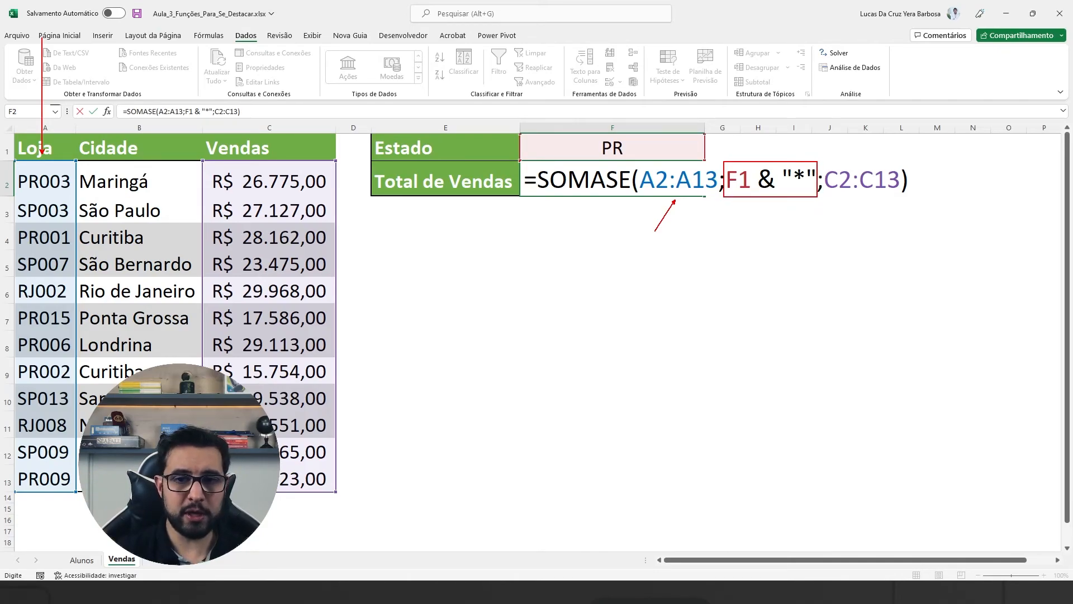
{"action": "left_click_drag", "start_coordinate": [581, 135], "coordinate": [599, 142]}
{"action": "left_click_drag", "start_coordinate": [9, 153], "coordinate": [43, 166]}
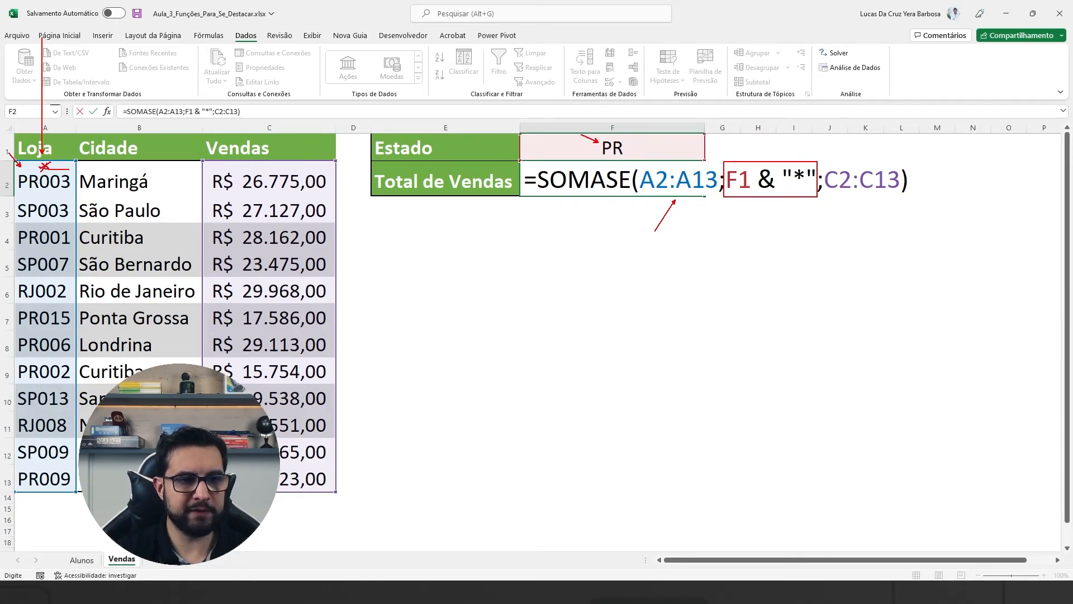
Step: Box the sales of the PR stores, cross out SP003, mark the matching store codes, and clear the drawings
{"action": "mouse_move", "coordinate": [199, 163]}
{"action": "left_mouse_down"}
{"action": "mouse_move", "coordinate": [269, 186]}
{"action": "mouse_move", "coordinate": [345, 189]}
{"action": "left_mouse_up"}
{"action": "mouse_move", "coordinate": [12, 182]}
{"action": "left_mouse_down"}
{"action": "mouse_move", "coordinate": [29, 210]}
{"action": "mouse_move", "coordinate": [20, 217]}
{"action": "left_mouse_up"}
{"action": "mouse_move", "coordinate": [20, 205]}
{"action": "left_mouse_down"}
{"action": "mouse_move", "coordinate": [42, 216]}
{"action": "mouse_move", "coordinate": [15, 226]}
{"action": "left_mouse_up"}
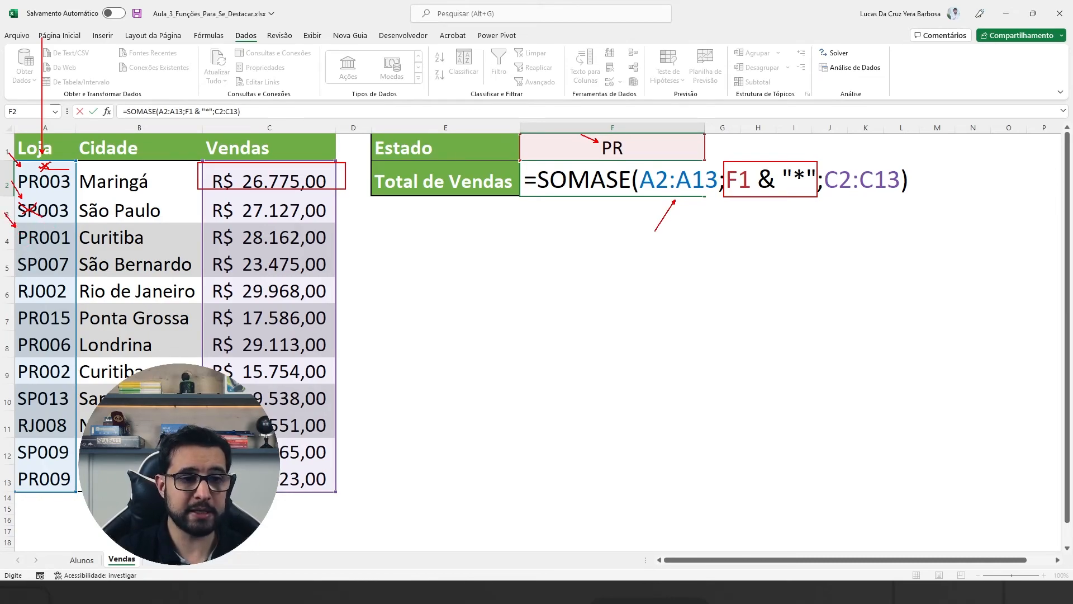
{"action": "left_click_drag", "start_coordinate": [56, 230], "coordinate": [63, 222]}
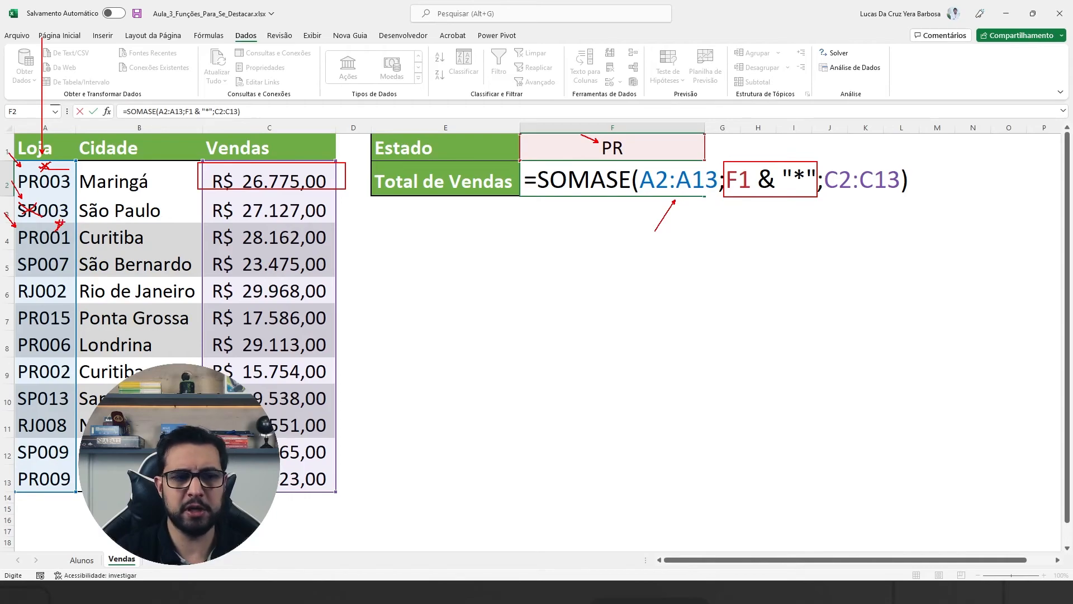
{"action": "left_click_drag", "start_coordinate": [197, 221], "coordinate": [346, 250]}
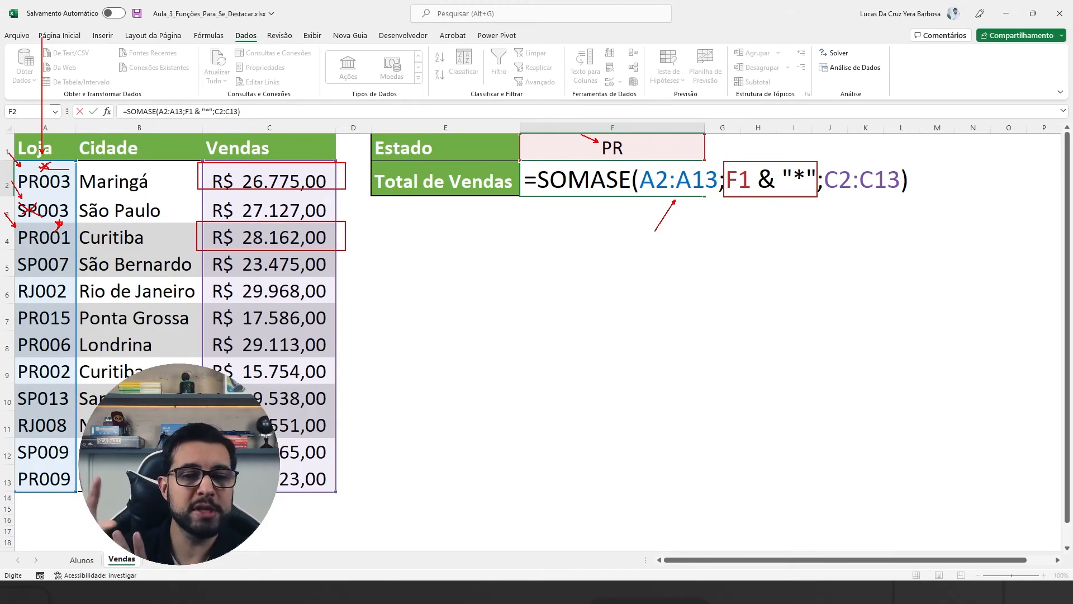
{"action": "mouse_move", "coordinate": [19, 259]}
{"action": "left_mouse_down"}
{"action": "mouse_move", "coordinate": [10, 244]}
{"action": "mouse_move", "coordinate": [15, 271]}
{"action": "mouse_move", "coordinate": [36, 274]}
{"action": "mouse_move", "coordinate": [19, 277]}
{"action": "mouse_move", "coordinate": [17, 296]}
{"action": "mouse_move", "coordinate": [346, 355]}
{"action": "left_mouse_up"}
{"action": "left_click_drag", "start_coordinate": [12, 356], "coordinate": [356, 383]}
{"action": "key", "text": "Escape"}
Step: Enter the finished formula in F2 and test it by setting the Estado cell F1 to SP and RJ
{"action": "key", "text": "Return"}
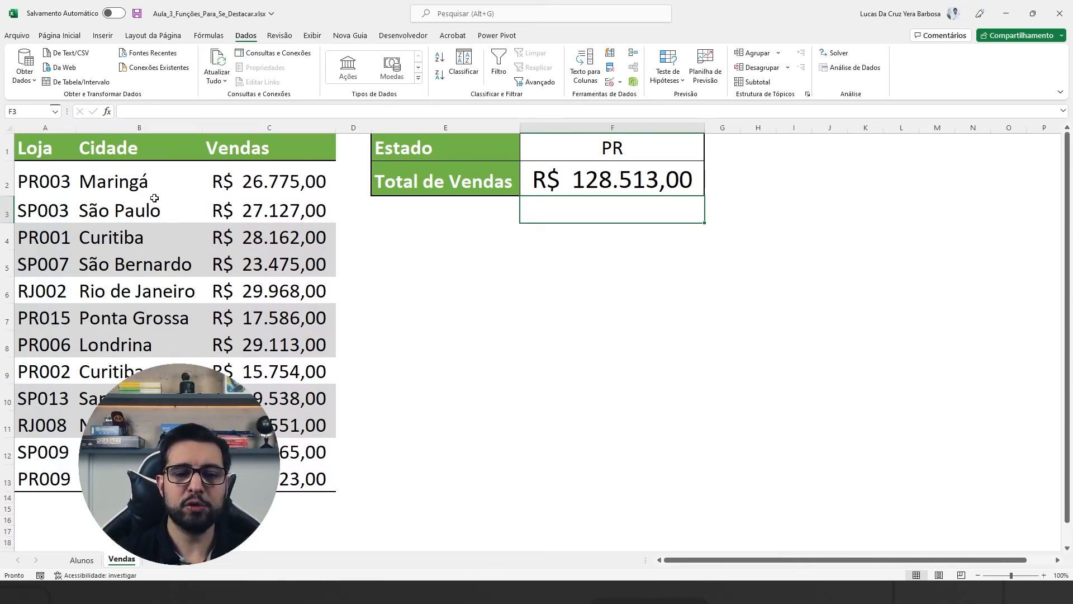
{"action": "left_click", "coordinate": [589, 150]}
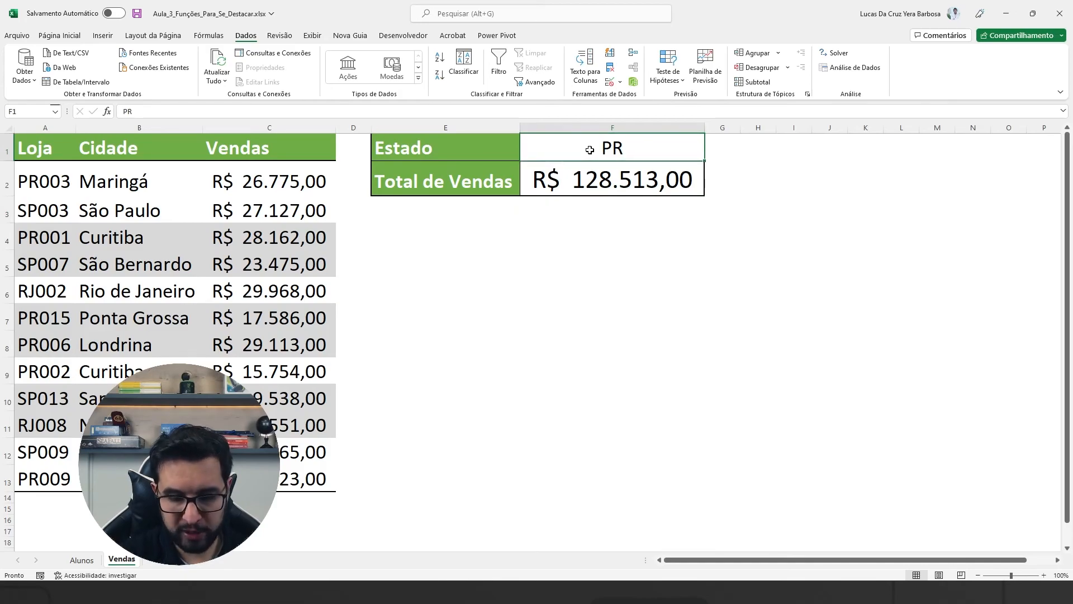
{"action": "type", "text": "SP"}
{"action": "key", "text": "ctrl+Return"}
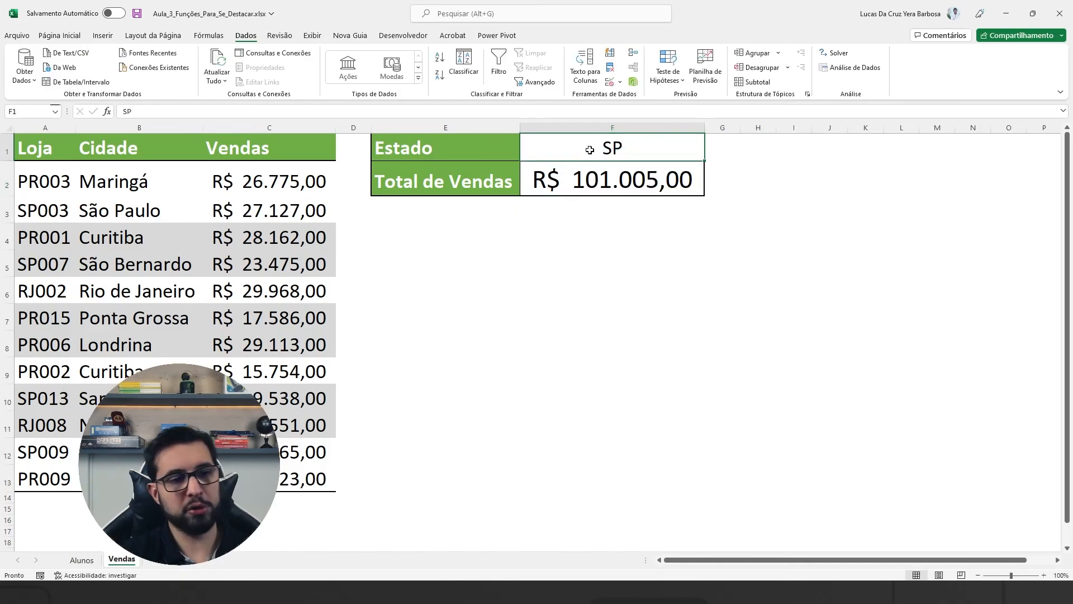
{"action": "type", "text": "RJ"}
{"action": "key", "text": "Return"}
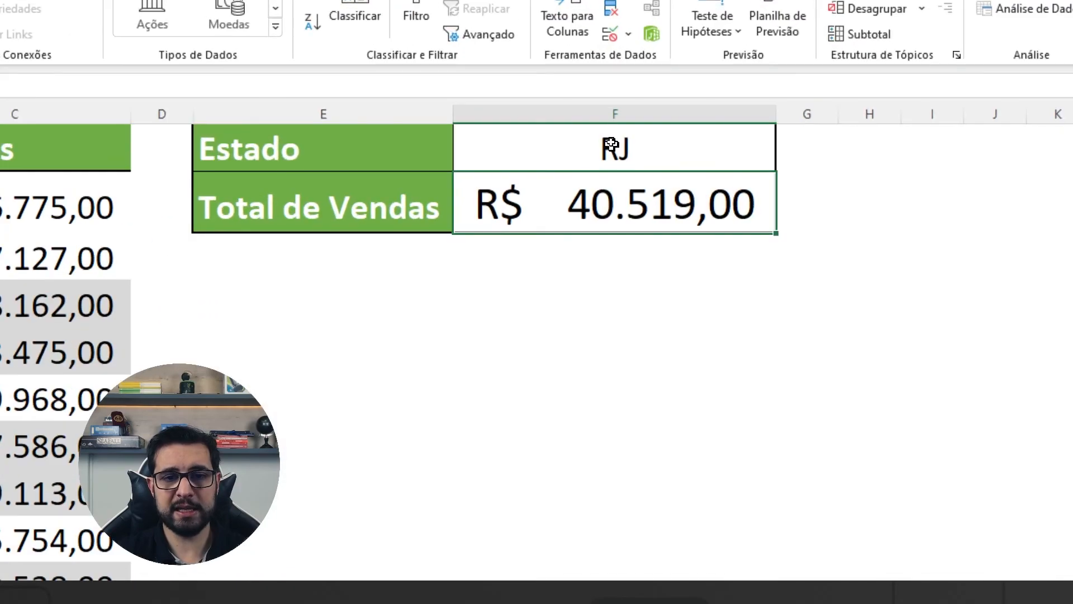
Step: Clear the Estado cell F1 and review how the formula in F2 uses the empty criterion with the asterisk
{"action": "left_click", "coordinate": [617, 147]}
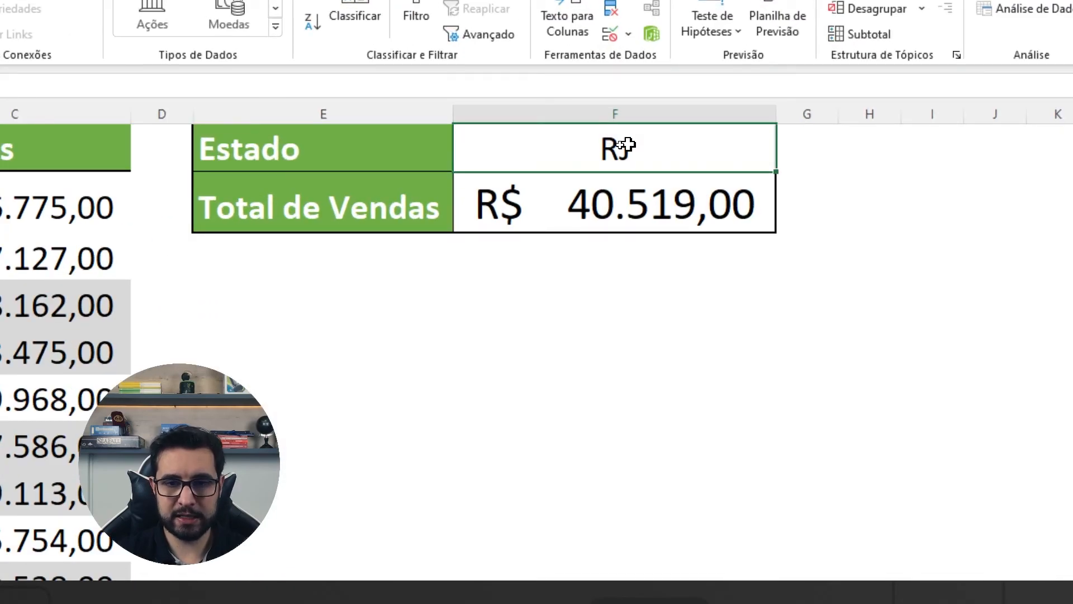
{"action": "key", "text": "Delete"}
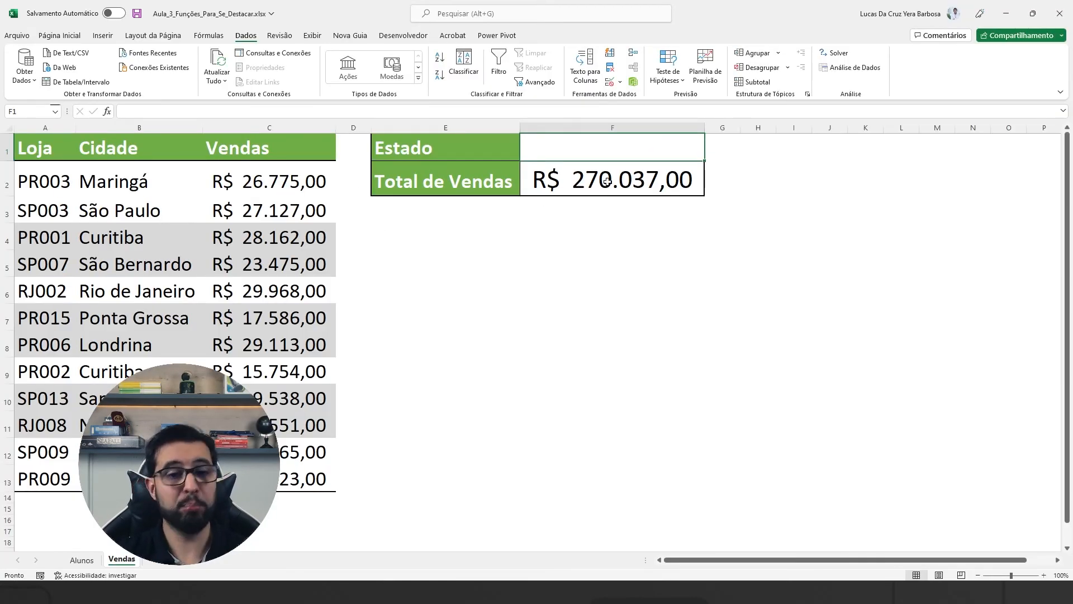
{"action": "left_click", "coordinate": [650, 199]}
{"action": "key", "text": "F2"}
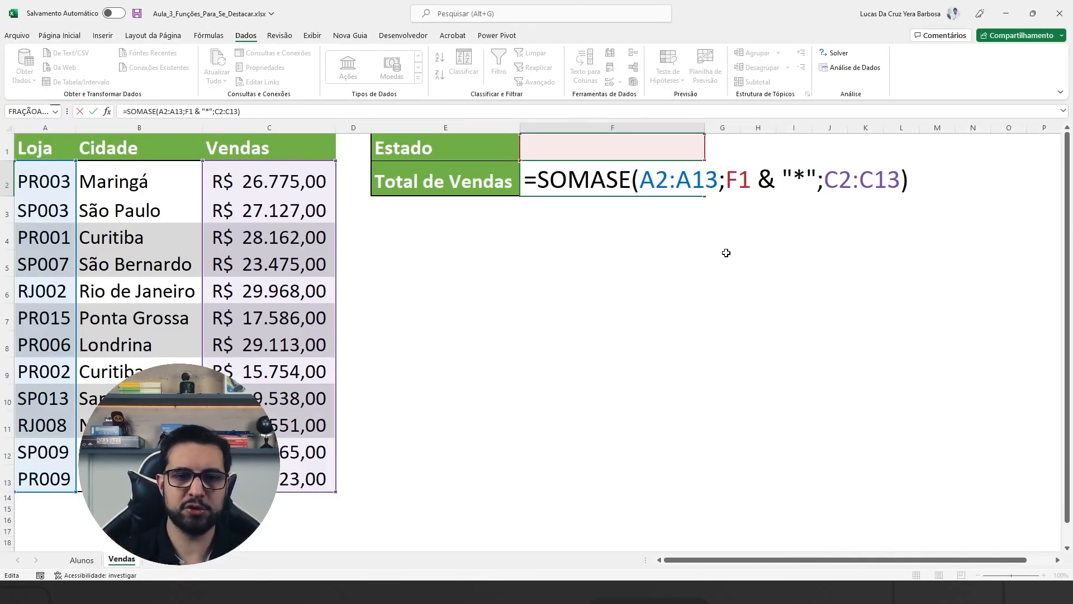
{"action": "key", "text": "Return"}
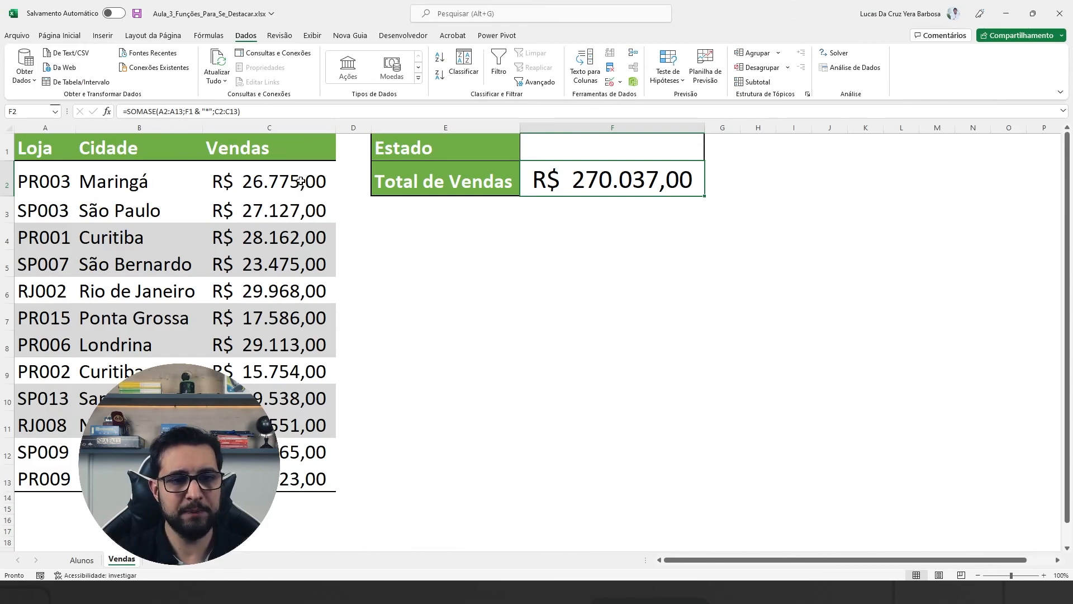
Step: Select the sales values C2:C13 to compare their sum with Total de Vendas, and return to cell A1
{"action": "left_click_drag", "start_coordinate": [300, 180], "coordinate": [324, 481]}
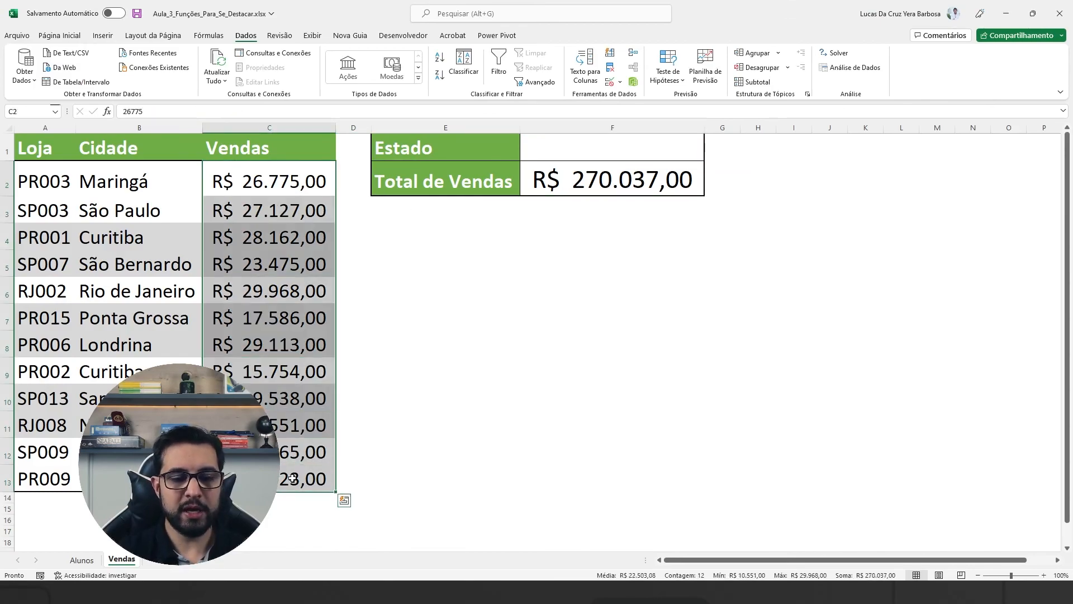
{"action": "left_click", "coordinate": [611, 207]}
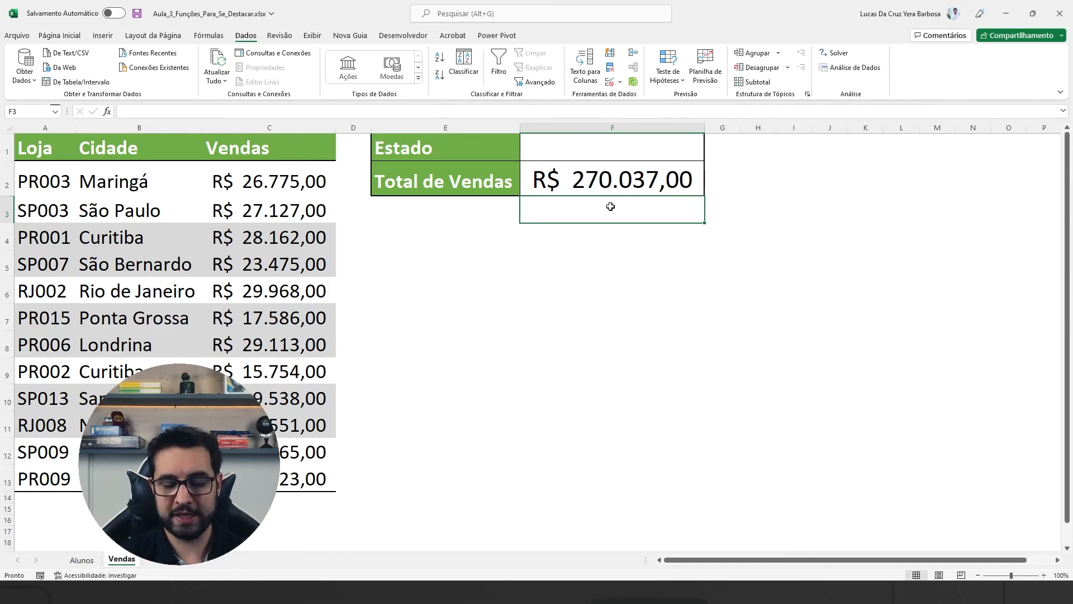
{"action": "key", "text": "ctrl+Home"}
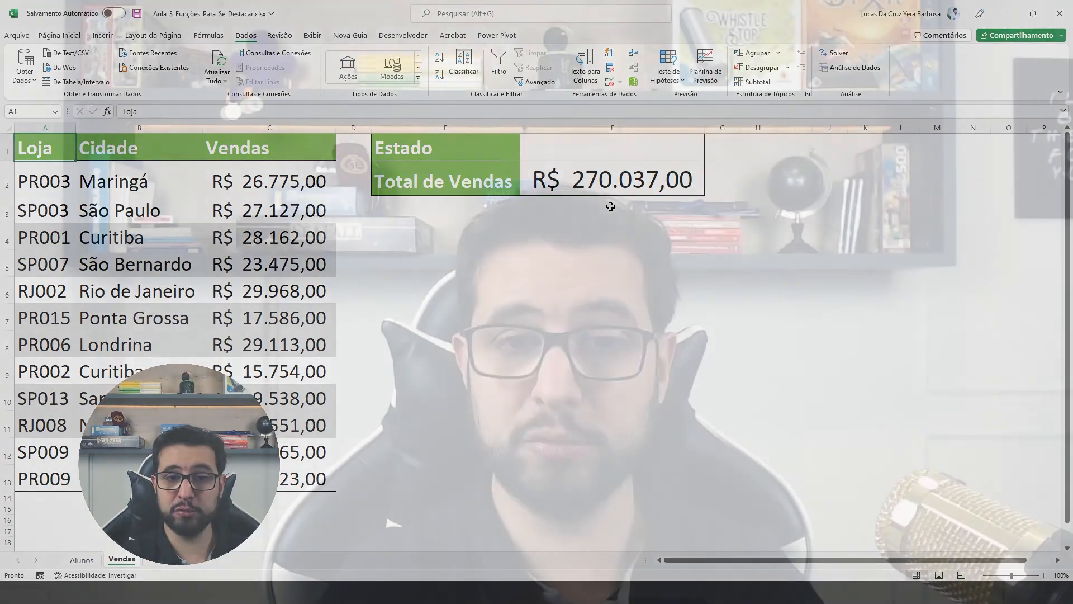